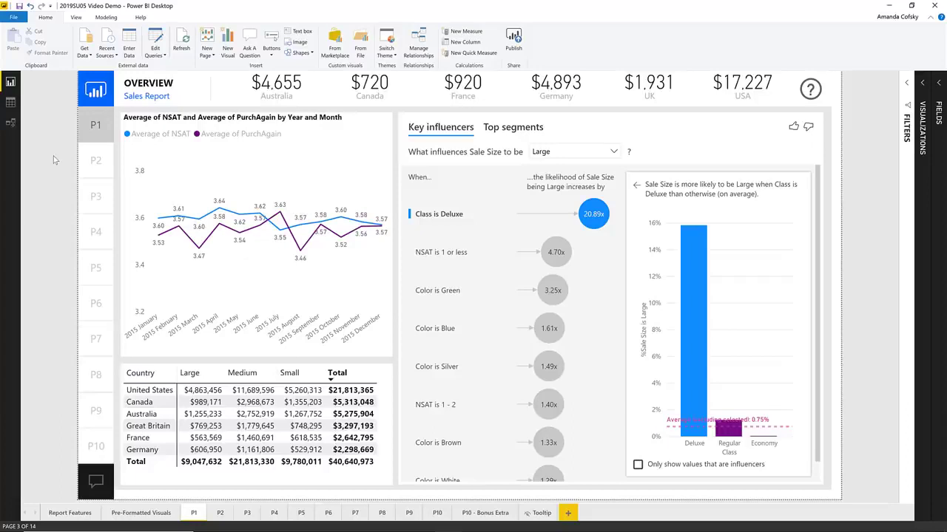
Step: Show the Performance Analyzer and start recording the report's visual durations
{"action": "left_click", "coordinate": [76, 18]}
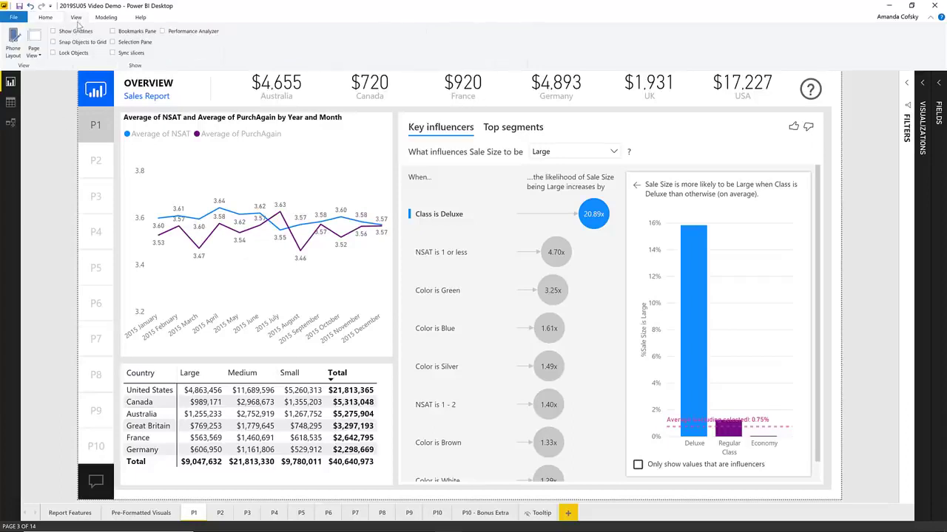
{"action": "left_click", "coordinate": [163, 31]}
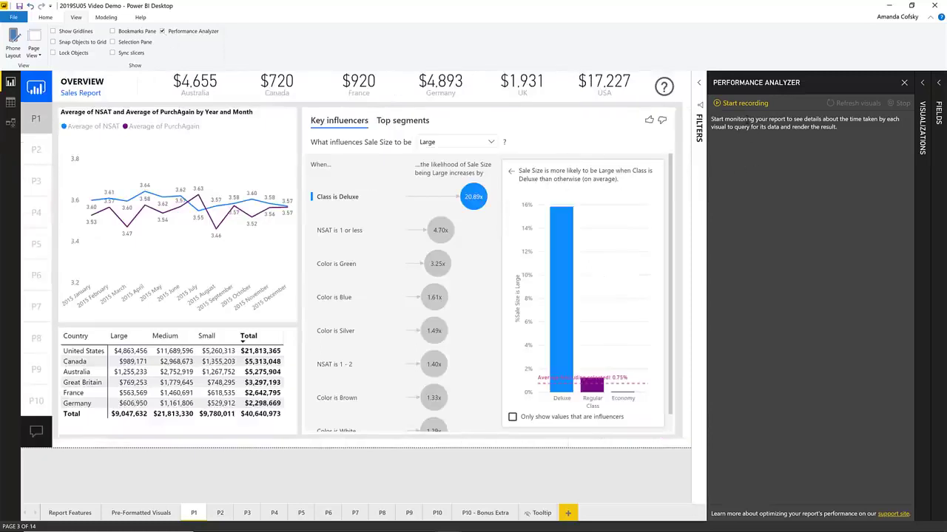
{"action": "left_click", "coordinate": [736, 105]}
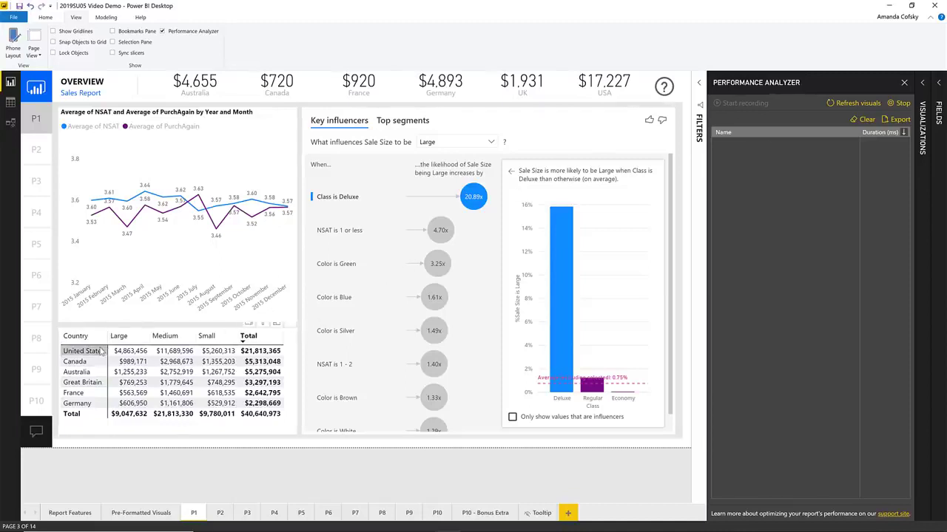
Step: Cross-filter the page by United States in the country matrix, release the selection and review the logged durations of the visuals
{"action": "left_click", "coordinate": [102, 352]}
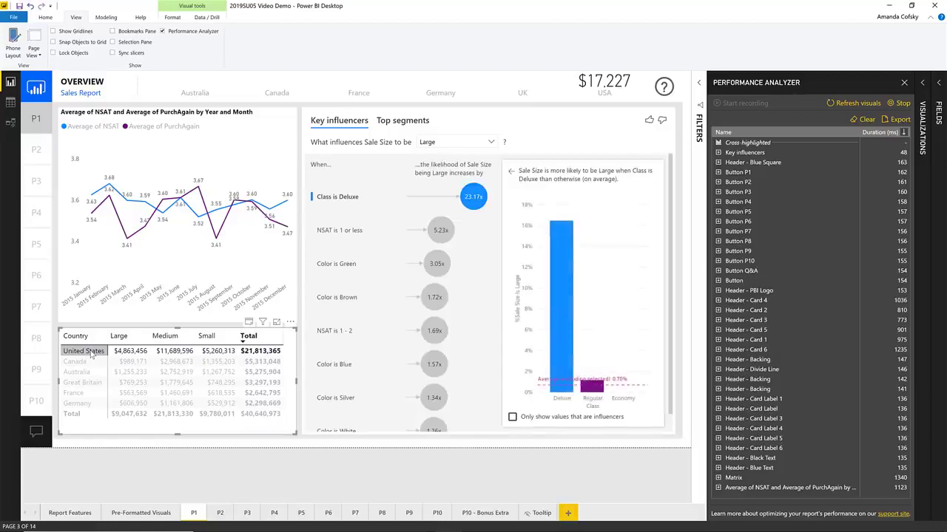
{"action": "left_click", "coordinate": [91, 354]}
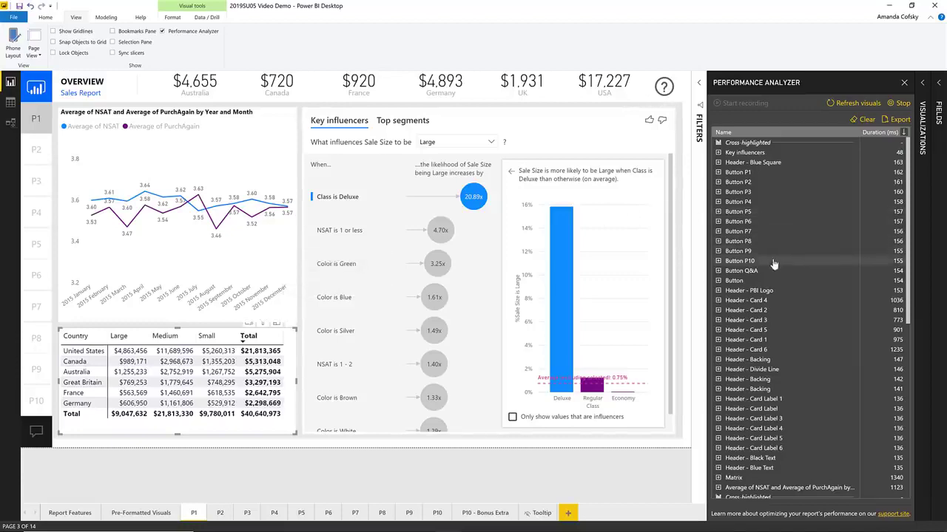
{"action": "scroll", "coordinate": [772, 265], "scroll_direction": "down", "scroll_amount": 5}
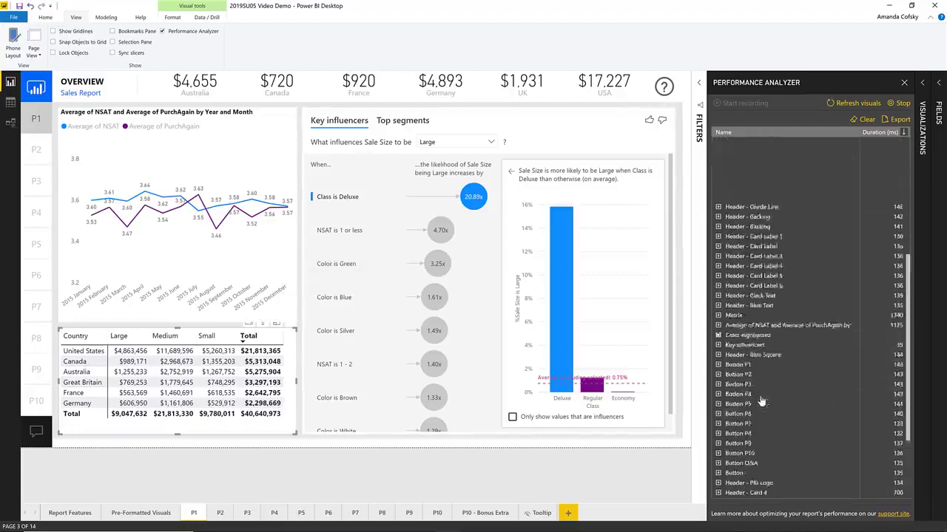
{"action": "scroll", "coordinate": [762, 401], "scroll_direction": "up", "scroll_amount": 6}
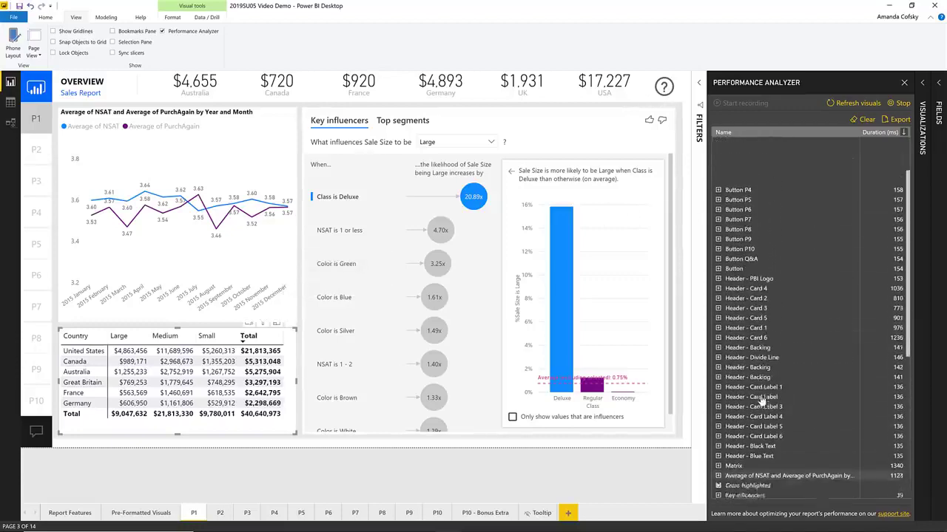
Step: Starting each time from a cleared log, record a refresh of all visuals and one of only the NSAT and PurchAgain line chart
{"action": "left_click", "coordinate": [855, 122]}
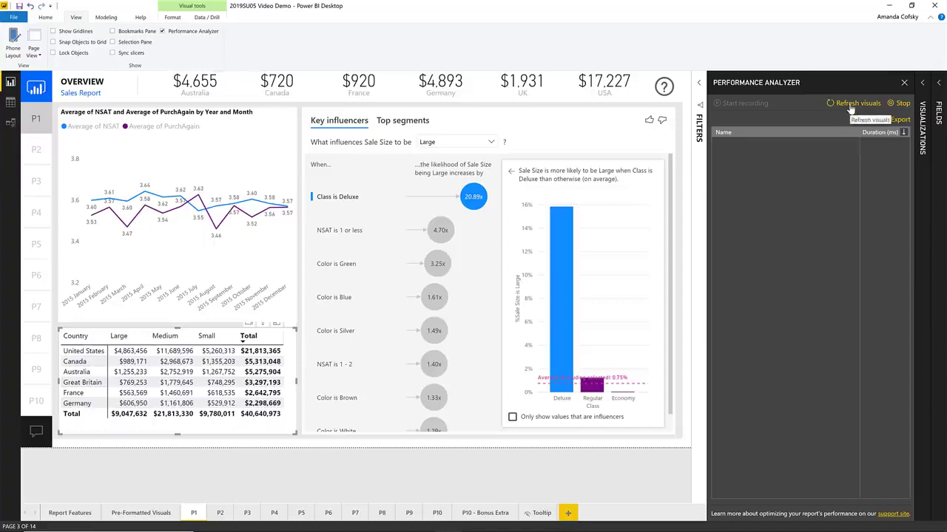
{"action": "left_click", "coordinate": [851, 105]}
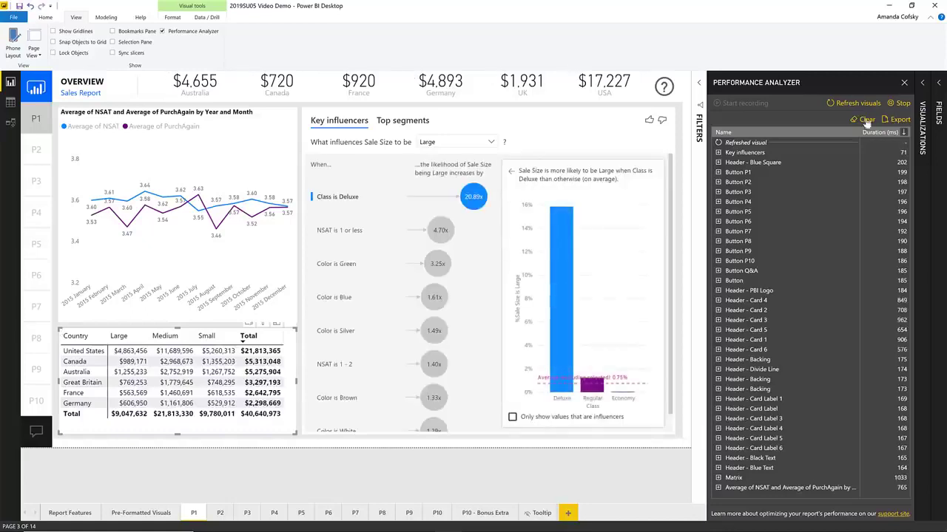
{"action": "left_click", "coordinate": [866, 120]}
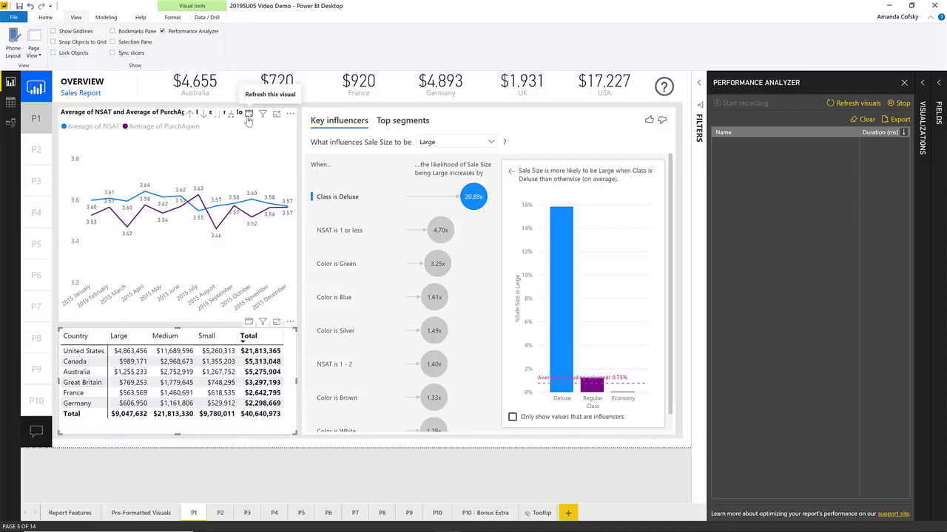
{"action": "left_click", "coordinate": [248, 116]}
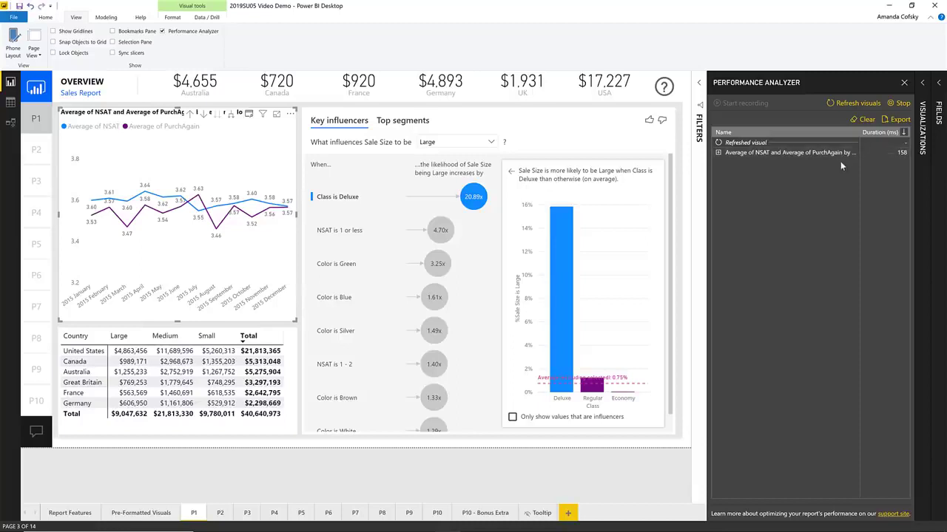
Step: Record another refresh of all visuals and expand the Matrix entry in the log
{"action": "left_click", "coordinate": [851, 104]}
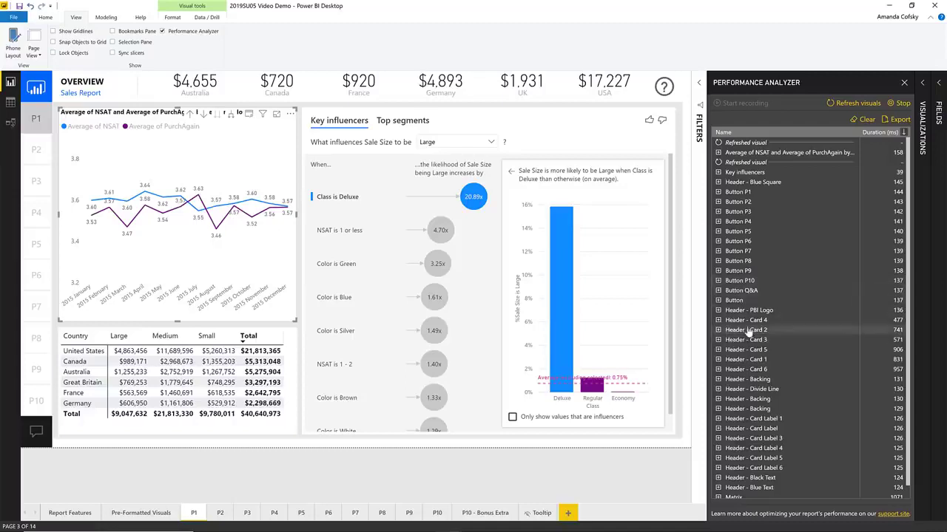
{"action": "scroll", "coordinate": [749, 333], "scroll_direction": "down", "scroll_amount": 1}
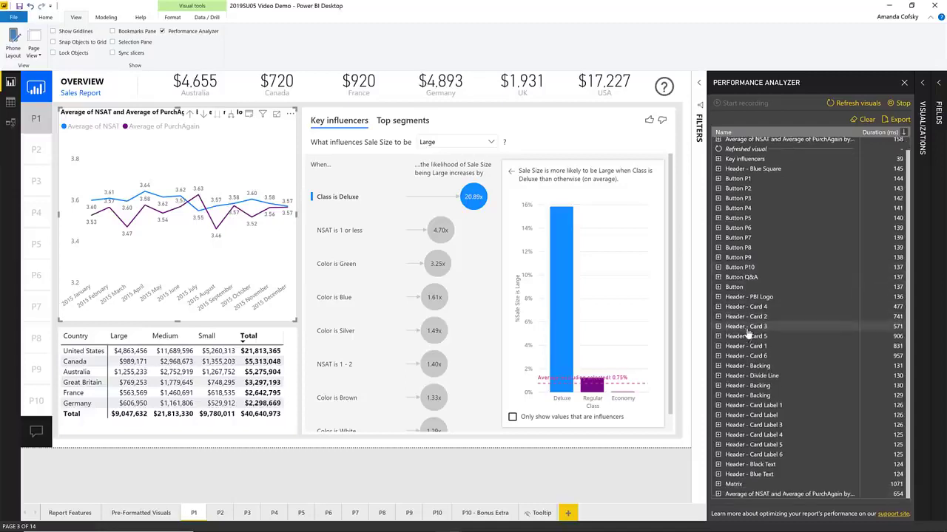
{"action": "left_click", "coordinate": [718, 484]}
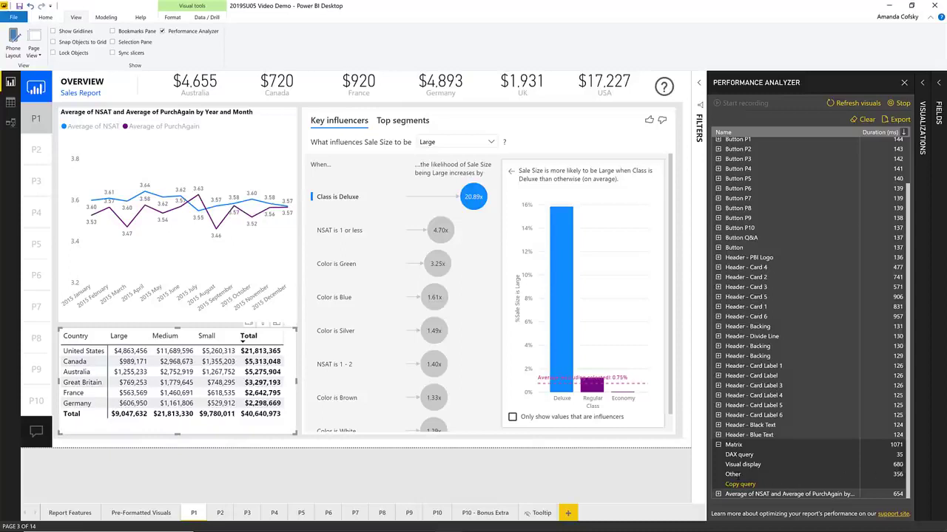
{"action": "mouse_move", "coordinate": [734, 474]}
Step: Copy the DAX query of the Matrix entry and paste it into a blank Notepad document
{"action": "left_click", "coordinate": [721, 448]}
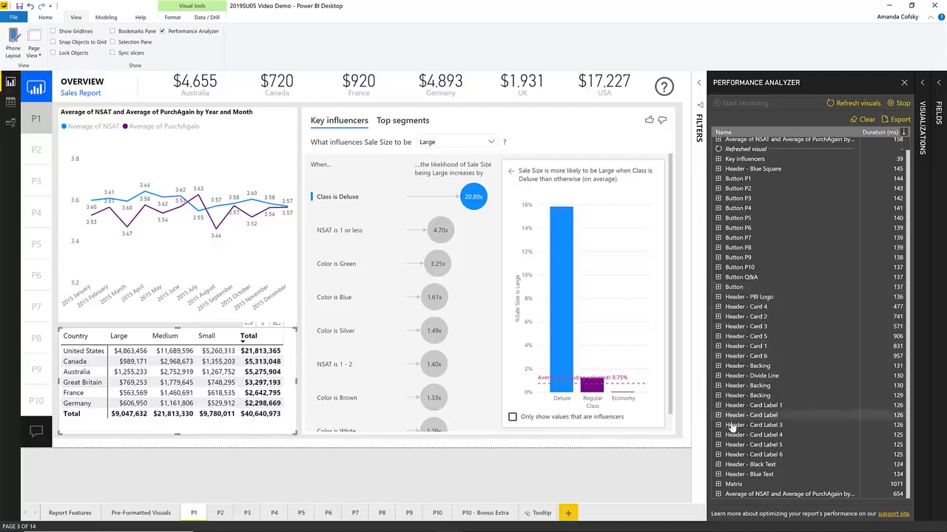
{"action": "left_click", "coordinate": [718, 483]}
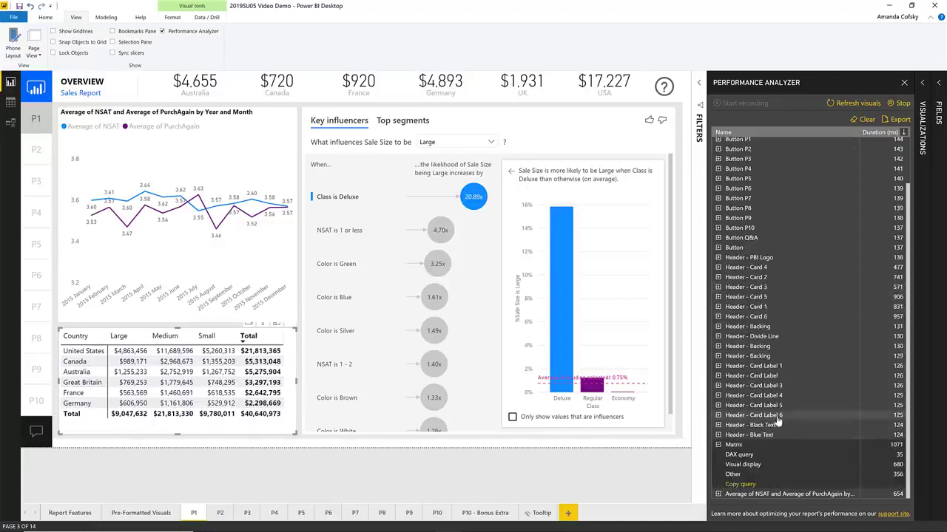
{"action": "left_click", "coordinate": [736, 485]}
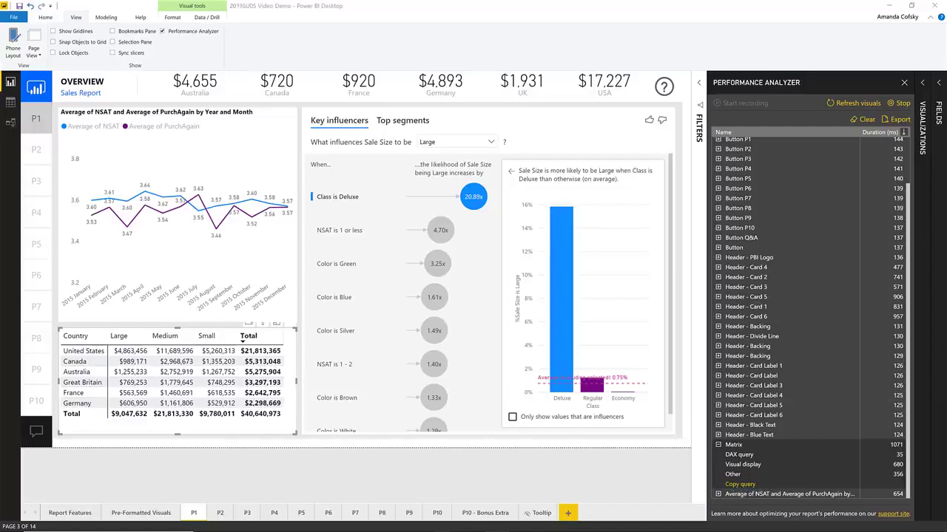
{"action": "left_click_drag", "start_coordinate": [618, 0], "coordinate": [578, 93]}
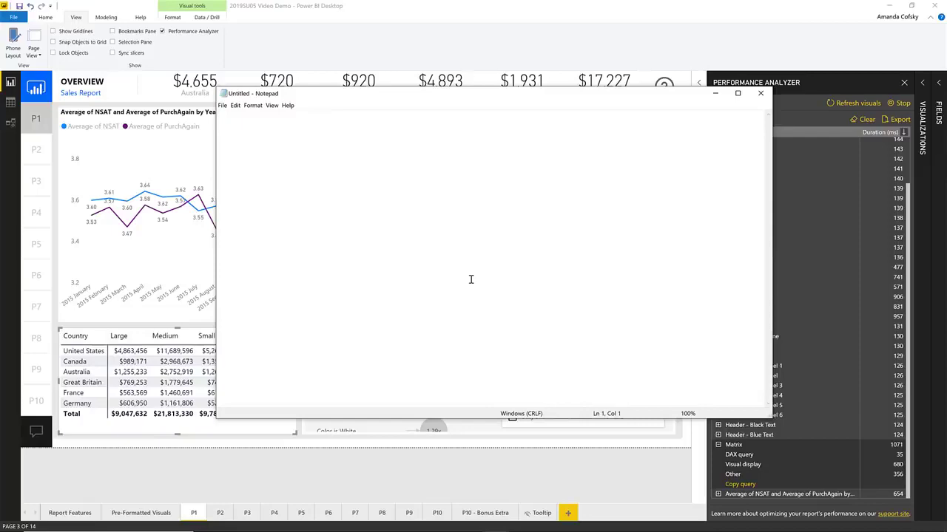
{"action": "key", "text": "ctrl+v"}
Step: Review the pasted DAX query from its beginning to its end and close Notepad without saving
{"action": "scroll", "coordinate": [481, 274], "scroll_direction": "up", "scroll_amount": 7}
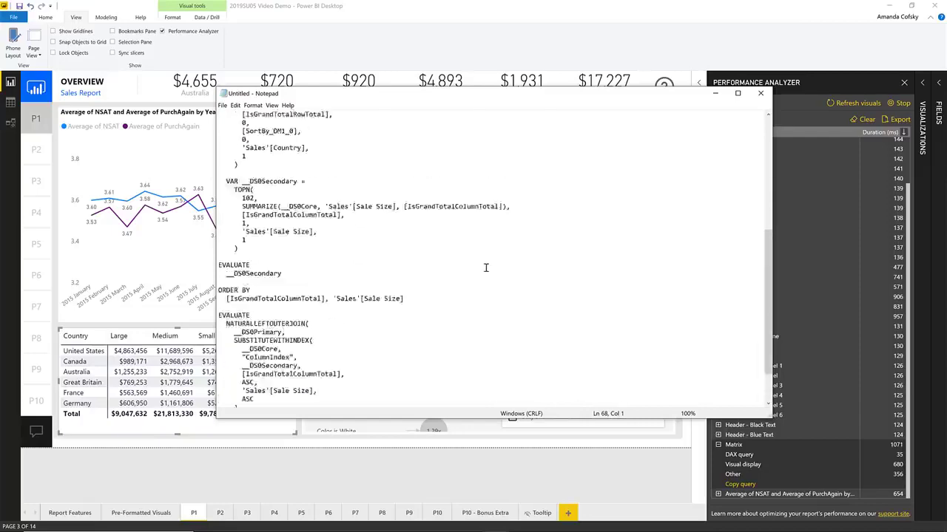
{"action": "scroll", "coordinate": [486, 268], "scroll_direction": "up", "scroll_amount": 4}
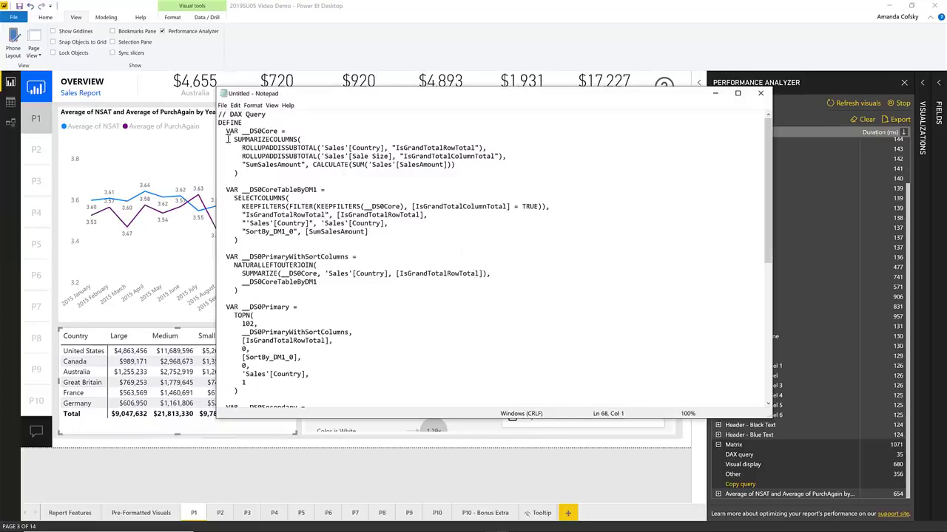
{"action": "left_click_drag", "start_coordinate": [222, 117], "coordinate": [324, 232]}
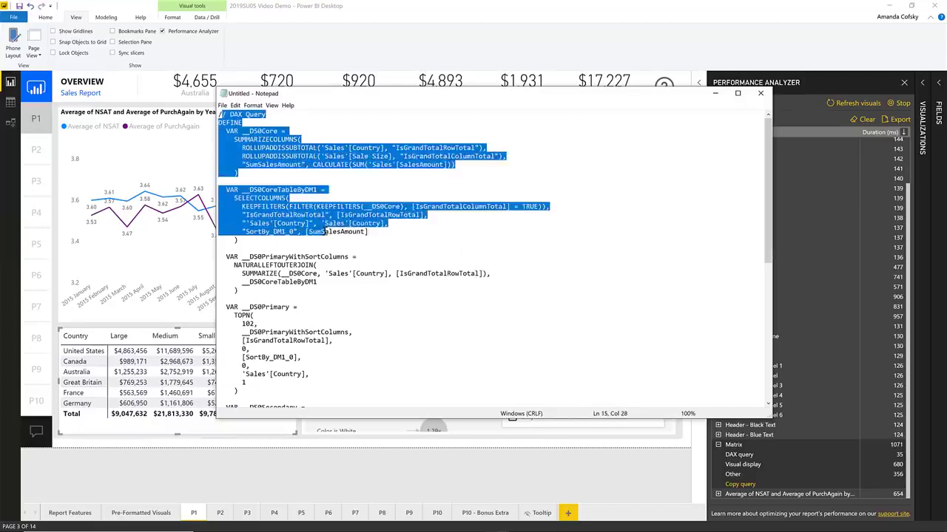
{"action": "scroll", "coordinate": [352, 281], "scroll_direction": "down", "scroll_amount": 2}
{"action": "scroll", "coordinate": [352, 281], "scroll_direction": "down", "scroll_amount": 5}
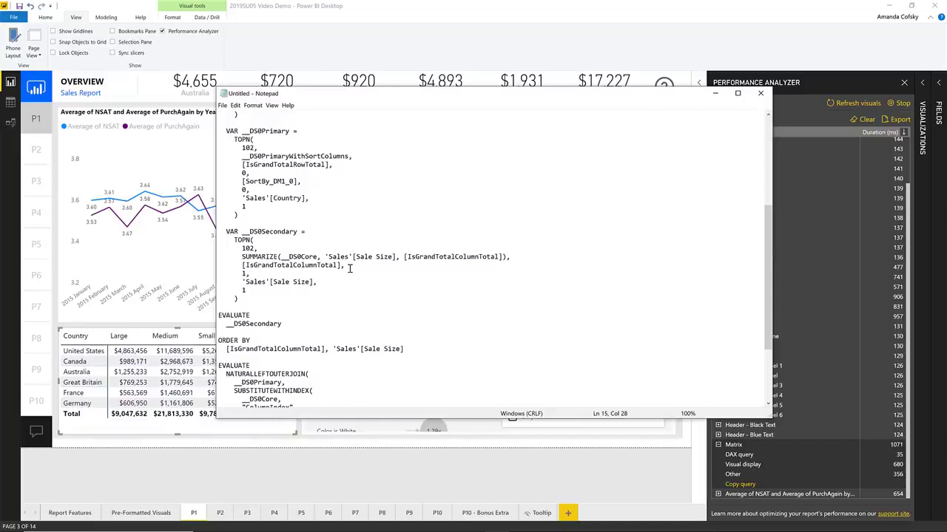
{"action": "scroll", "coordinate": [350, 268], "scroll_direction": "down", "scroll_amount": 4}
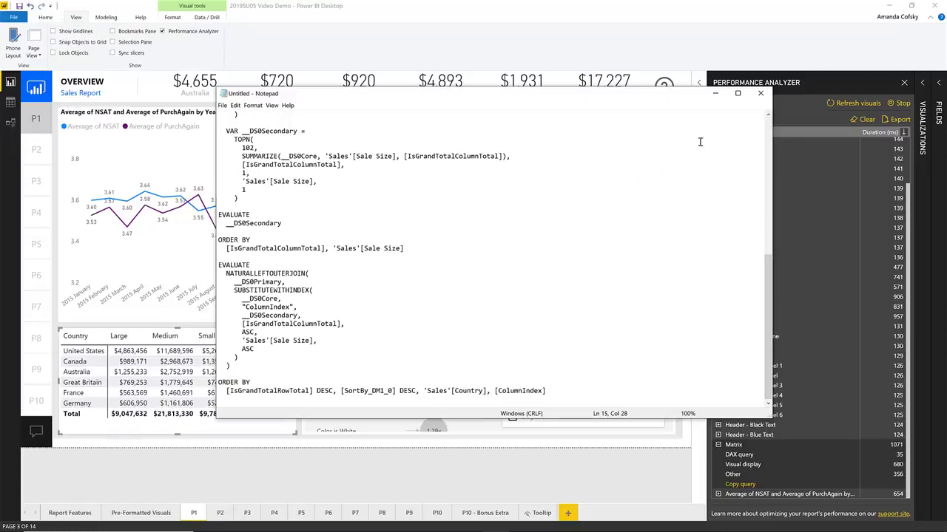
{"action": "left_click", "coordinate": [760, 93]}
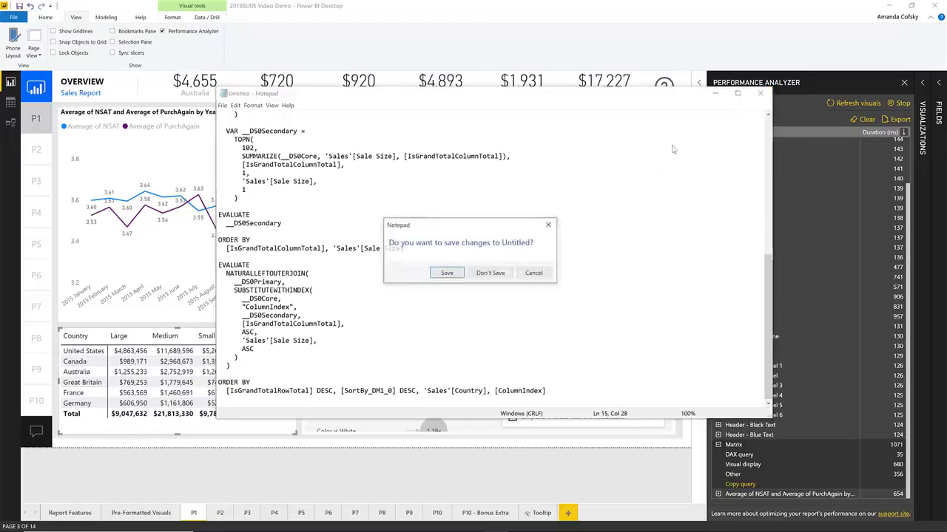
{"action": "left_click", "coordinate": [488, 276]}
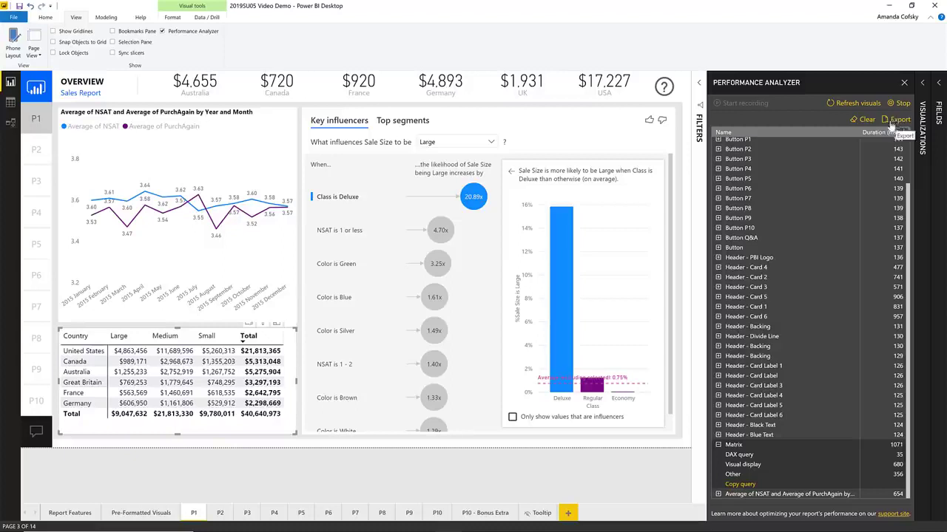
Step: Examine the Matrix entry's DAX query, visual display and other durations, and close the Performance Analyzer
{"action": "scroll", "coordinate": [811, 268], "scroll_direction": "up", "scroll_amount": 2}
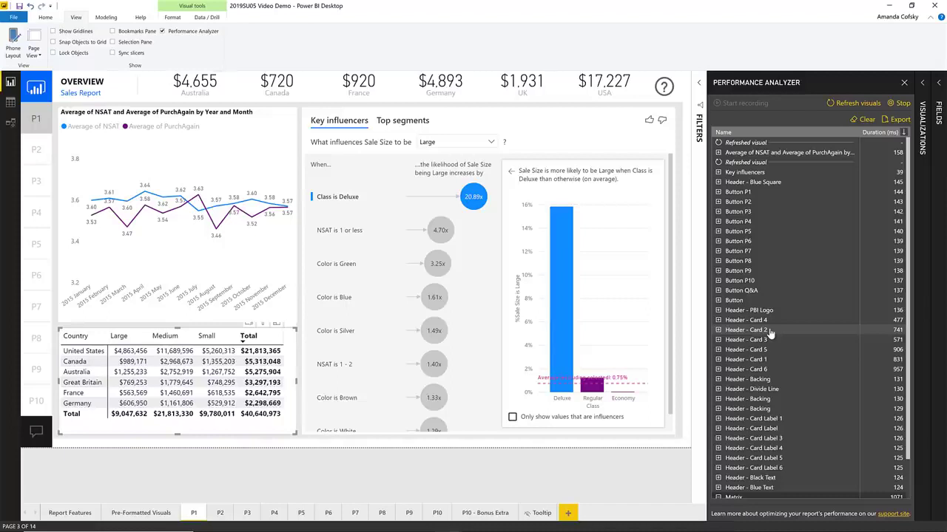
{"action": "scroll", "coordinate": [769, 334], "scroll_direction": "down", "scroll_amount": 2}
{"action": "left_click", "coordinate": [718, 445]}
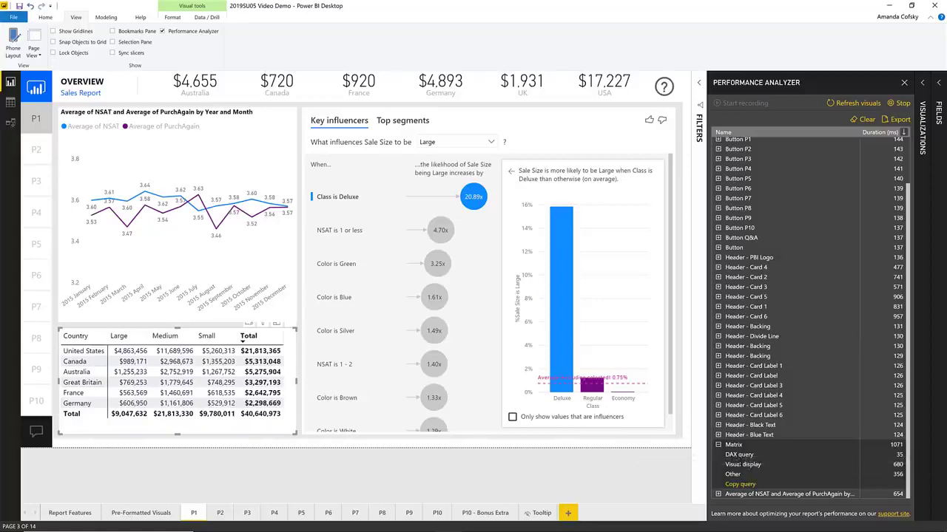
{"action": "mouse_move", "coordinate": [743, 465]}
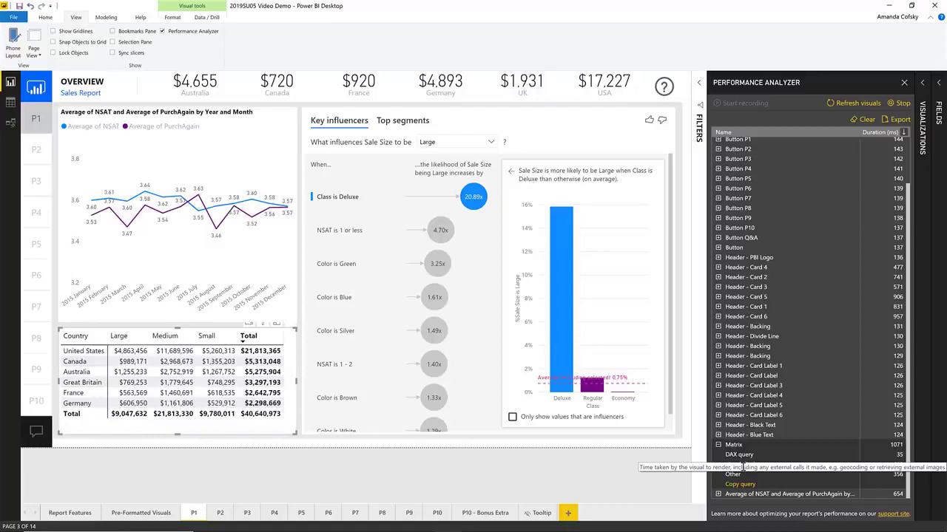
{"action": "left_click", "coordinate": [905, 86]}
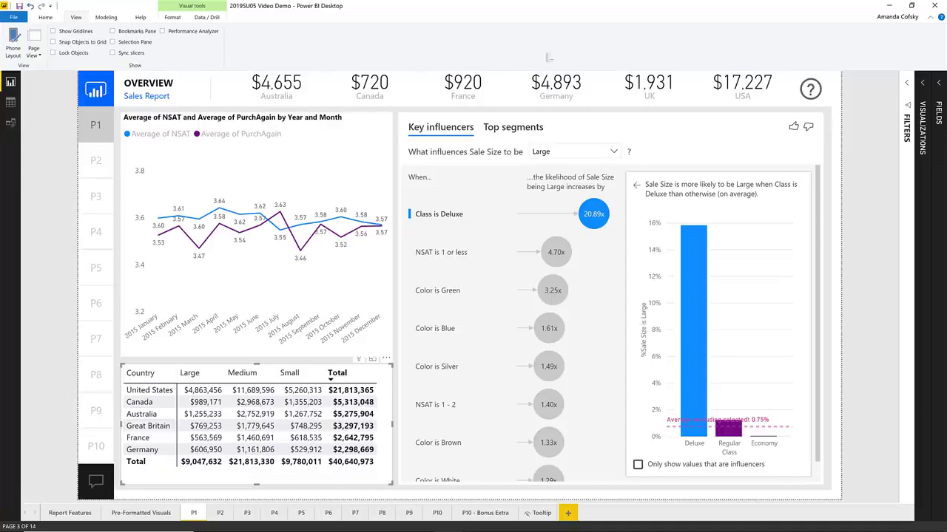
Step: Show the report filters and reorder the country matrix's visual-level filters to Sales, Country, Sale Size
{"action": "left_click", "coordinate": [904, 106]}
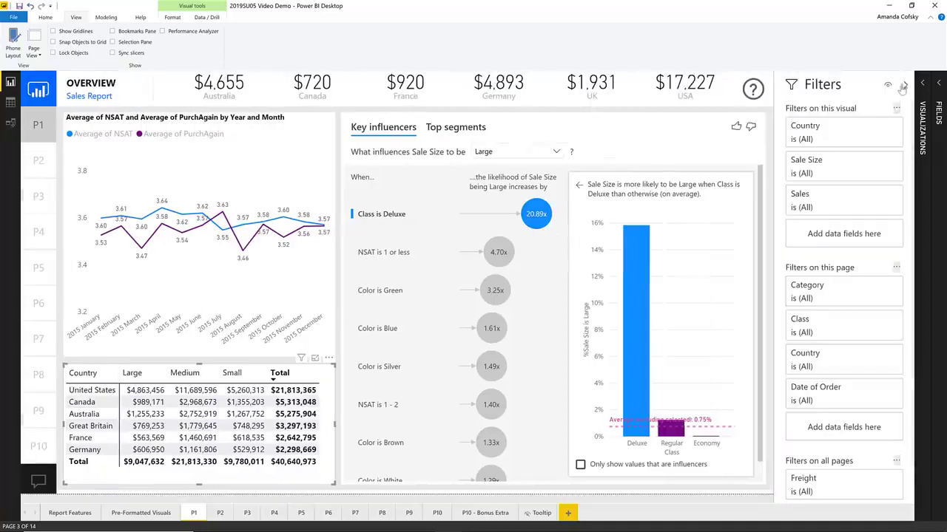
{"action": "left_click_drag", "start_coordinate": [826, 142], "coordinate": [834, 203]}
{"action": "left_click_drag", "start_coordinate": [827, 167], "coordinate": [831, 128]}
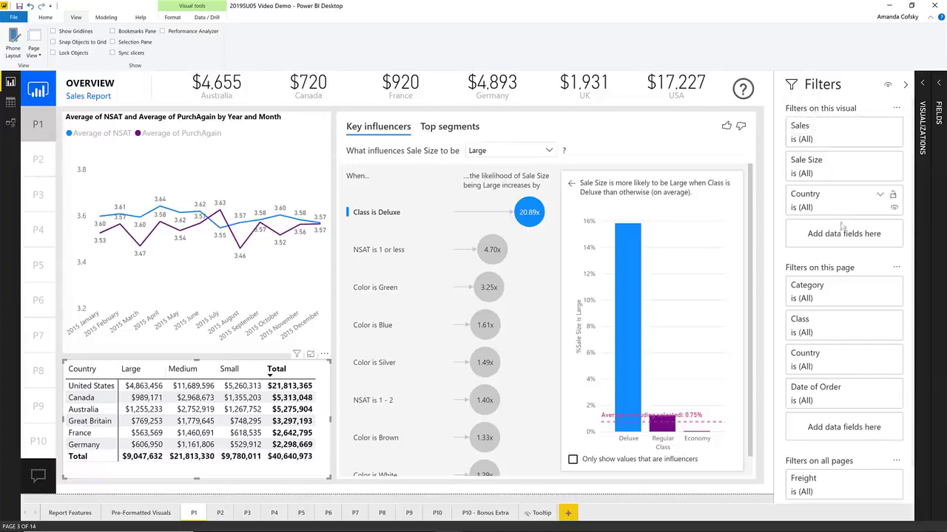
{"action": "left_click_drag", "start_coordinate": [831, 202], "coordinate": [832, 160]}
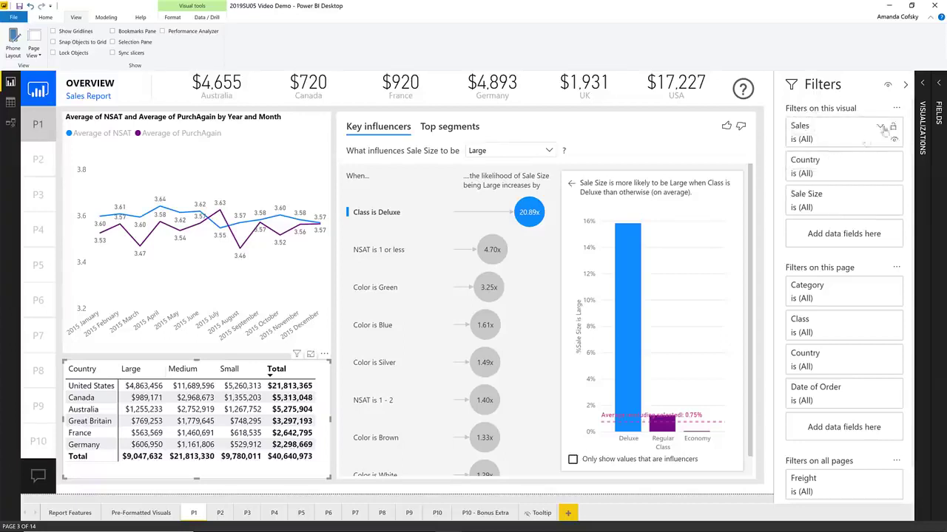
Step: Add BrandName from the Sales table as a visual-level filter between Country and Sale Size
{"action": "left_click", "coordinate": [938, 94]}
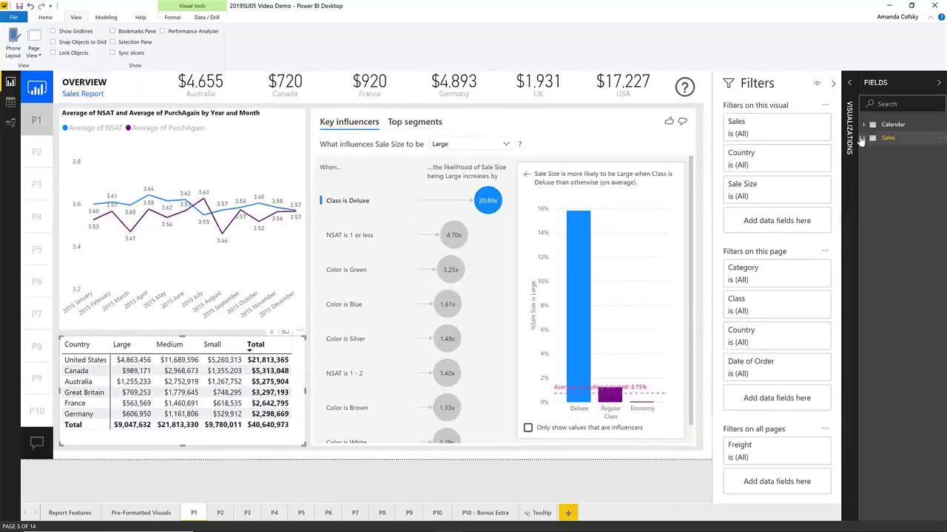
{"action": "left_click", "coordinate": [867, 138]}
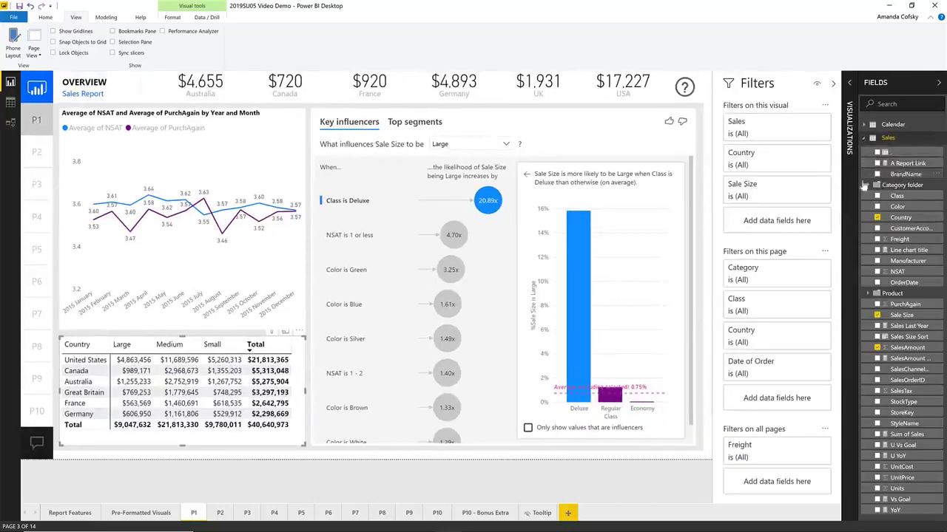
{"action": "left_click_drag", "start_coordinate": [904, 175], "coordinate": [769, 179]}
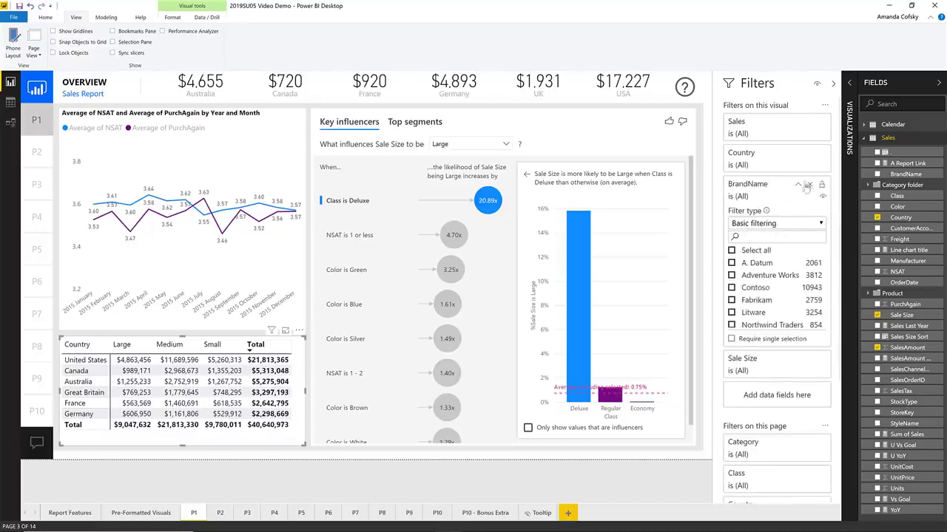
Step: Collapse the BrandName filter card and the Fields pane, and sort the matrix's visual-level filters A-Z
{"action": "left_click", "coordinate": [799, 183]}
{"action": "left_click", "coordinate": [877, 85]}
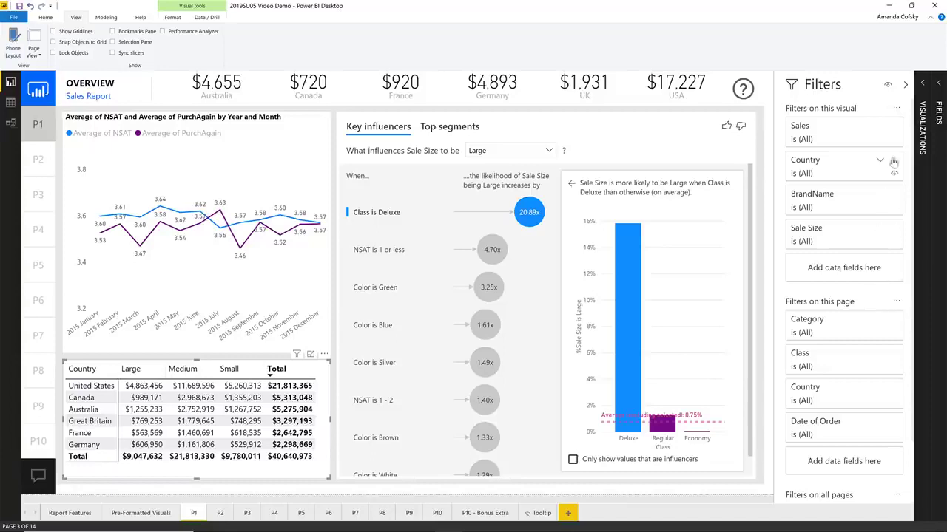
{"action": "left_click", "coordinate": [897, 108]}
{"action": "left_click", "coordinate": [854, 119]}
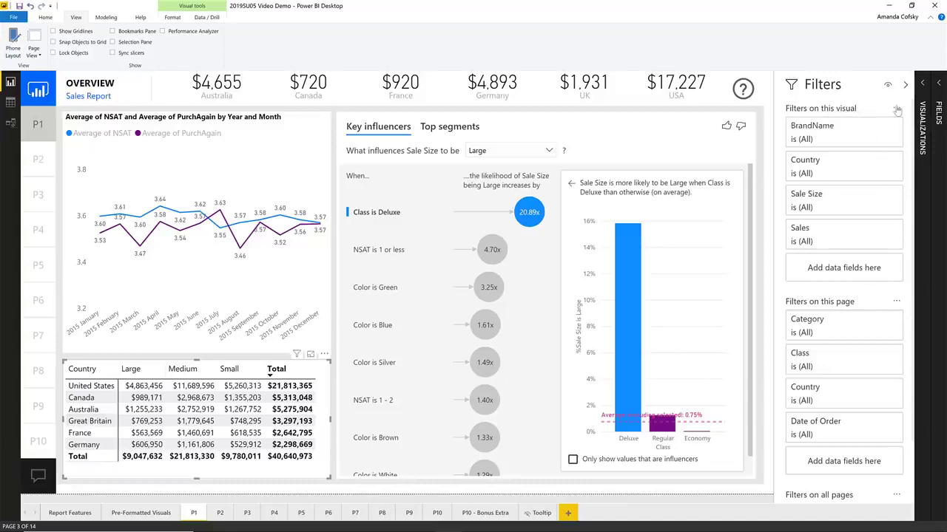
Step: Reverse the matrix's visual-level filters to Z-A order and return them to A-Z
{"action": "left_click", "coordinate": [896, 108]}
{"action": "left_click", "coordinate": [854, 129]}
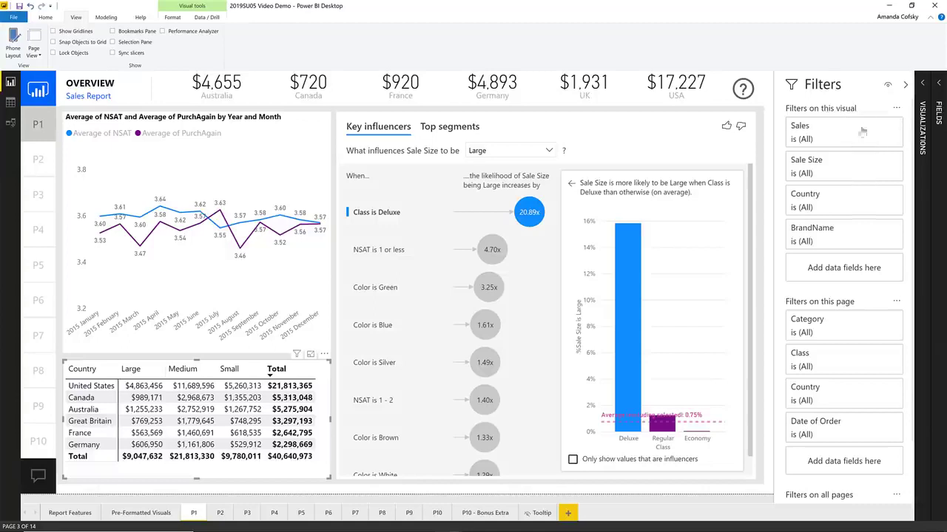
{"action": "left_click", "coordinate": [896, 109]}
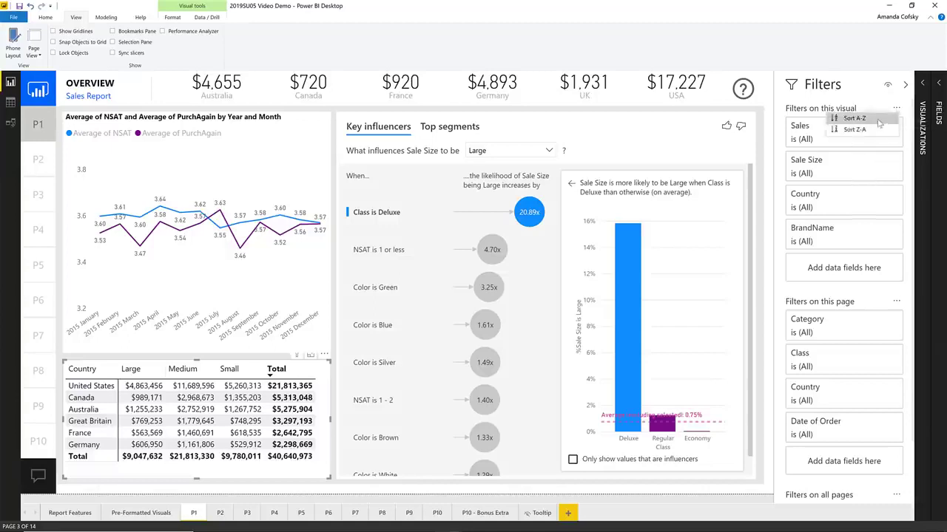
{"action": "left_click", "coordinate": [869, 119]}
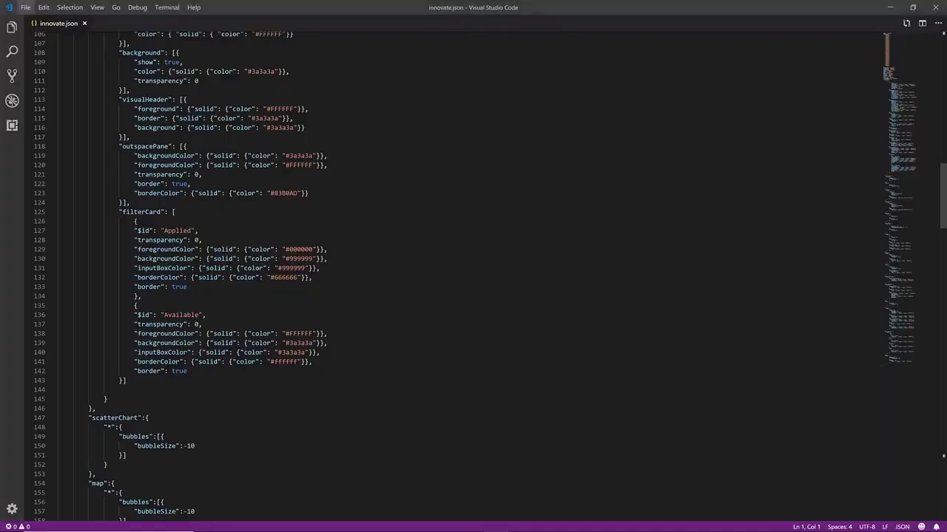
Step: Examine the outspacePane and filterCard sections of innovate.json in Visual Studio Code, including the Applied and Available card definitions
{"action": "left_click_drag", "start_coordinate": [185, 381], "coordinate": [119, 145]}
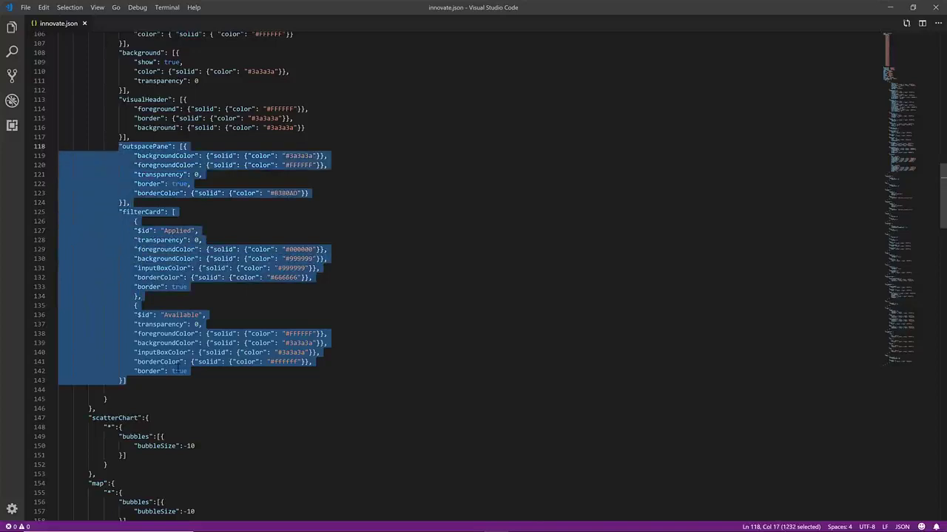
{"action": "left_click", "coordinate": [187, 147]}
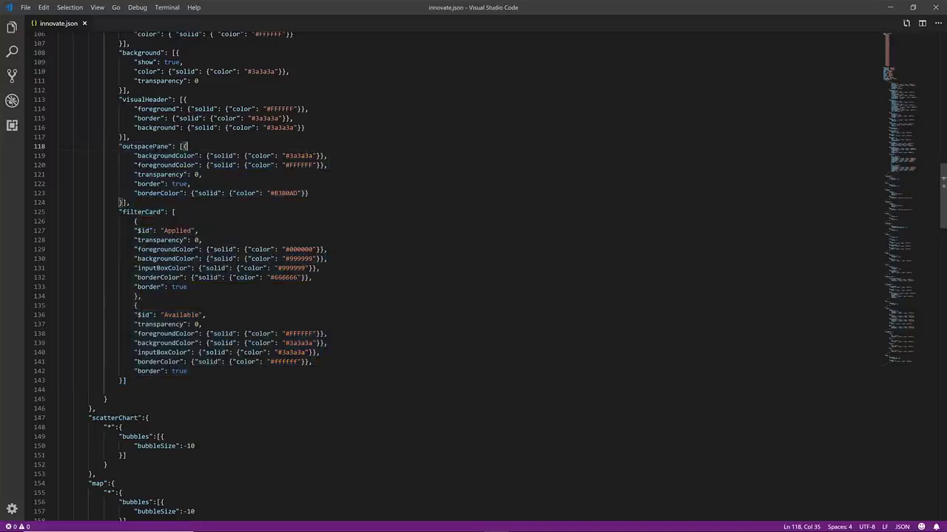
{"action": "left_click", "coordinate": [153, 147]}
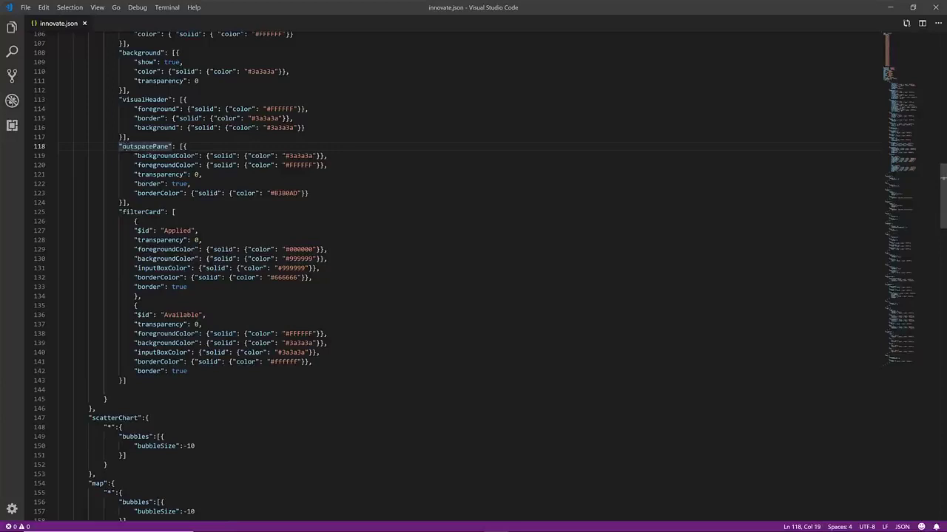
{"action": "left_click_drag", "start_coordinate": [126, 147], "coordinate": [169, 147]}
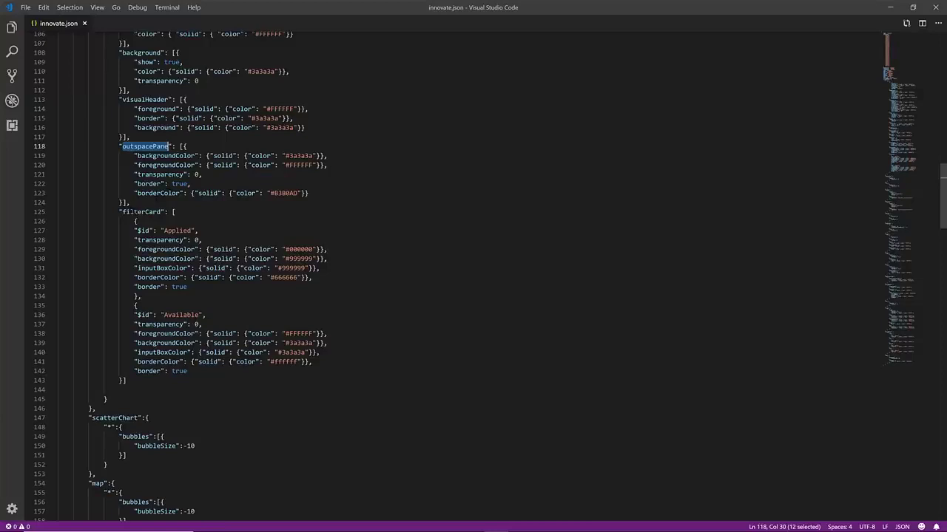
{"action": "left_click_drag", "start_coordinate": [123, 212], "coordinate": [164, 213]}
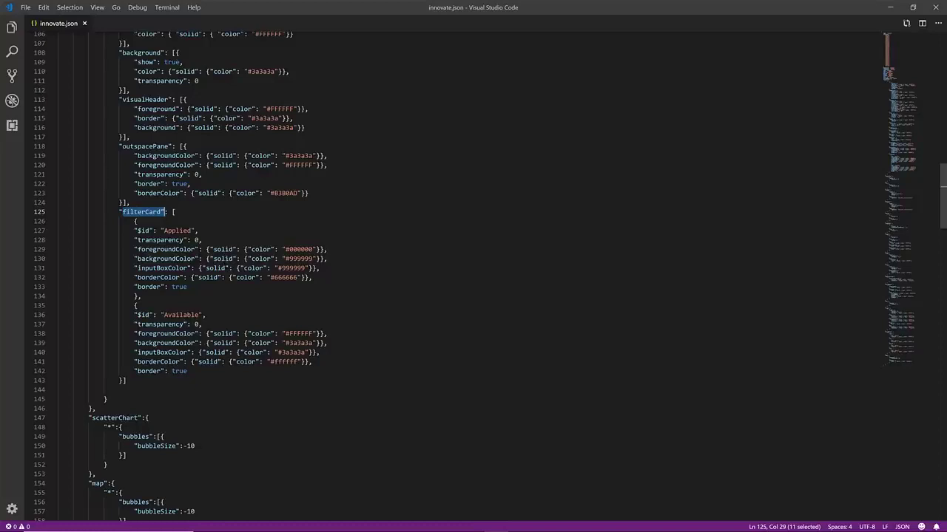
{"action": "double_click", "coordinate": [173, 231]}
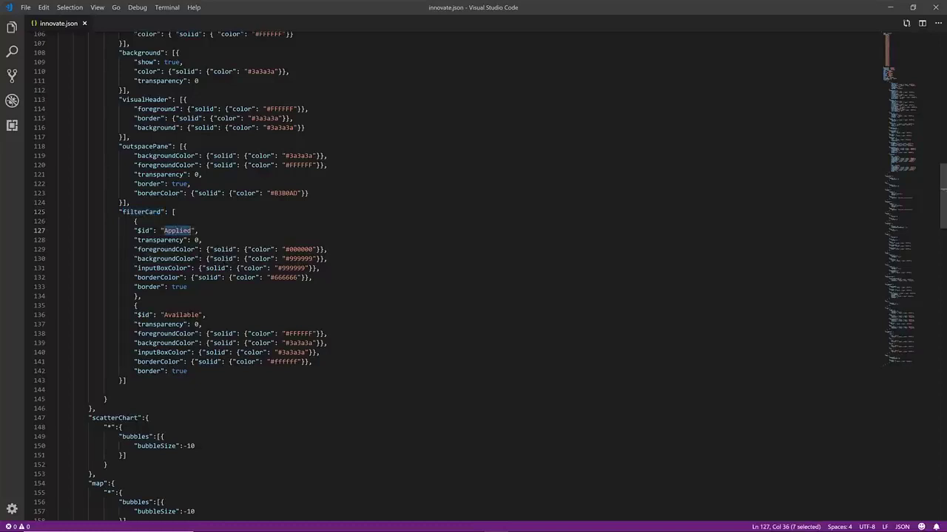
{"action": "double_click", "coordinate": [182, 315]}
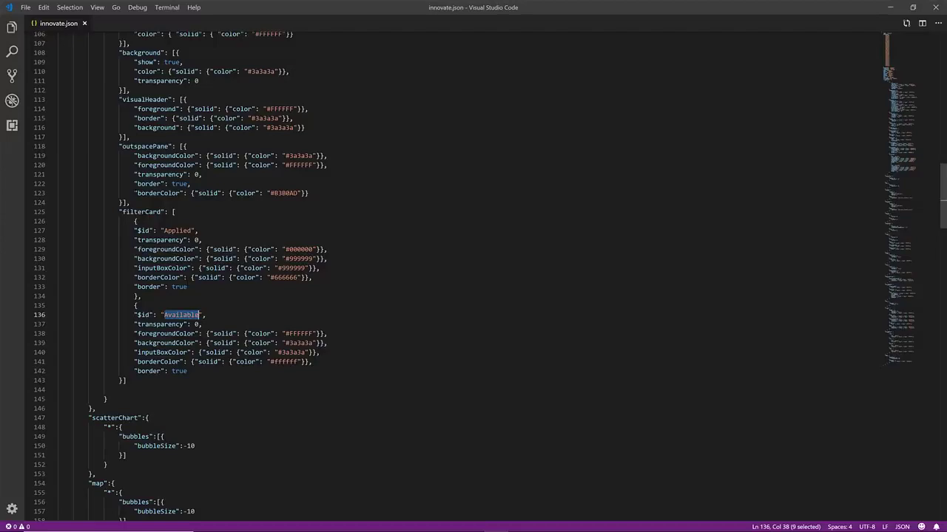
{"action": "scroll", "coordinate": [173, 307], "scroll_direction": "up", "scroll_amount": 20}
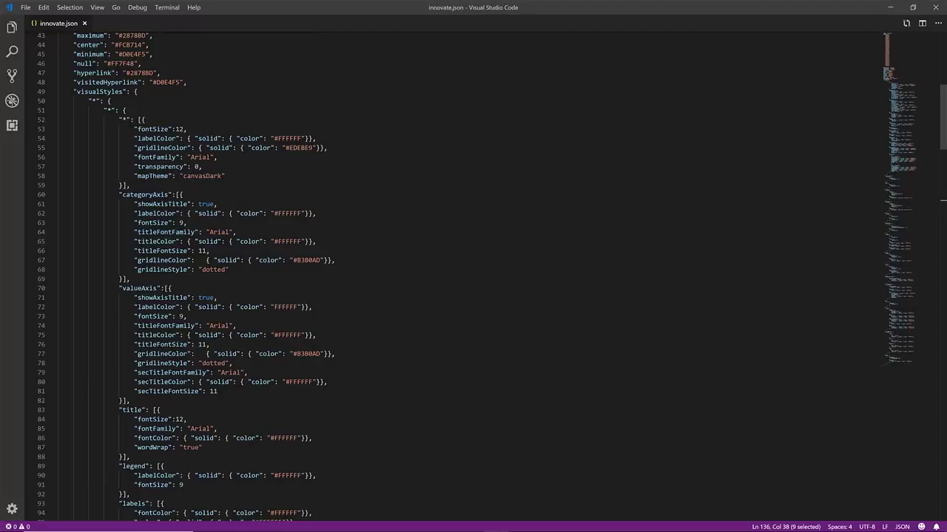
{"action": "scroll", "coordinate": [219, 300], "scroll_direction": "down", "scroll_amount": 20}
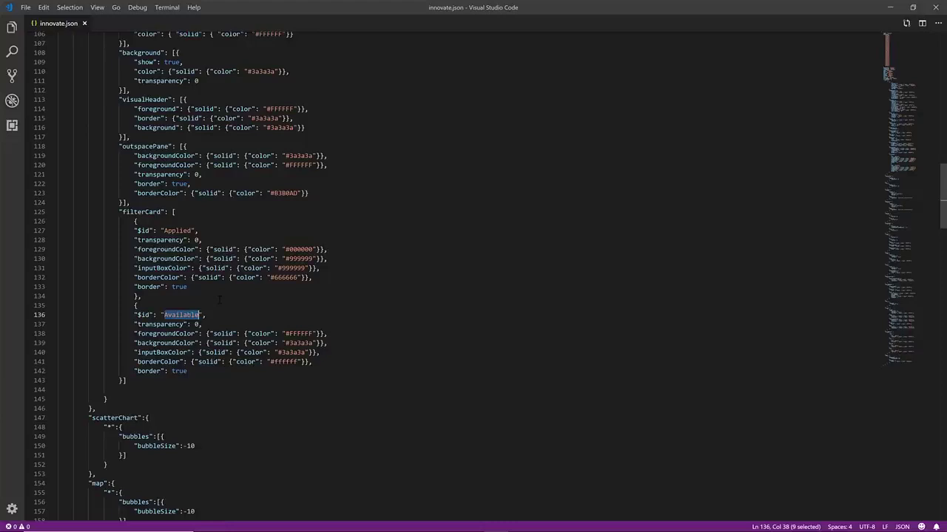
Step: Switch to Power BI Desktop and import the innovate.json theme into the report
{"action": "key", "text": "alt+Tab"}
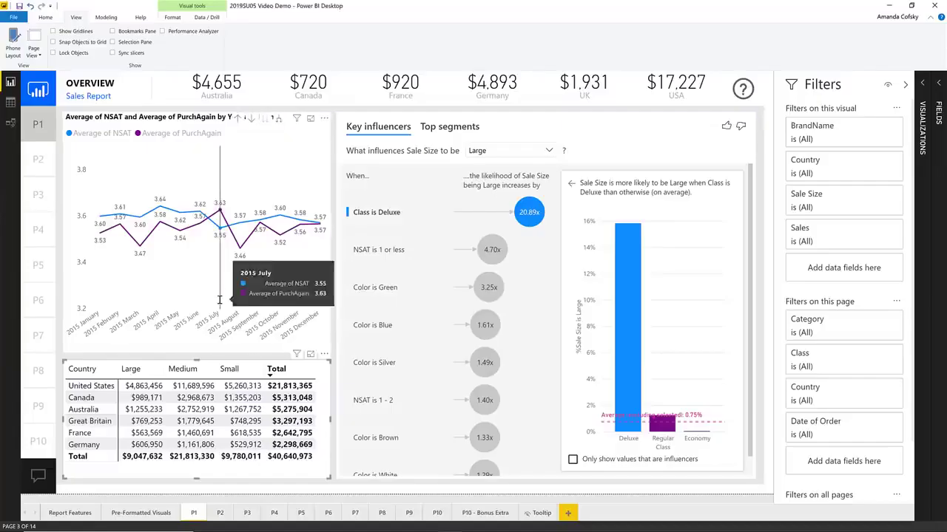
{"action": "left_click", "coordinate": [45, 17]}
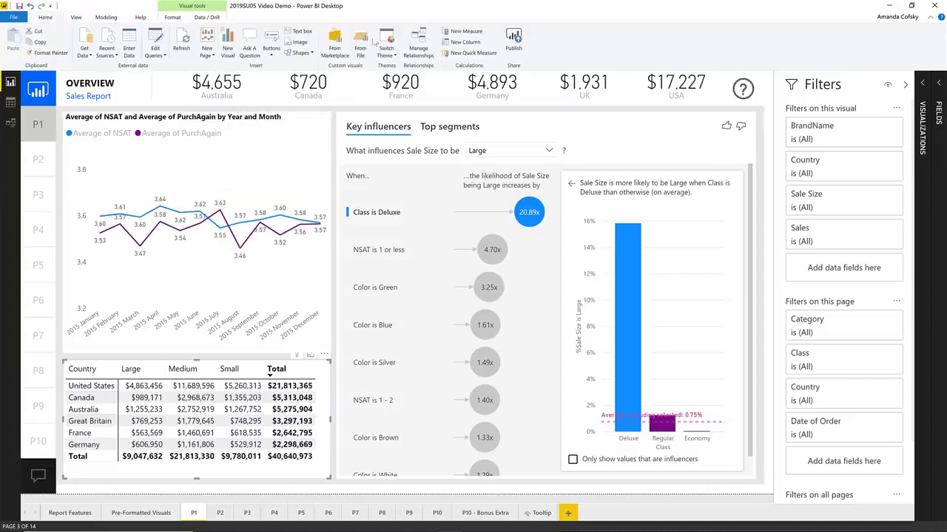
{"action": "left_click", "coordinate": [389, 47]}
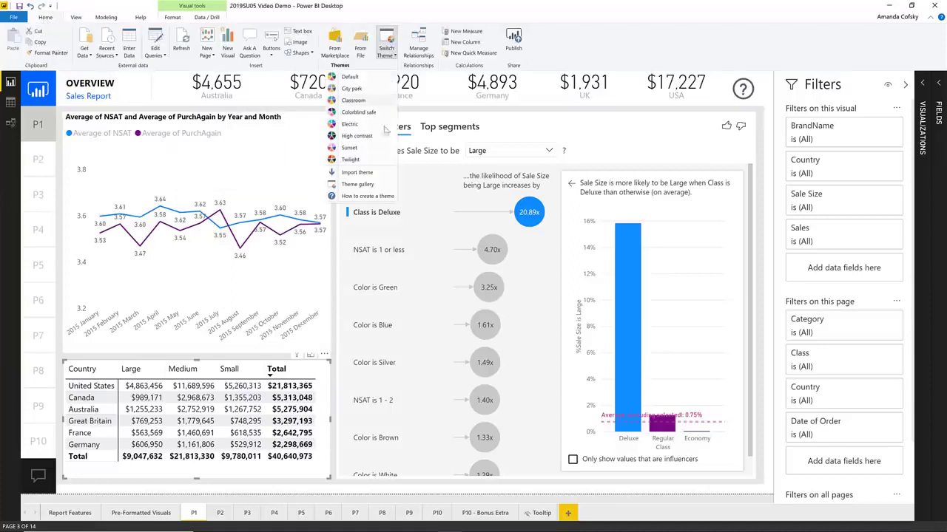
{"action": "left_click", "coordinate": [358, 172]}
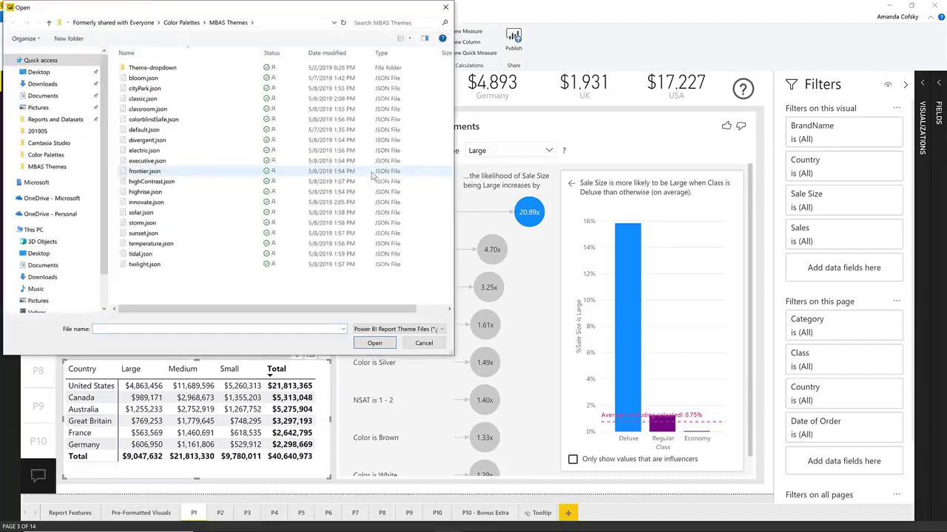
{"action": "double_click", "coordinate": [252, 214]}
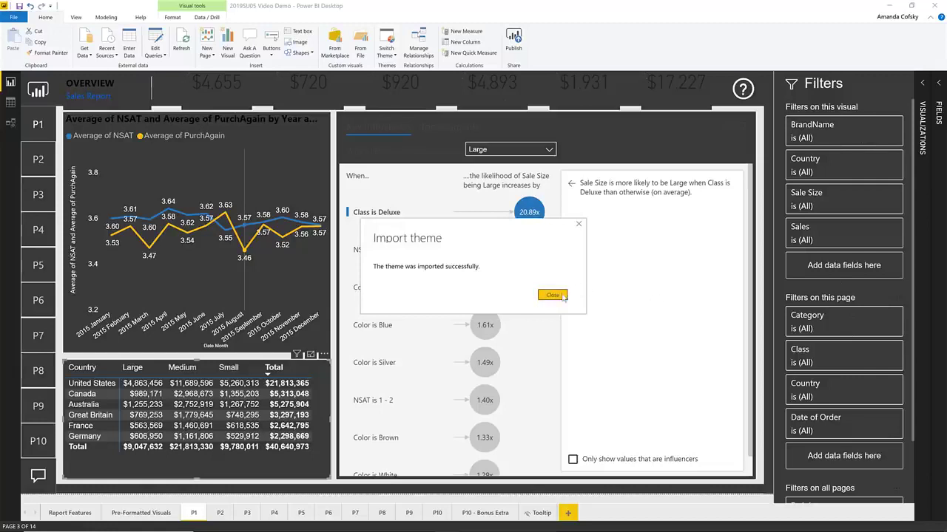
{"action": "left_click", "coordinate": [563, 295]}
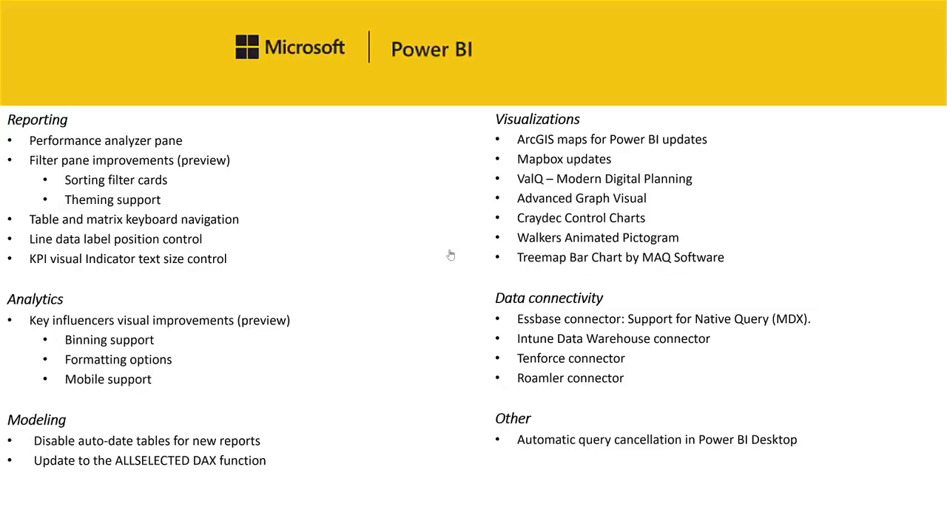
Step: Switch to Power BI Desktop, enter the country matrix and move the cell focus around its rows, columns and headers
{"action": "key", "text": "alt+Tab"}
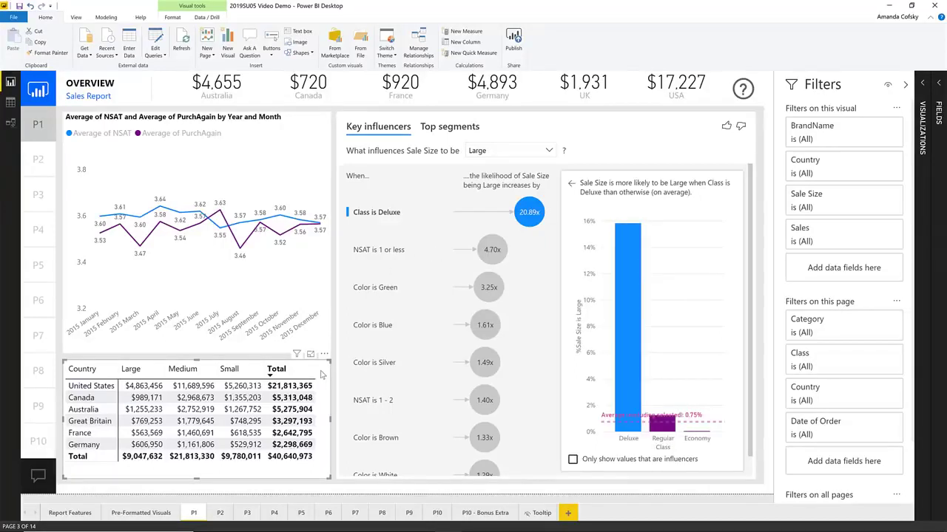
{"action": "key", "text": "ctrl+Right"}
{"action": "key", "text": "Down"}
{"action": "key", "text": "Down"}
{"action": "key", "text": "Right"}
{"action": "key", "text": "Right"}
{"action": "key", "text": "Up"}
{"action": "key", "text": "Up"}
{"action": "key", "text": "Up"}
{"action": "key", "text": "Left"}
{"action": "key", "text": "Left"}
{"action": "key", "text": "Left"}
{"action": "key", "text": "Down"}
{"action": "key", "text": "Down"}
Step: Cross-filter the report by the matrix's United States row header and clear that selection
{"action": "key", "text": "Up"}
{"action": "key", "text": "Return"}
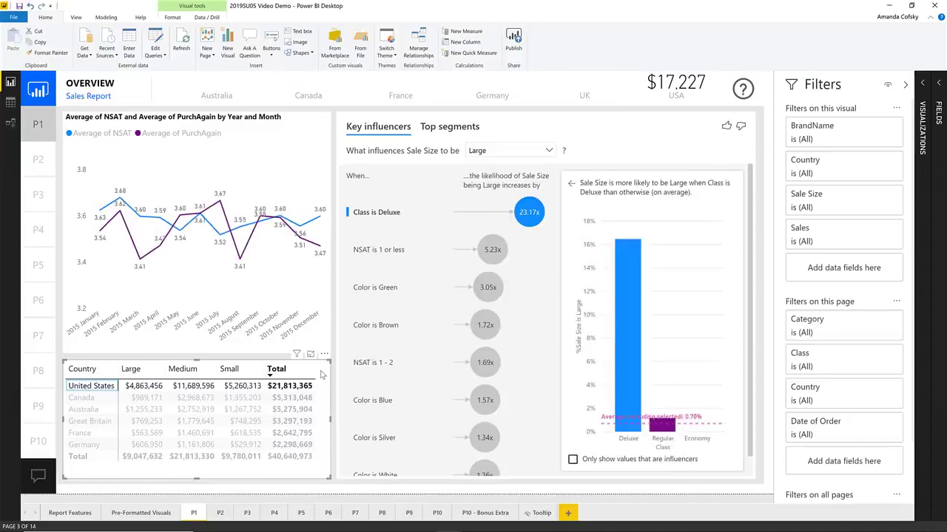
{"action": "key", "text": "Return"}
Step: Move the cell focus across the matrix's Canada row and down to Great Britain's Medium value
{"action": "key", "text": "Down"}
{"action": "key", "text": "Right"}
{"action": "key", "text": "Right"}
{"action": "key", "text": "Right"}
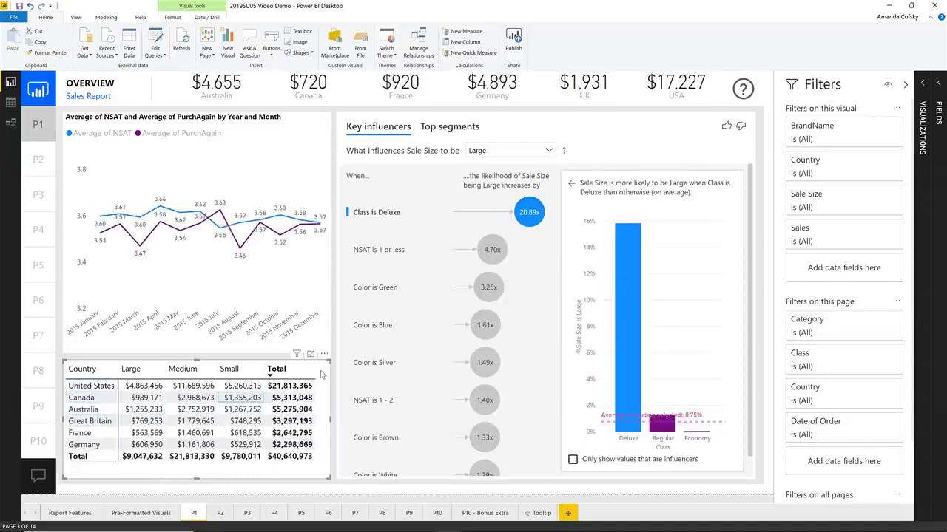
{"action": "key", "text": "Left"}
{"action": "key", "text": "Down"}
{"action": "key", "text": "Down"}
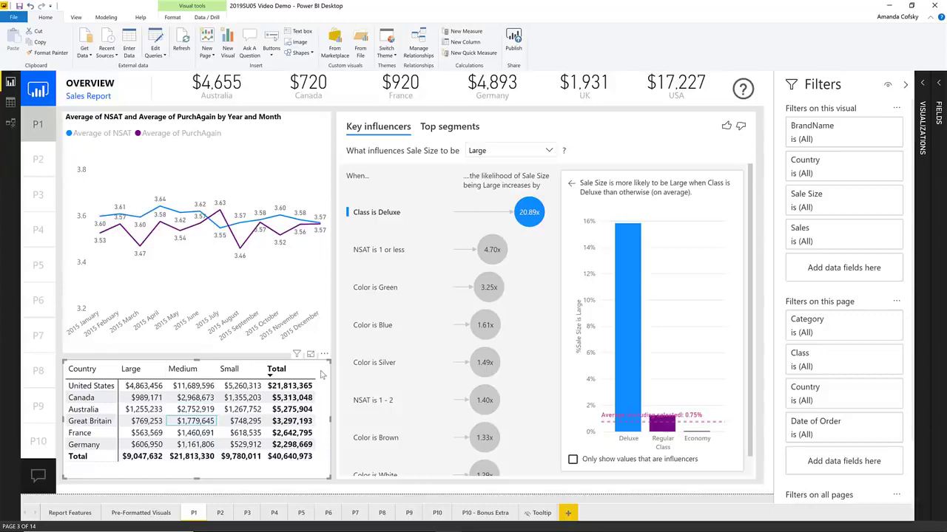
Step: Leave the matrix's cells and move the focus through the OVERVIEW text box to the P1 page navigation item
{"action": "key", "text": "Escape"}
{"action": "key", "text": "Tab"}
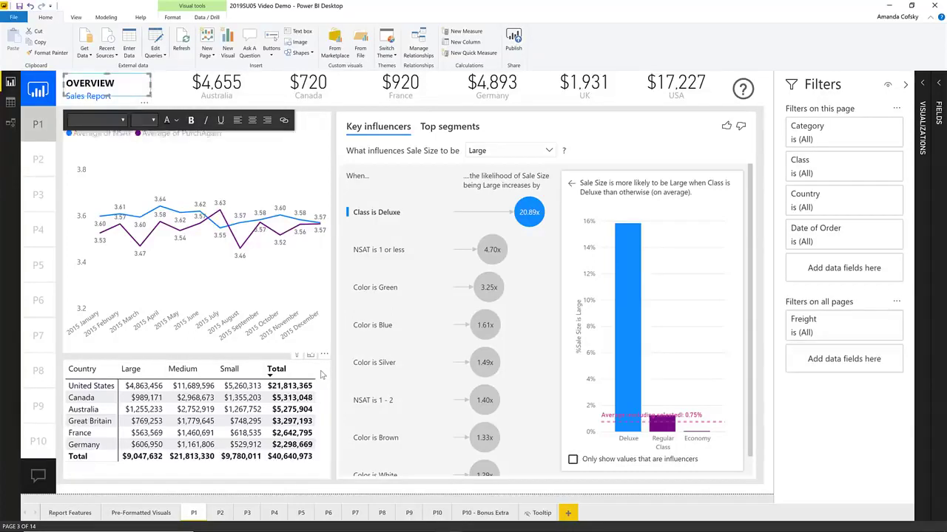
{"action": "key", "text": "Tab"}
{"action": "key", "text": "Tab"}
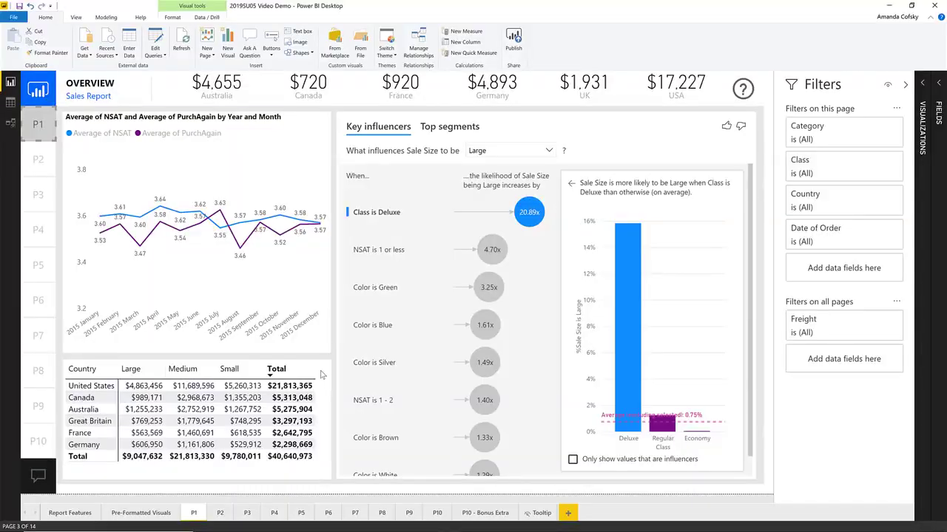
Step: Select the NSAT and PurchAgain line chart, collapse the Filters pane and open the chart's data label formatting
{"action": "left_click", "coordinate": [207, 181]}
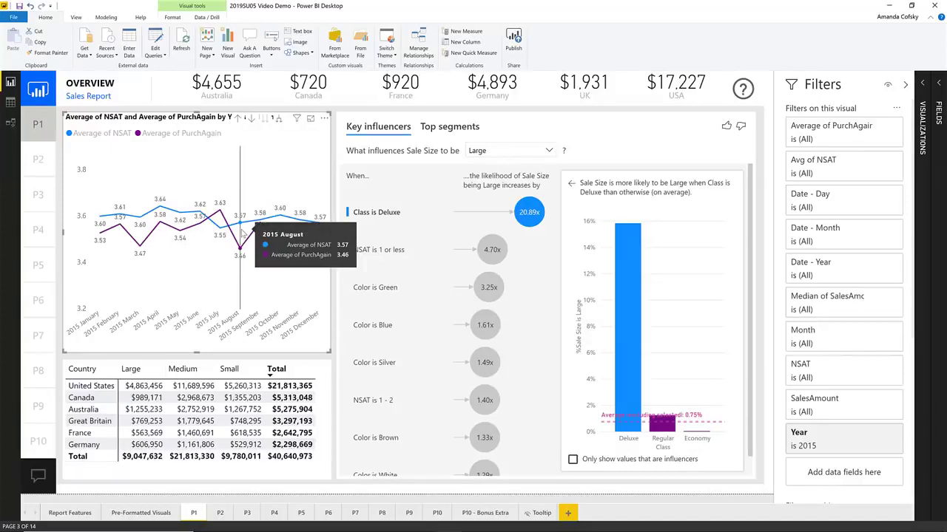
{"action": "left_click", "coordinate": [326, 162]}
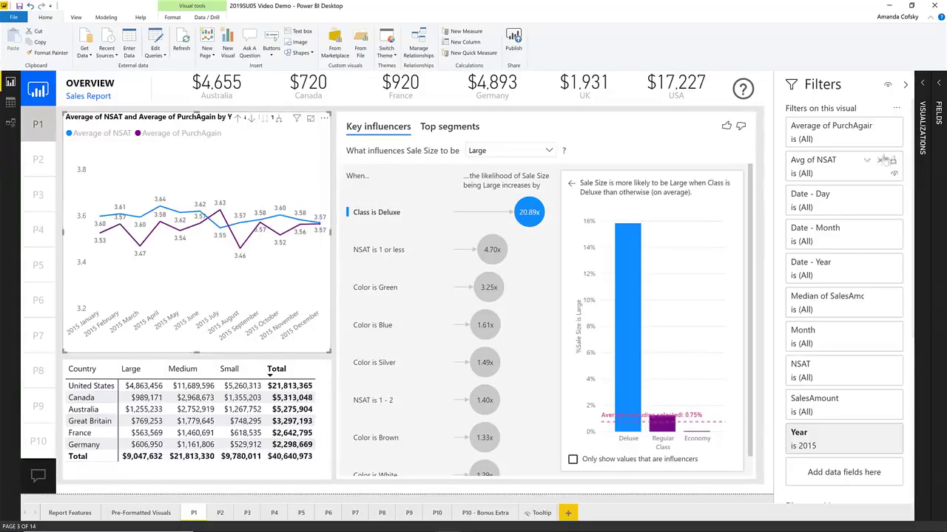
{"action": "left_click", "coordinate": [905, 84]}
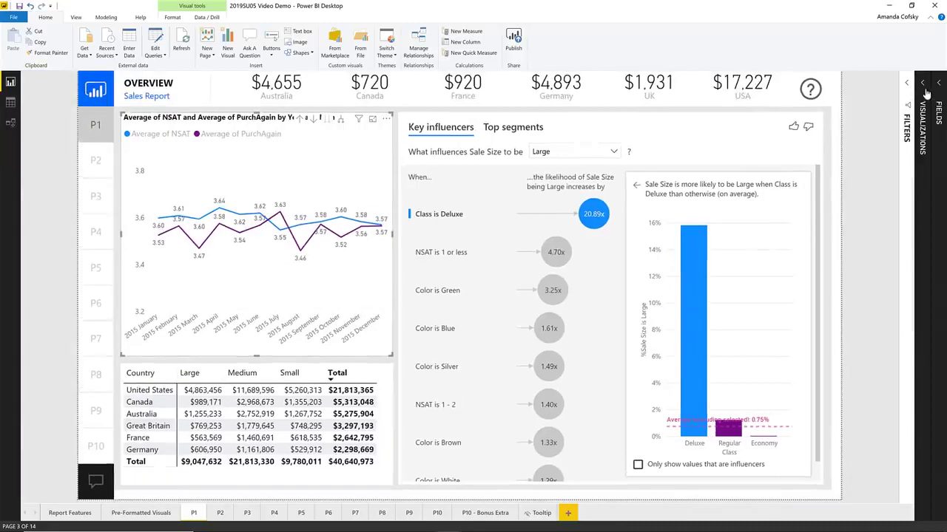
{"action": "left_click", "coordinate": [926, 104]}
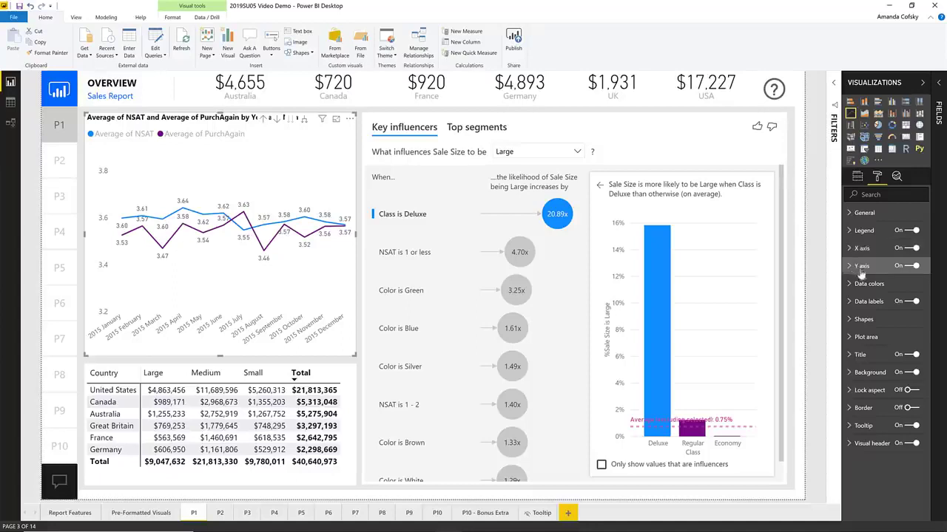
{"action": "left_click", "coordinate": [867, 310]}
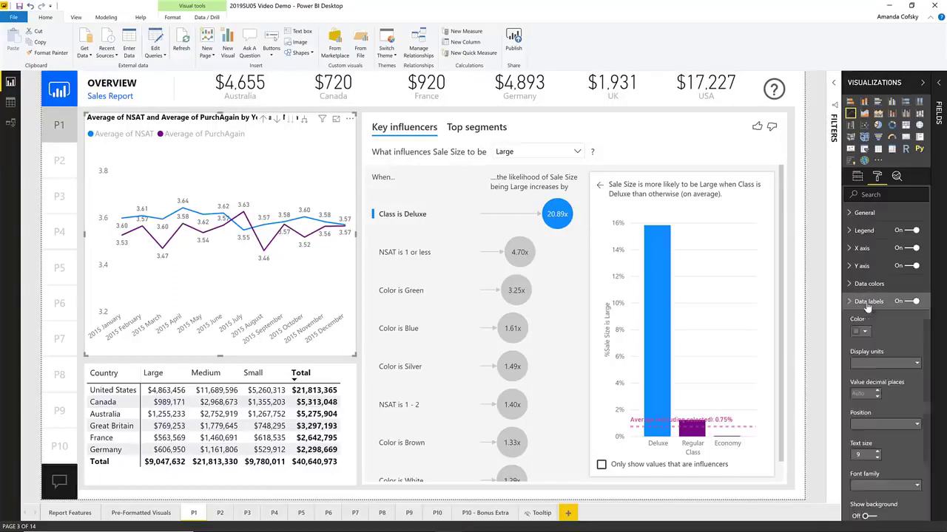
Step: Check the line chart's data label position options and turn on Customize series for the labels
{"action": "scroll", "coordinate": [876, 322], "scroll_direction": "down", "scroll_amount": 3}
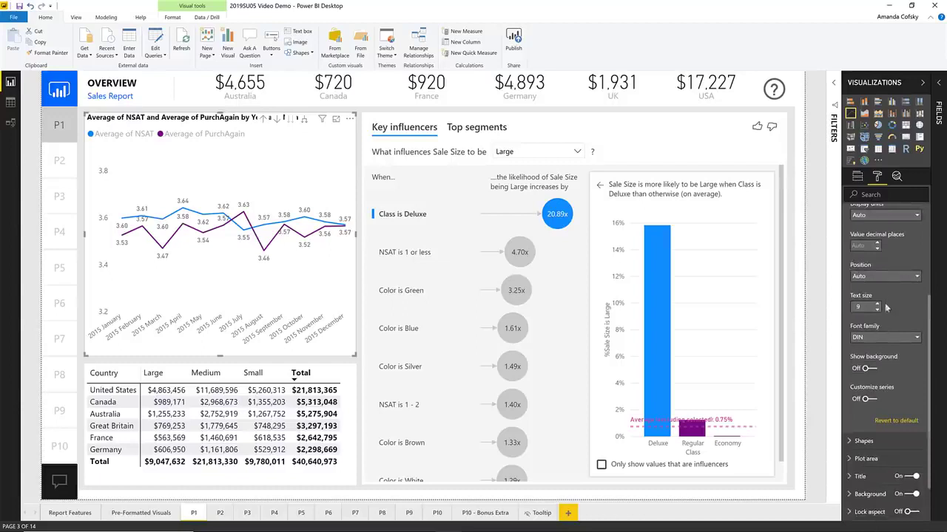
{"action": "left_click", "coordinate": [862, 278]}
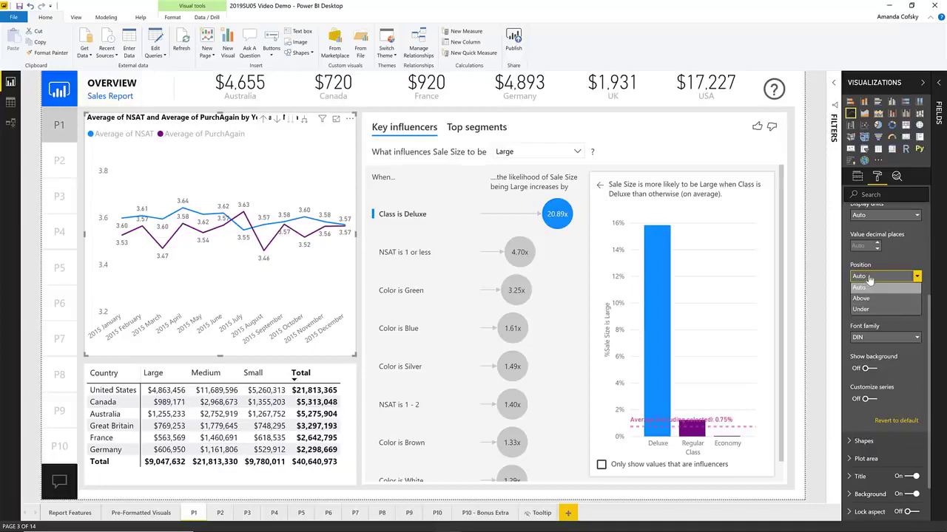
{"action": "left_click", "coordinate": [870, 278]}
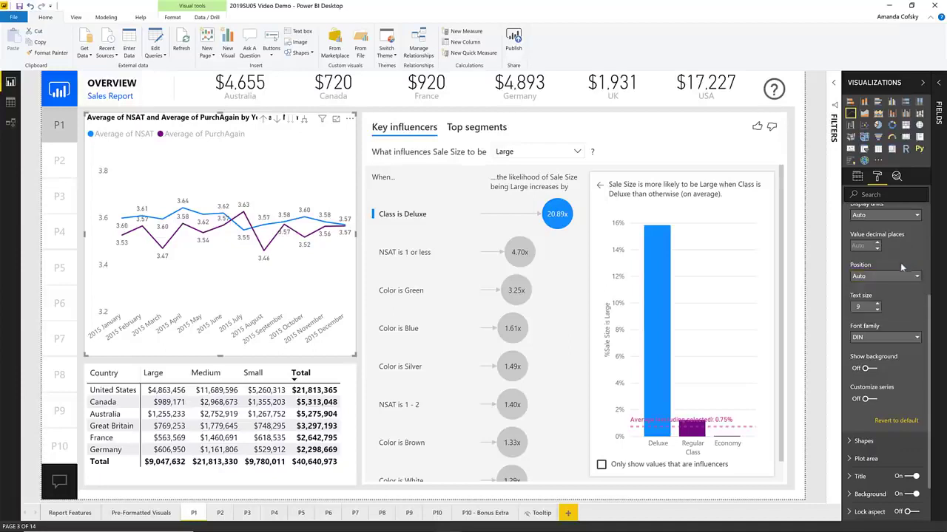
{"action": "left_click", "coordinate": [867, 399]}
{"action": "scroll", "coordinate": [887, 373], "scroll_direction": "down", "scroll_amount": 3}
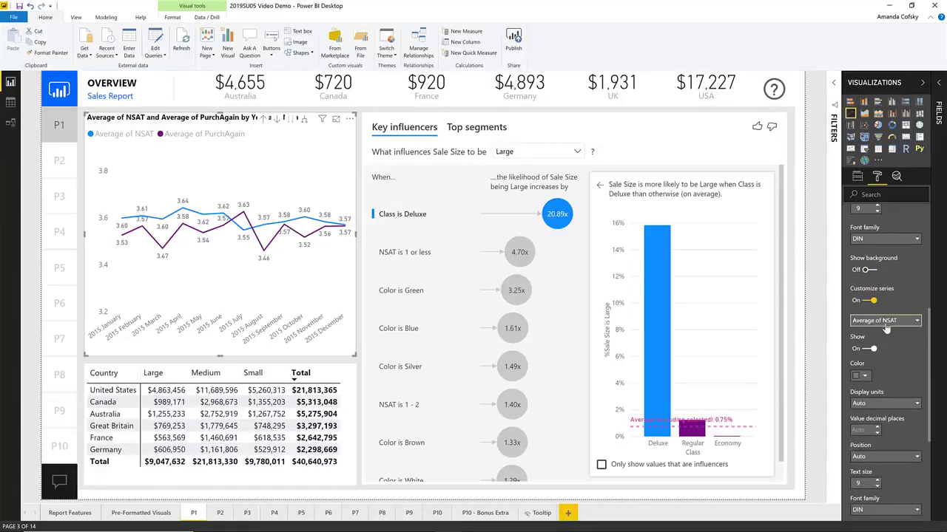
Step: Set the Average of NSAT series' data label position to Above in the line chart's customized label settings
{"action": "scroll", "coordinate": [884, 333], "scroll_direction": "down", "scroll_amount": 1}
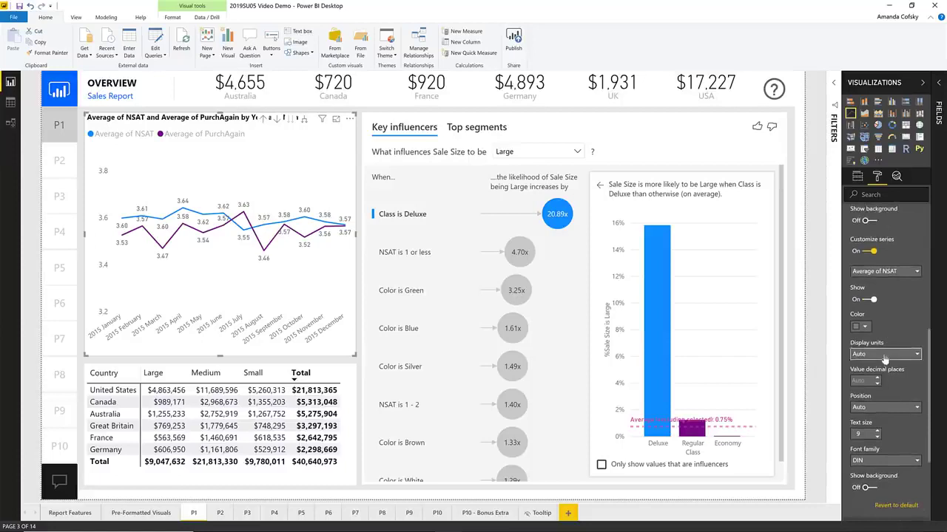
{"action": "left_click", "coordinate": [884, 406]}
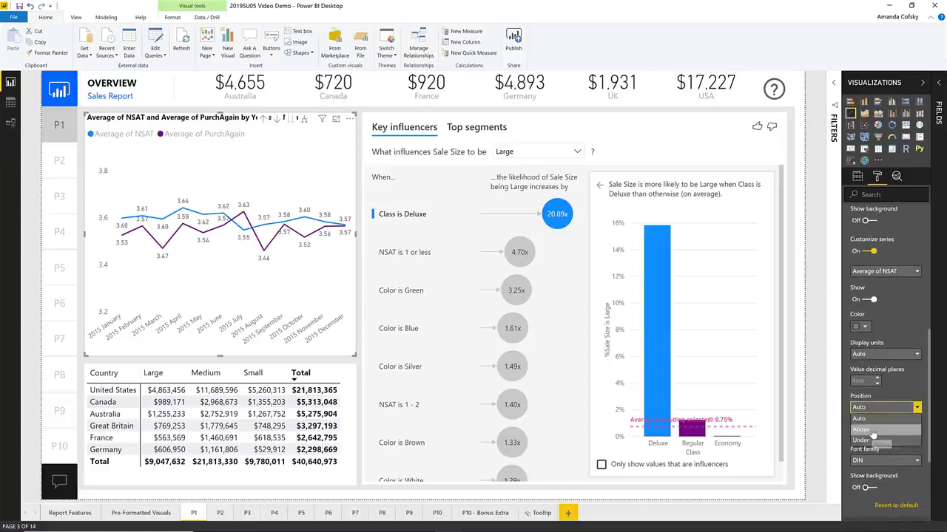
{"action": "left_click", "coordinate": [873, 432]}
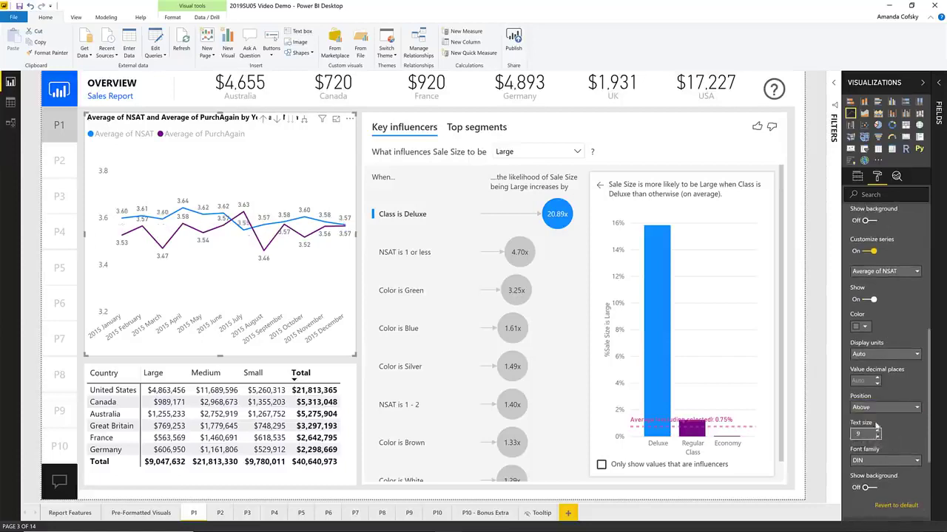
Step: Set the Average of PurchAgain series' data label position to Under in the line chart
{"action": "left_click", "coordinate": [884, 271]}
{"action": "left_click", "coordinate": [873, 296]}
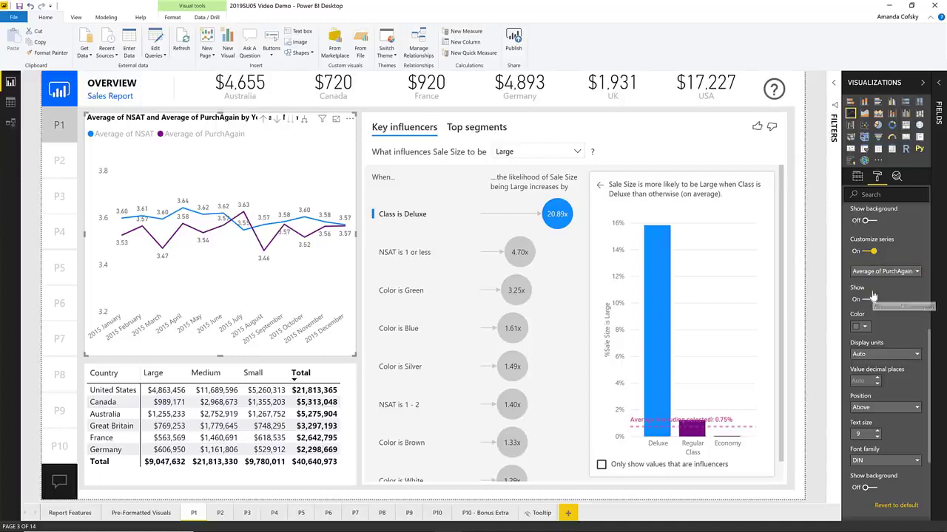
{"action": "left_click", "coordinate": [876, 409]}
{"action": "left_click", "coordinate": [875, 441]}
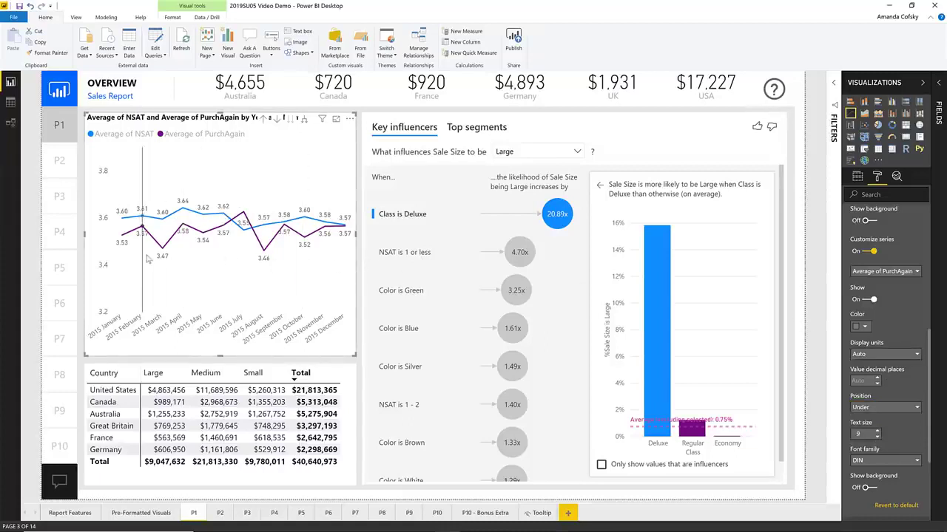
{"action": "mouse_move", "coordinate": [298, 265]}
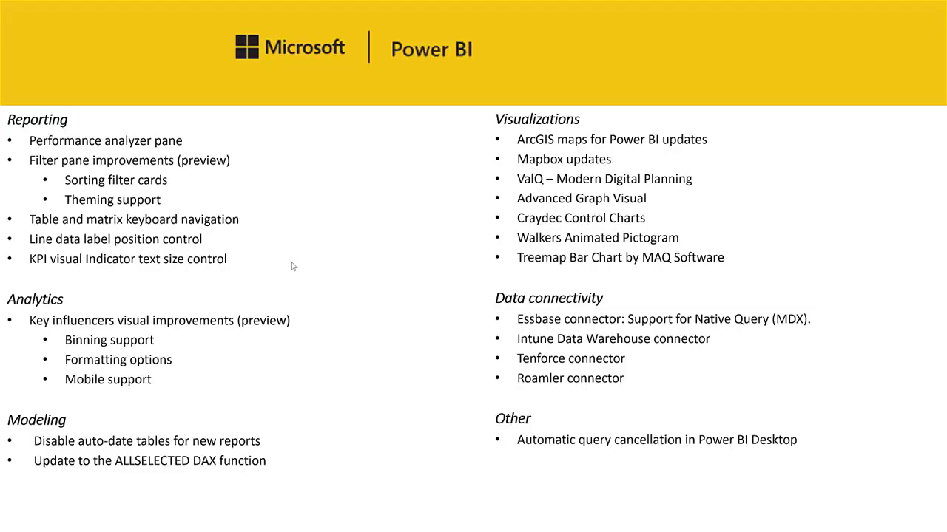
Step: Switch to Power BI Desktop, open the Australia KPI's Indicator formatting and enlarge the KPI visual
{"action": "key", "text": "alt+Tab"}
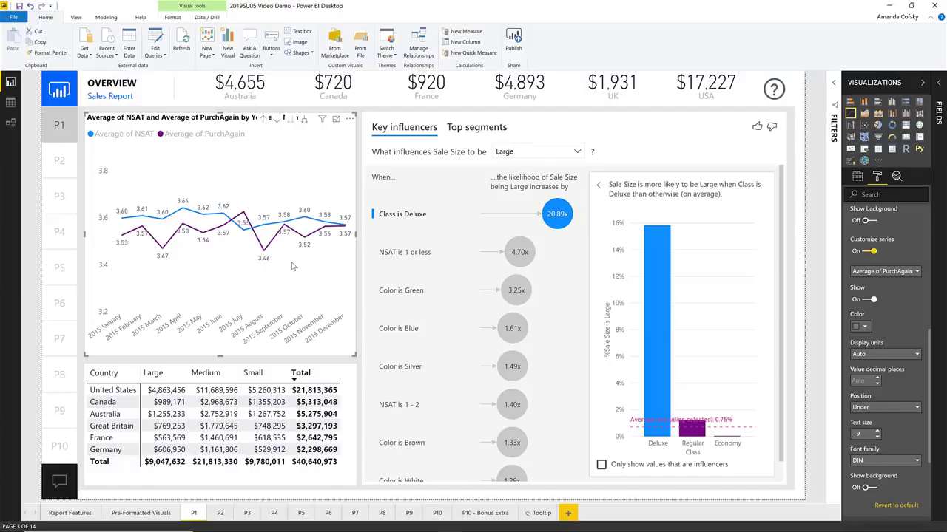
{"action": "left_click", "coordinate": [241, 98]}
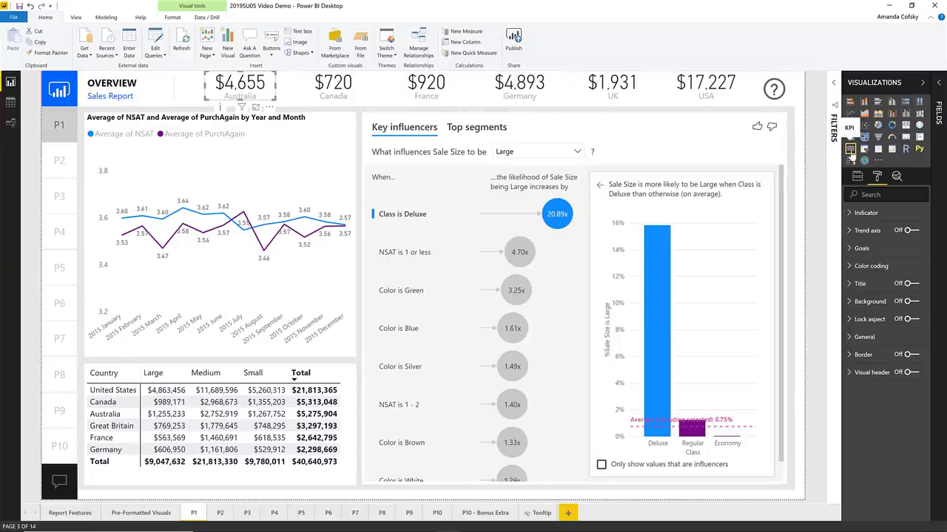
{"action": "left_click", "coordinate": [867, 213]}
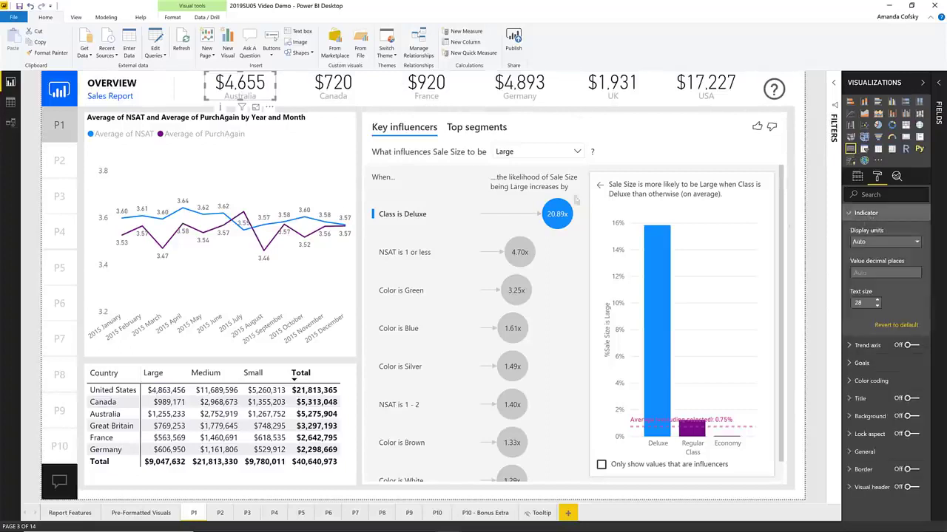
{"action": "left_click_drag", "start_coordinate": [273, 103], "coordinate": [298, 115]}
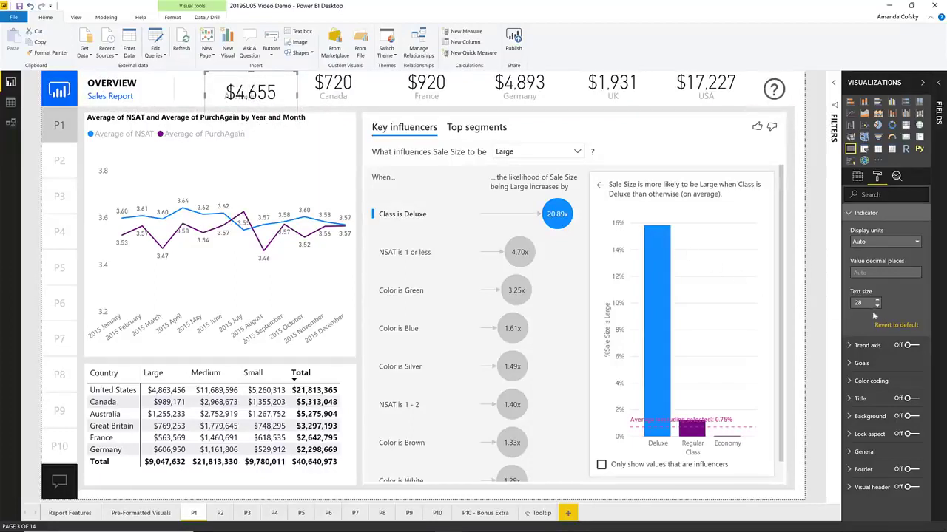
Step: Revert the Australia KPI's Indicator settings to default and set the indicator text size to 20
{"action": "left_click", "coordinate": [894, 328]}
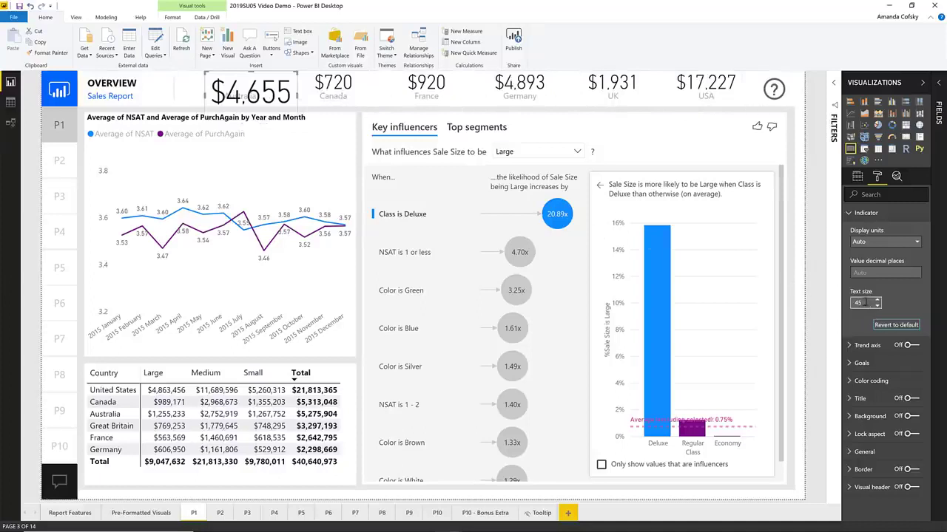
{"action": "left_click_drag", "start_coordinate": [868, 308], "coordinate": [840, 309]}
{"action": "type", "text": "20"}
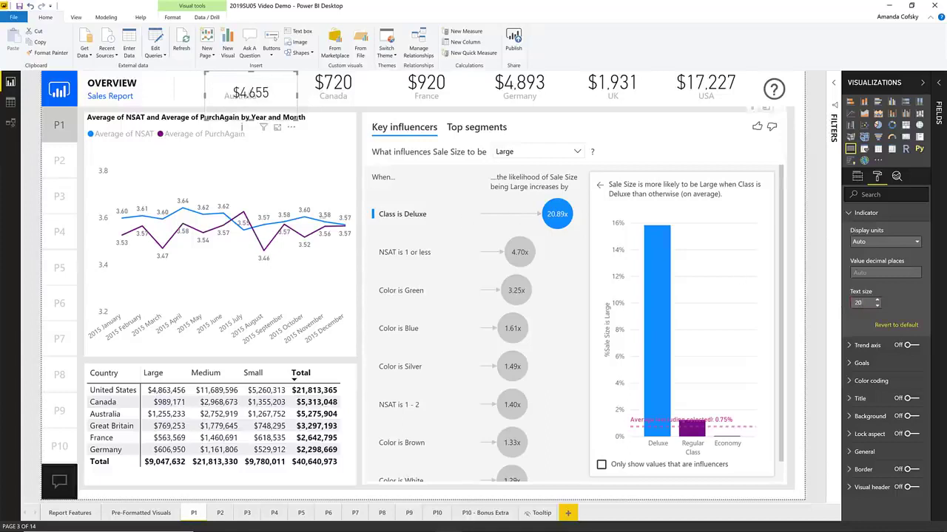
Step: Copy the Canada KPI's formatting onto the Australia KPI and shrink the Australia visual to match its neighbours
{"action": "left_click", "coordinate": [333, 84]}
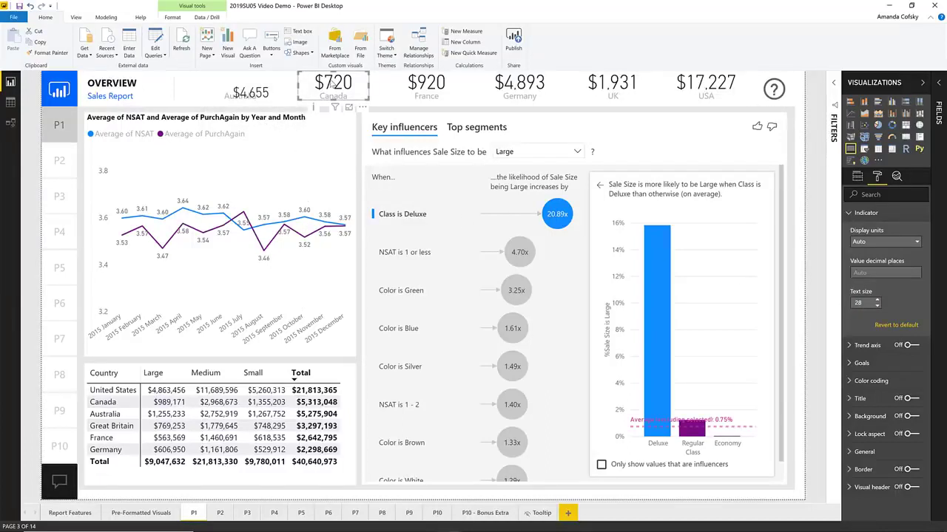
{"action": "left_click", "coordinate": [46, 52]}
{"action": "left_click", "coordinate": [283, 103]}
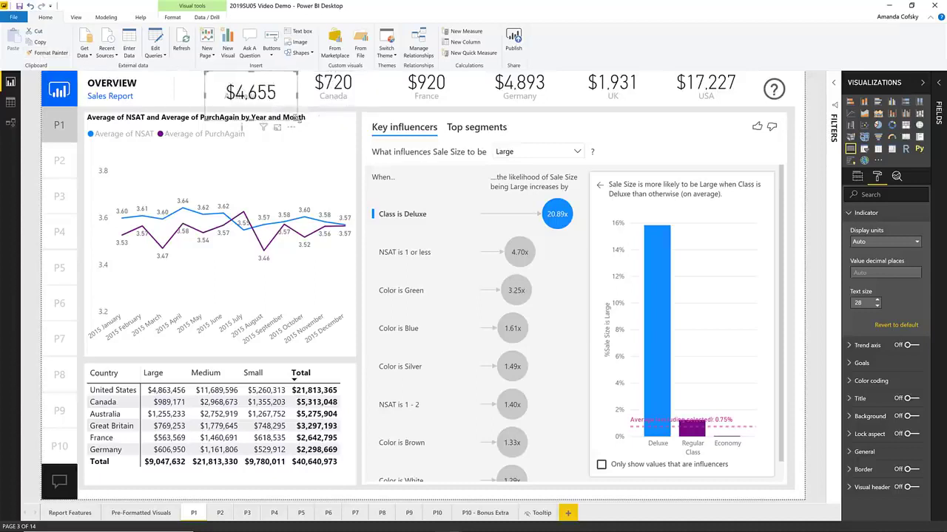
{"action": "left_click_drag", "start_coordinate": [296, 110], "coordinate": [272, 102]}
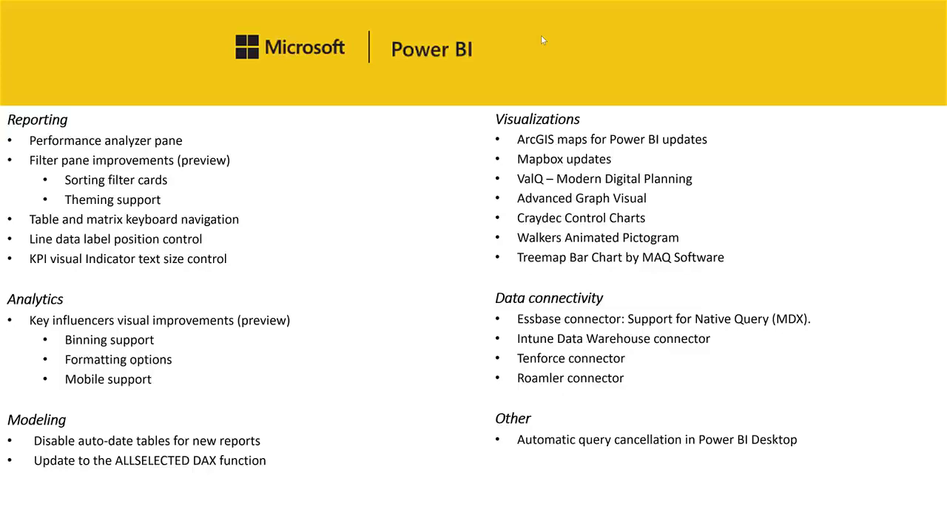
Step: Switch back to Power BI Desktop, select the key influencers visual and show its assigned fields alongside the expanded Sales table
{"action": "key", "text": "alt+Tab"}
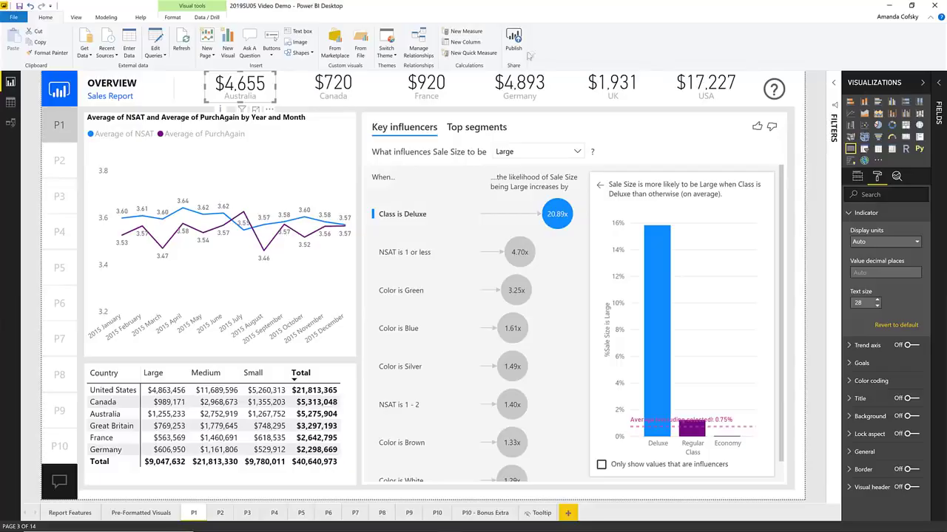
{"action": "left_click", "coordinate": [596, 133]}
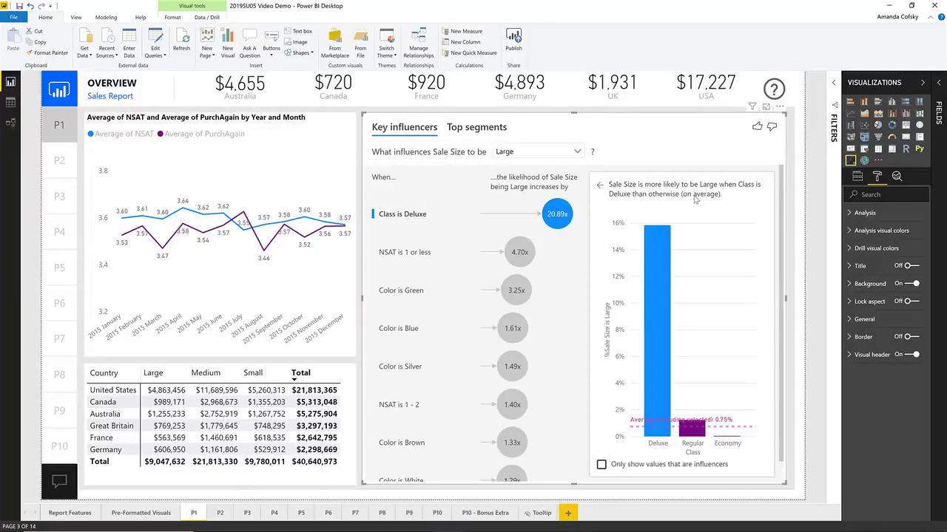
{"action": "left_click", "coordinate": [857, 176]}
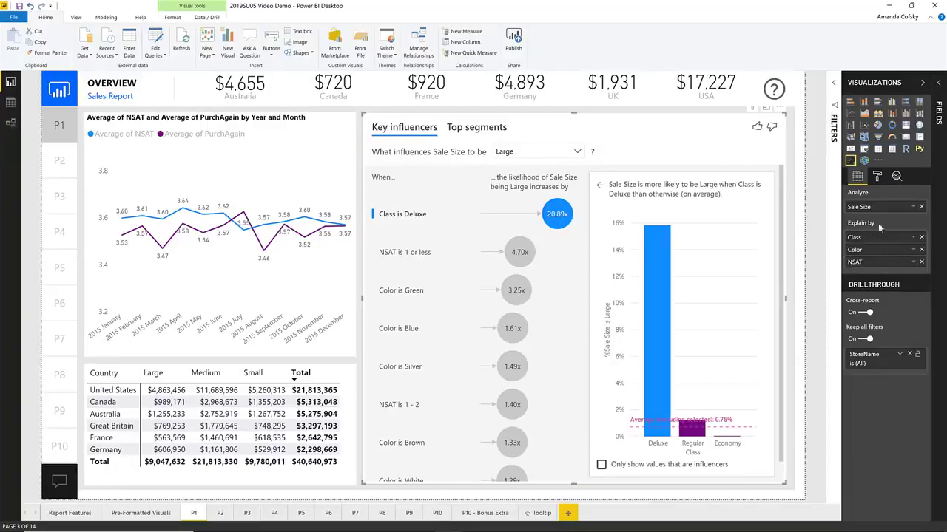
{"action": "left_click", "coordinate": [939, 116]}
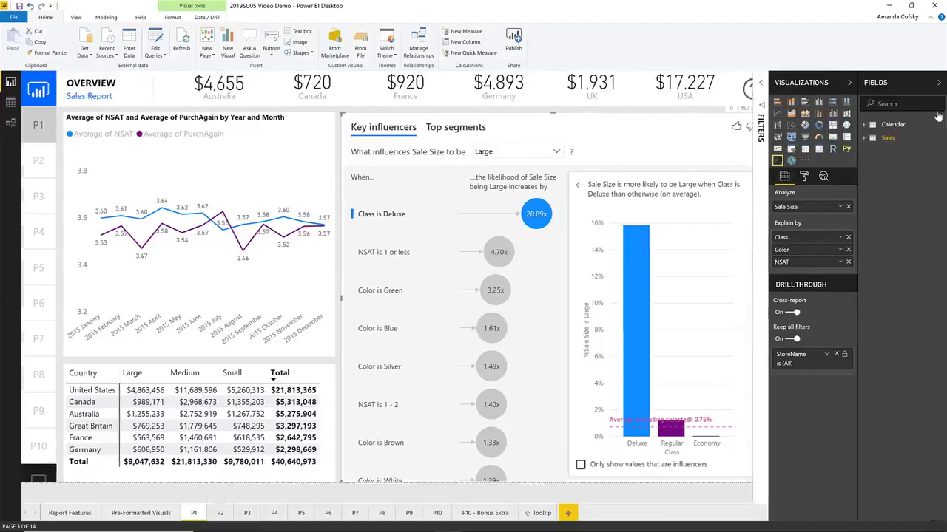
{"action": "left_click", "coordinate": [884, 138]}
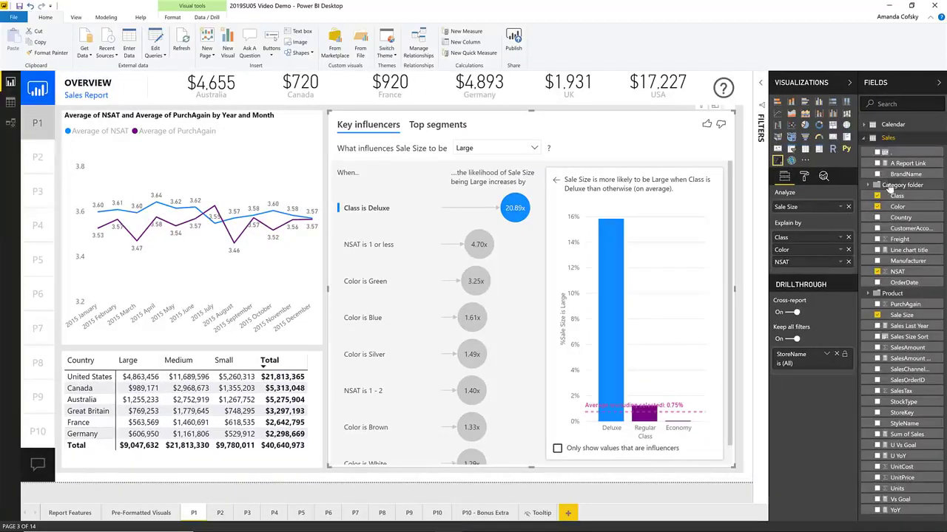
Step: Collapse the Fields and Visualizations panes and examine the binned chart for the "NSAT is 1 or less" influencer
{"action": "left_click", "coordinate": [875, 87]}
{"action": "left_click", "coordinate": [865, 84]}
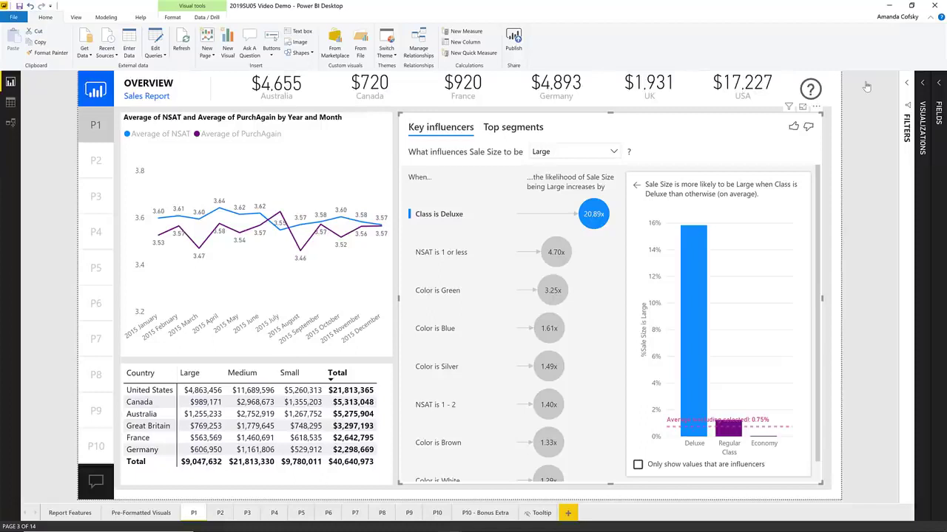
{"action": "left_click", "coordinate": [447, 255]}
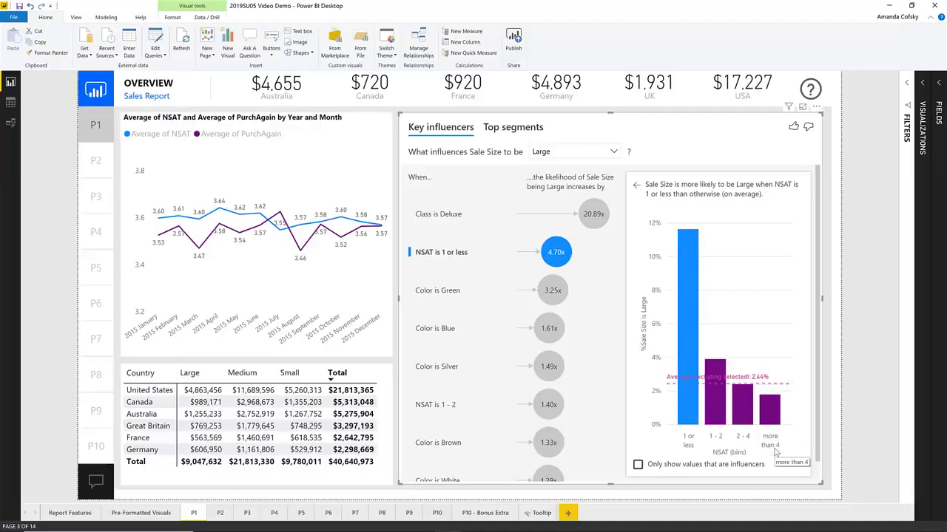
{"action": "mouse_move", "coordinate": [684, 331]}
{"action": "mouse_move", "coordinate": [551, 257]}
Step: Set the key influencers visual's primary analysis color to dark blue and its secondary color to green from the theme colors
{"action": "left_click", "coordinate": [924, 119]}
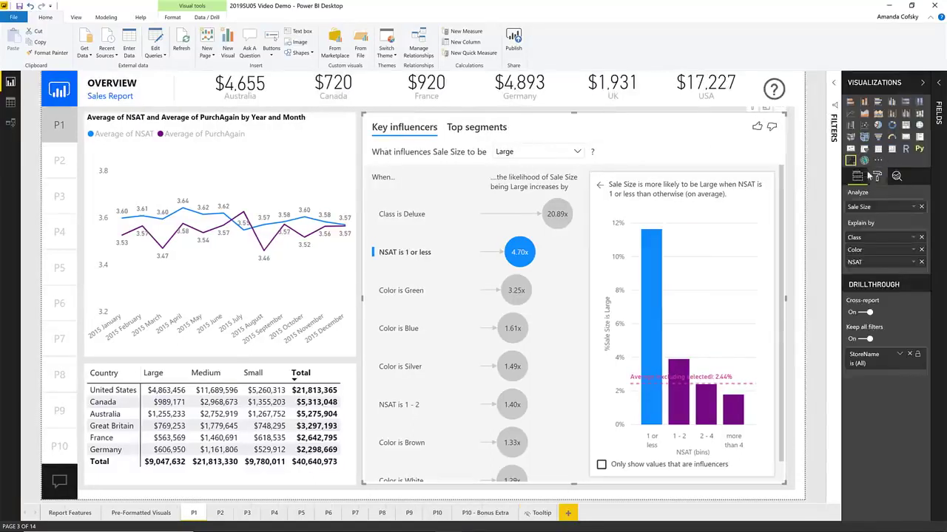
{"action": "left_click", "coordinate": [878, 177]}
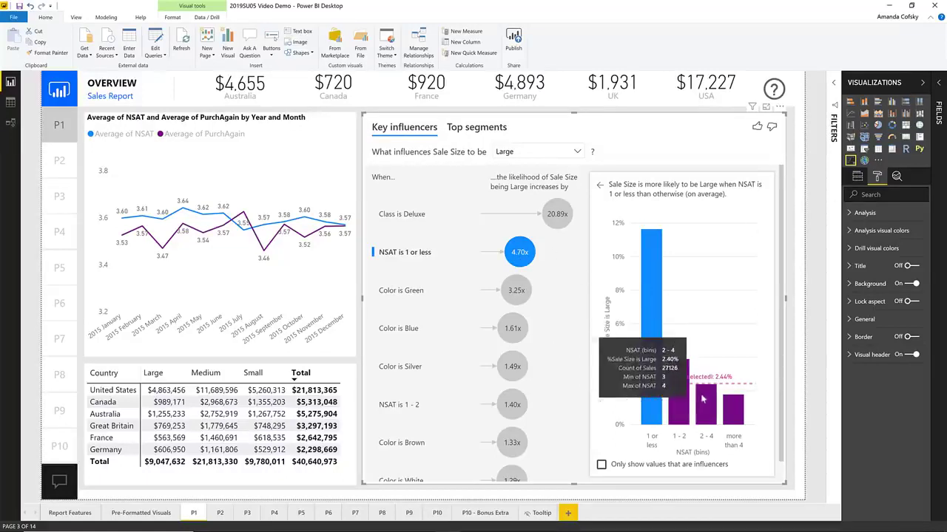
{"action": "mouse_move", "coordinate": [713, 401]}
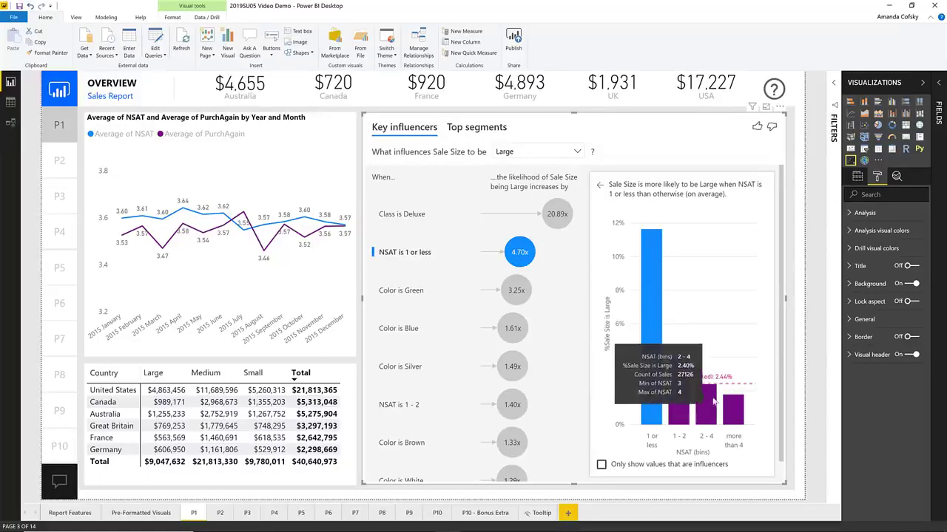
{"action": "left_click", "coordinate": [873, 230]}
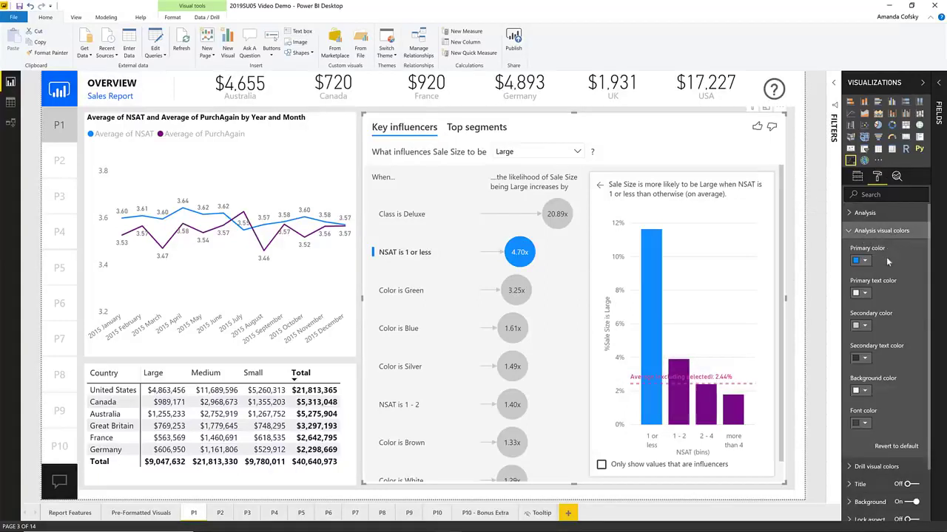
{"action": "scroll", "coordinate": [886, 256], "scroll_direction": "down", "scroll_amount": 1}
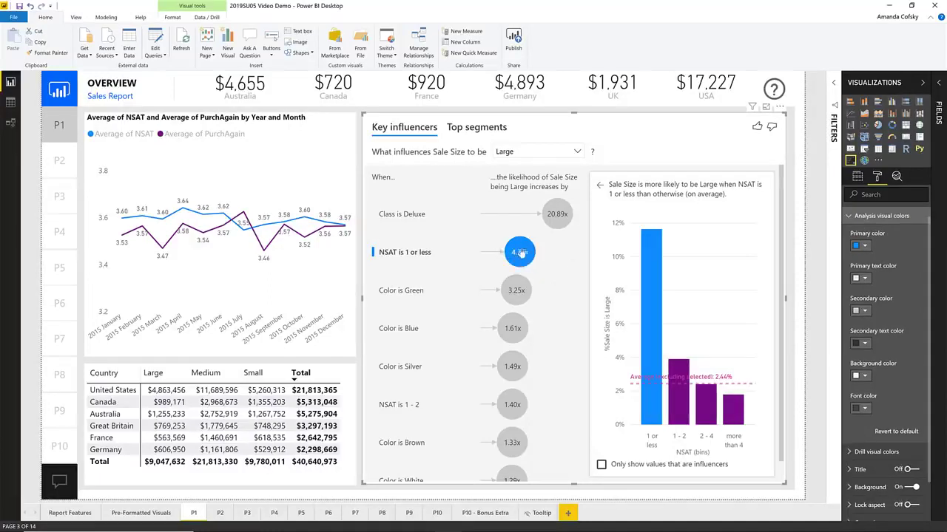
{"action": "mouse_move", "coordinate": [522, 253]}
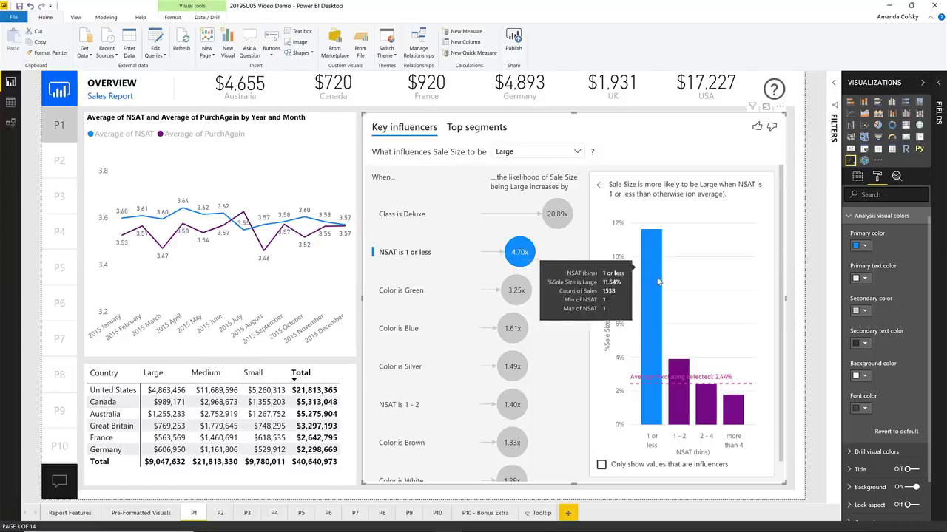
{"action": "left_click", "coordinate": [863, 247]}
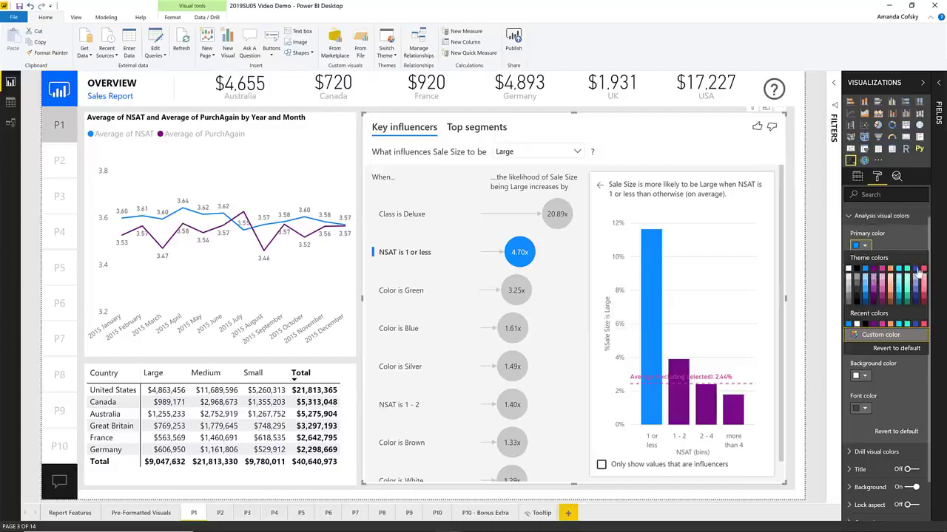
{"action": "left_click", "coordinate": [917, 270]}
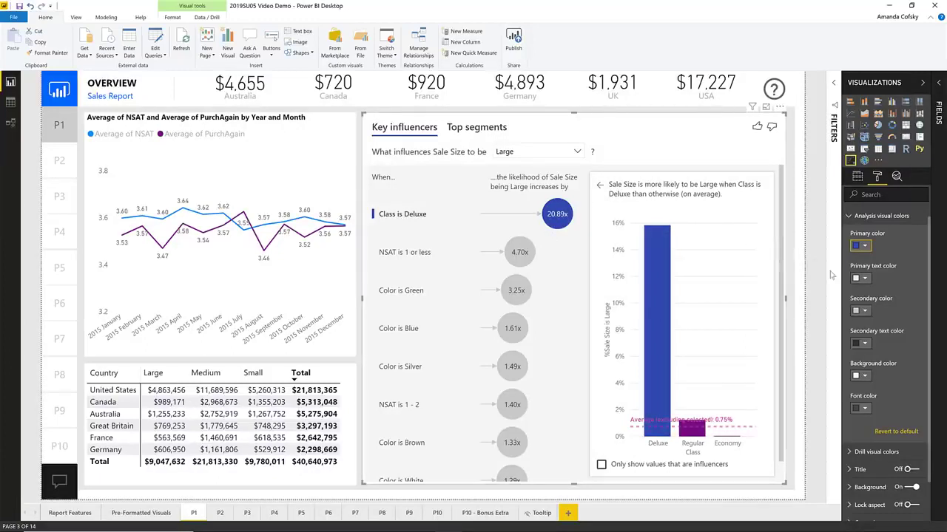
{"action": "left_click", "coordinate": [863, 310]}
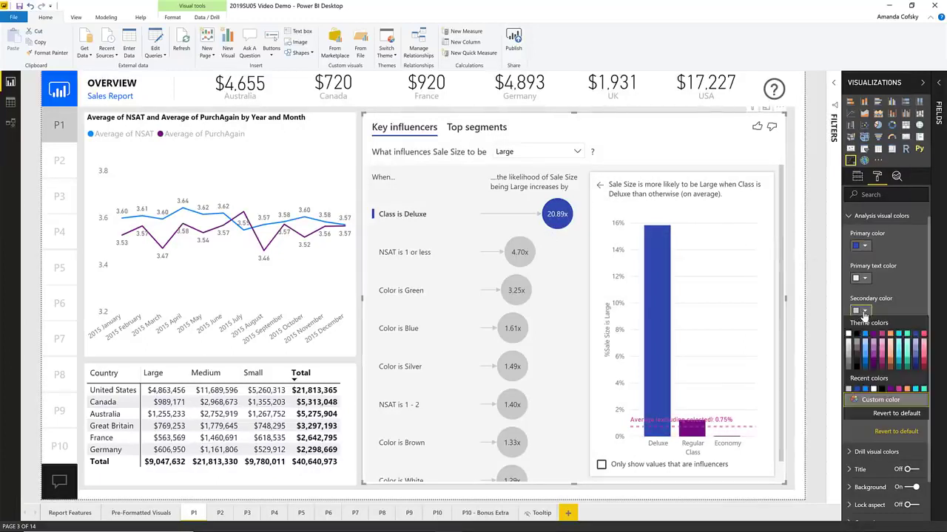
{"action": "left_click", "coordinate": [909, 339]}
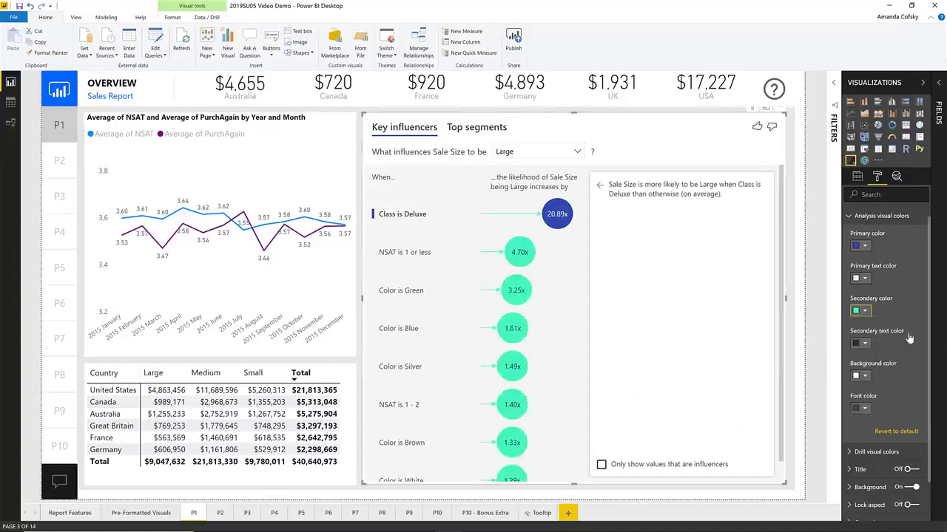
Step: Set the key influencers visual's analysis background color to Theme color 3, 60% lighter (light purple) and its font color to white
{"action": "scroll", "coordinate": [909, 337], "scroll_direction": "down", "scroll_amount": 1}
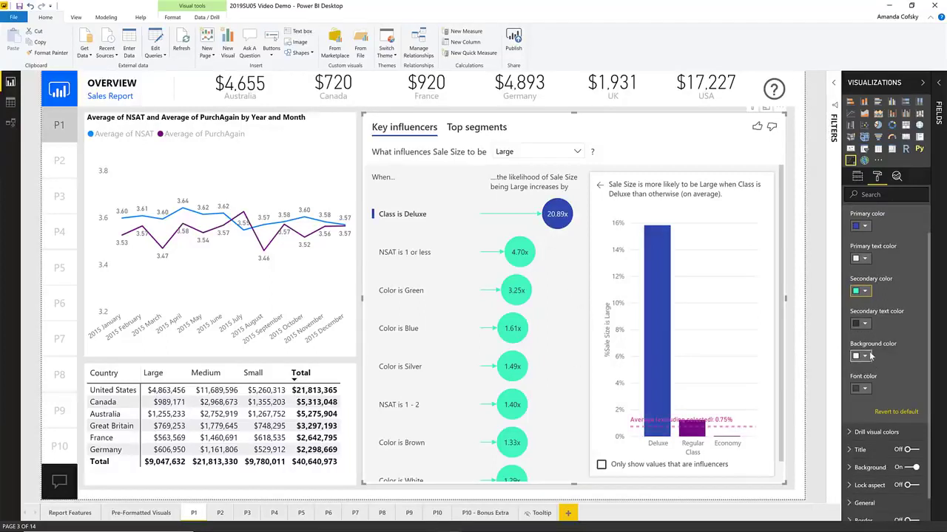
{"action": "scroll", "coordinate": [870, 357], "scroll_direction": "down", "scroll_amount": 1}
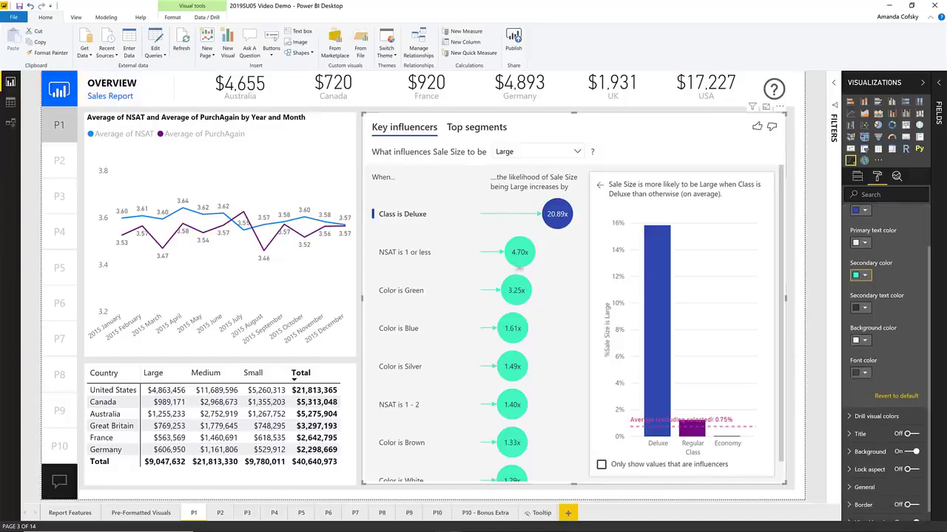
{"action": "left_click", "coordinate": [863, 340]}
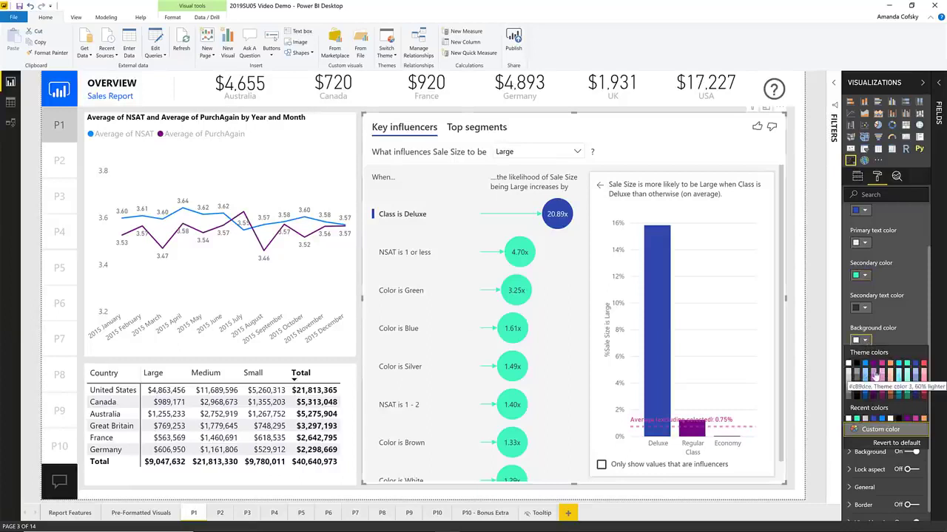
{"action": "left_click", "coordinate": [875, 377]}
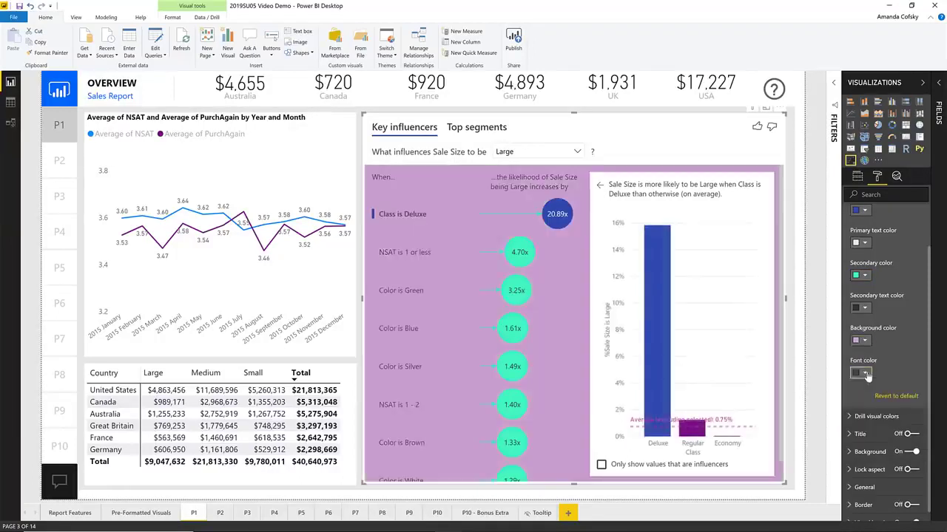
{"action": "left_click", "coordinate": [865, 373]}
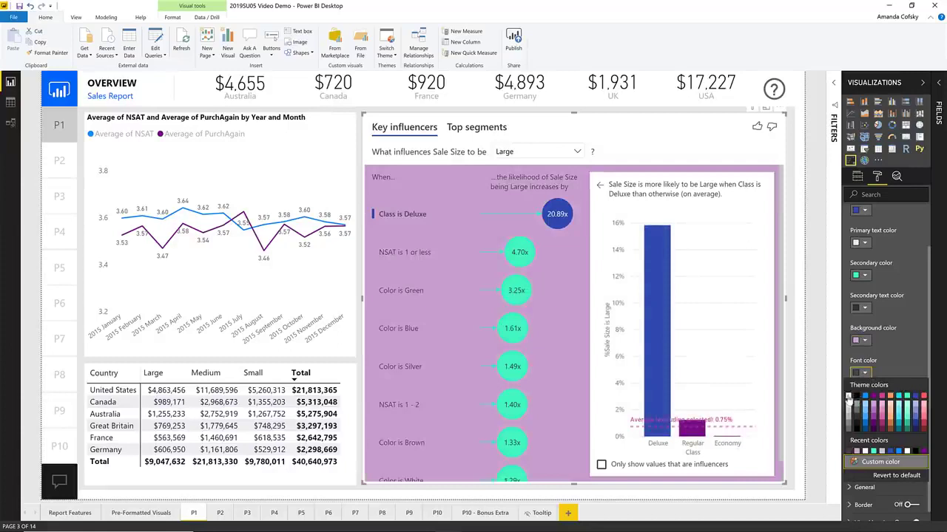
{"action": "left_click", "coordinate": [849, 398]}
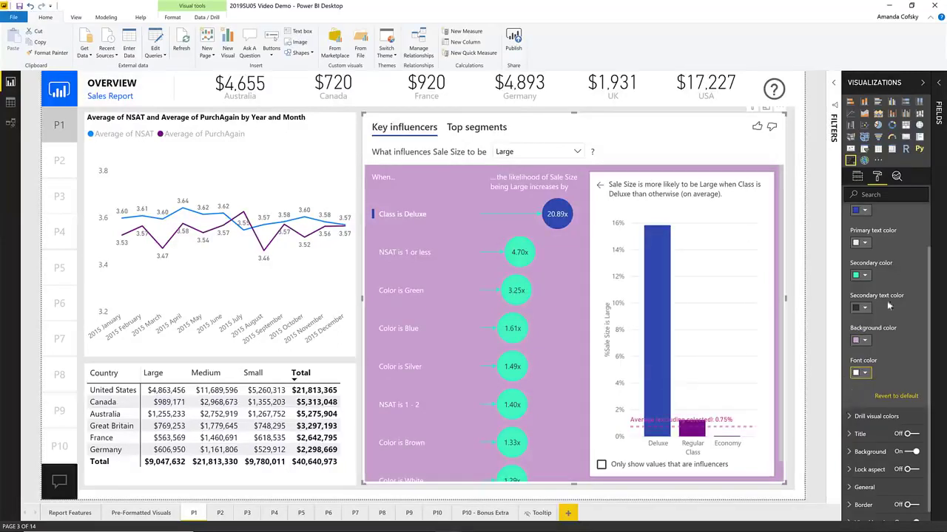
Step: Set the key influencers visual's drill default color to orange and its reference line color to red
{"action": "scroll", "coordinate": [886, 274], "scroll_direction": "up", "scroll_amount": 1}
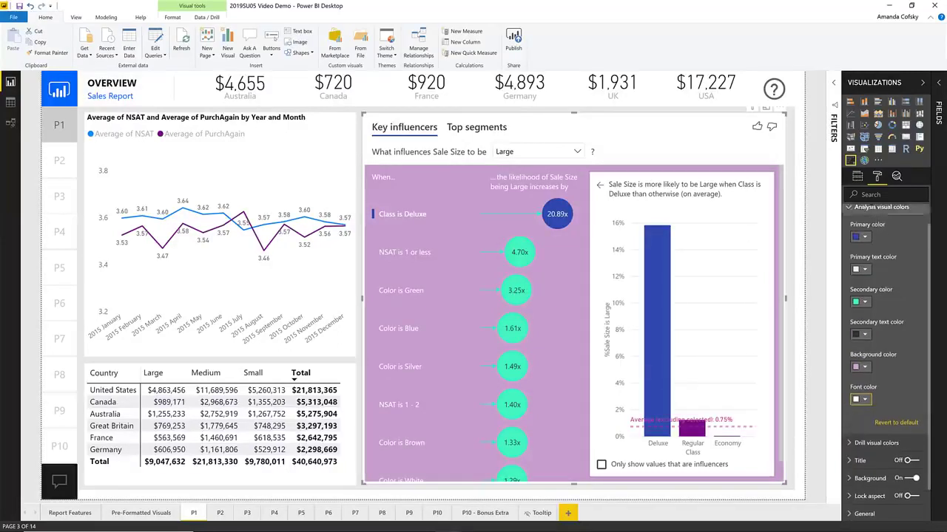
{"action": "left_click", "coordinate": [880, 207]}
{"action": "left_click", "coordinate": [873, 249]}
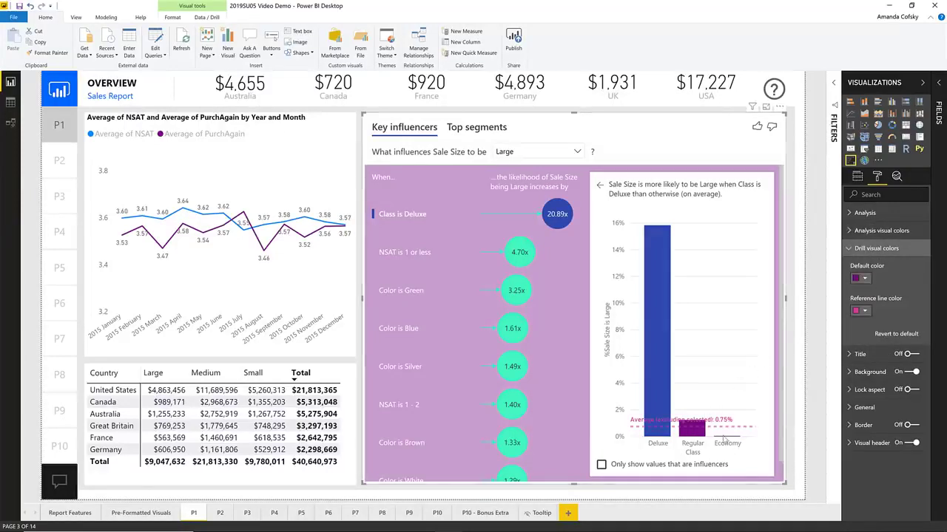
{"action": "left_click", "coordinate": [866, 278]}
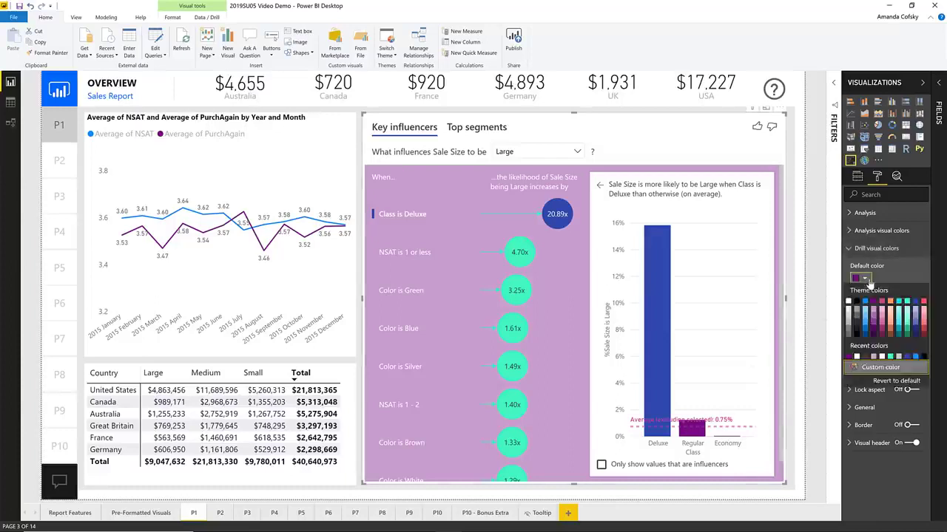
{"action": "left_click", "coordinate": [887, 304]}
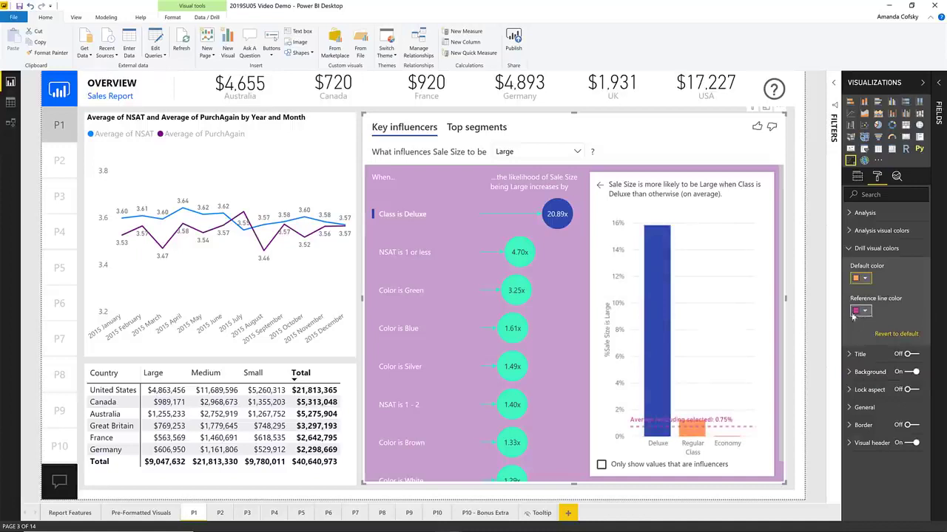
{"action": "left_click", "coordinate": [860, 312]}
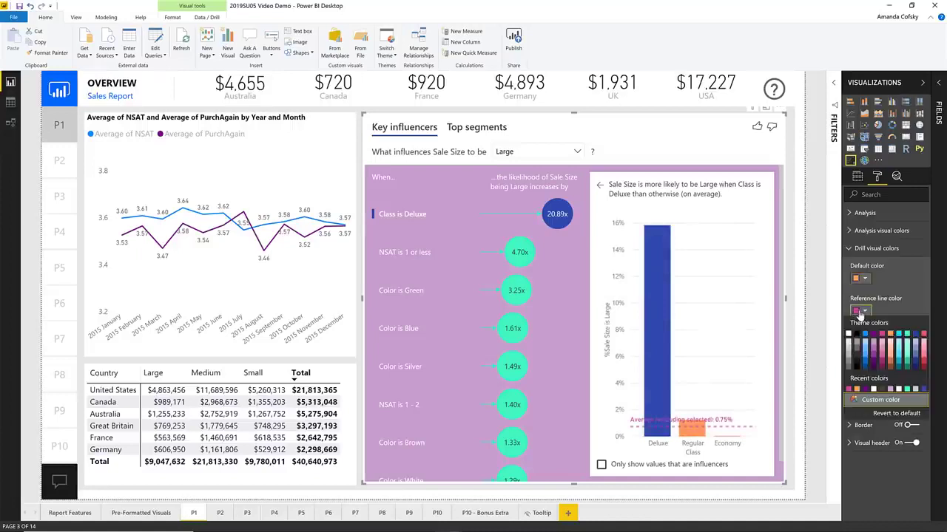
{"action": "left_click", "coordinate": [923, 335]}
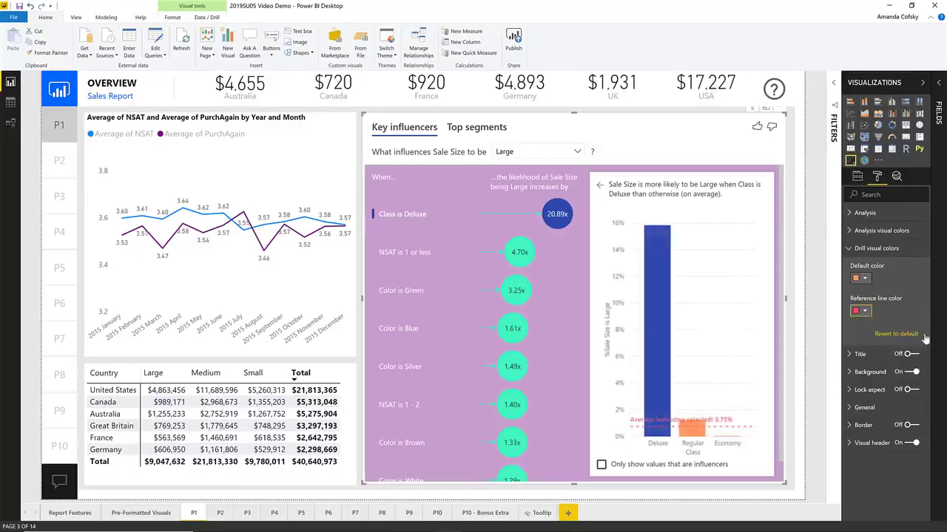
{"action": "left_click", "coordinate": [876, 250]}
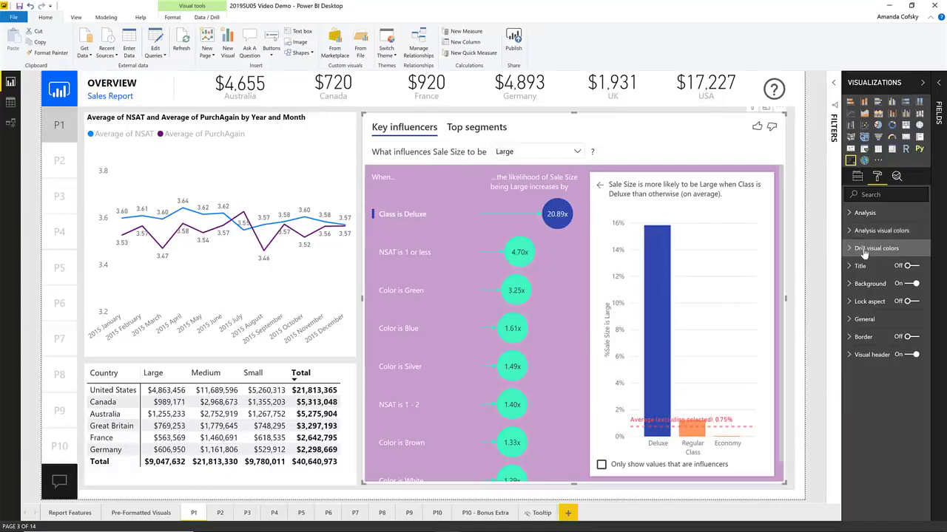
Step: Revert the key influencers visual's drill visual colors and analysis visual colors to their defaults
{"action": "left_click", "coordinate": [864, 250]}
{"action": "left_click", "coordinate": [895, 334]}
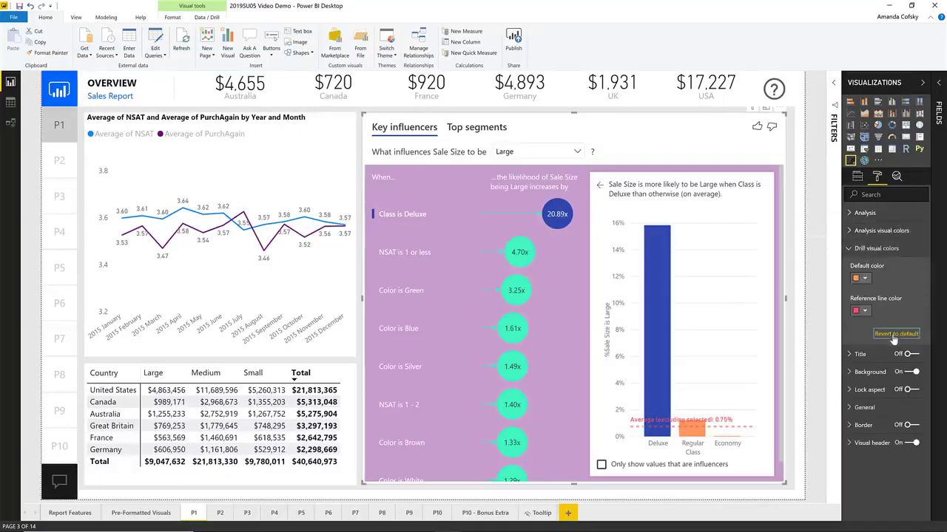
{"action": "left_click", "coordinate": [869, 231]}
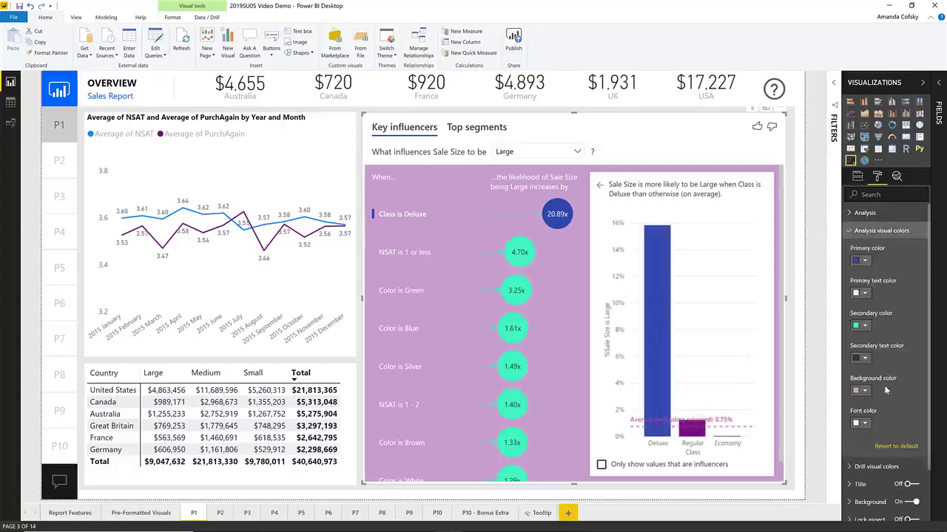
{"action": "left_click", "coordinate": [894, 446]}
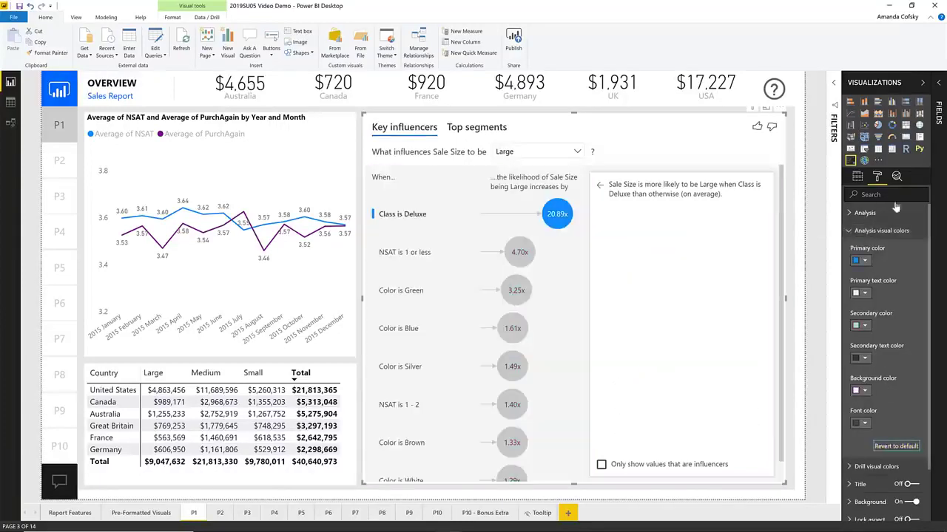
{"action": "left_click", "coordinate": [865, 232]}
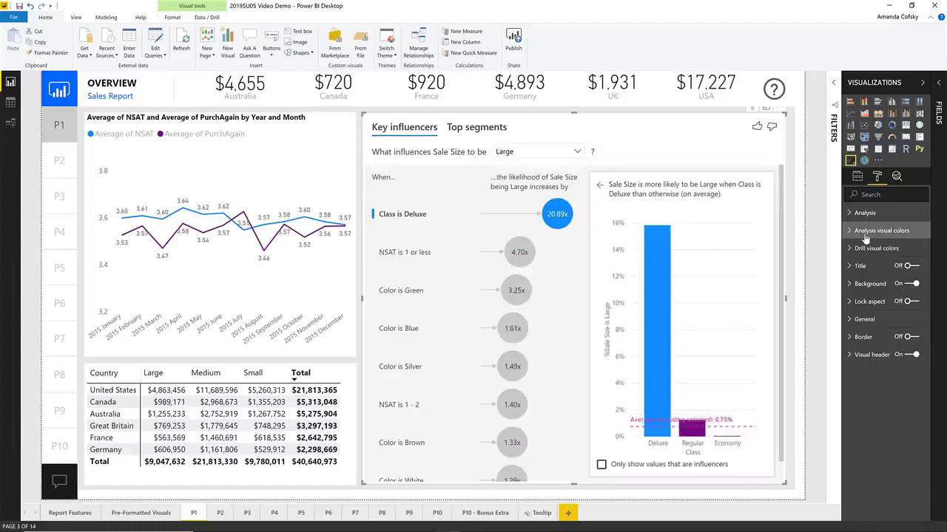
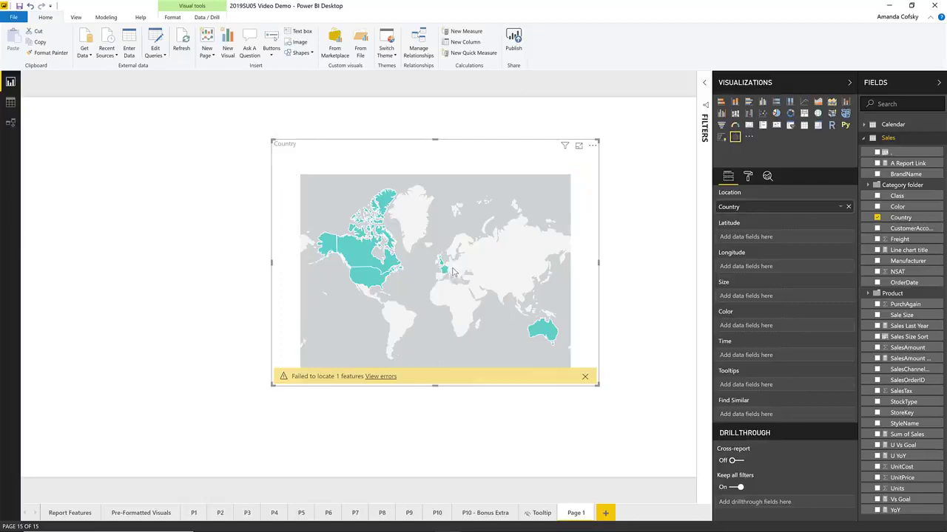
Step: View the location errors of the Country map on Page 1 and copy them to the clipboard
{"action": "left_click", "coordinate": [377, 378]}
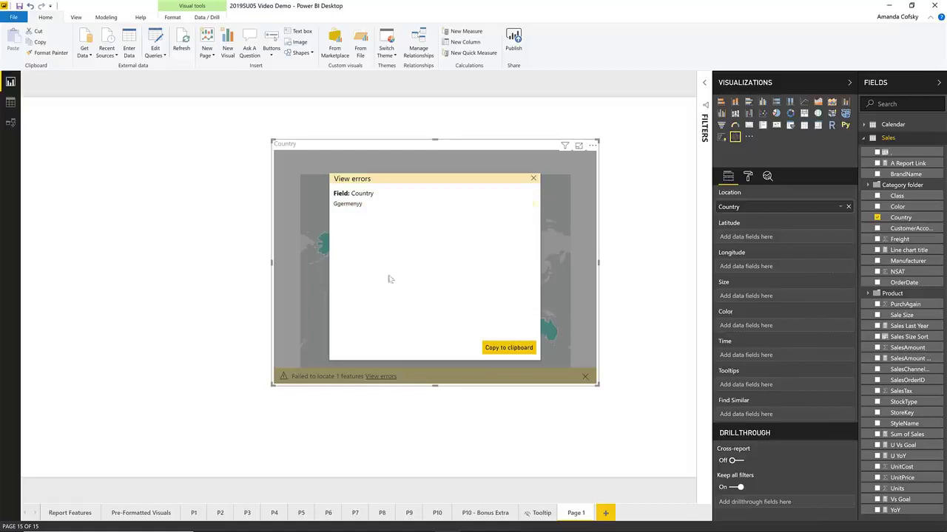
{"action": "left_click", "coordinate": [509, 349]}
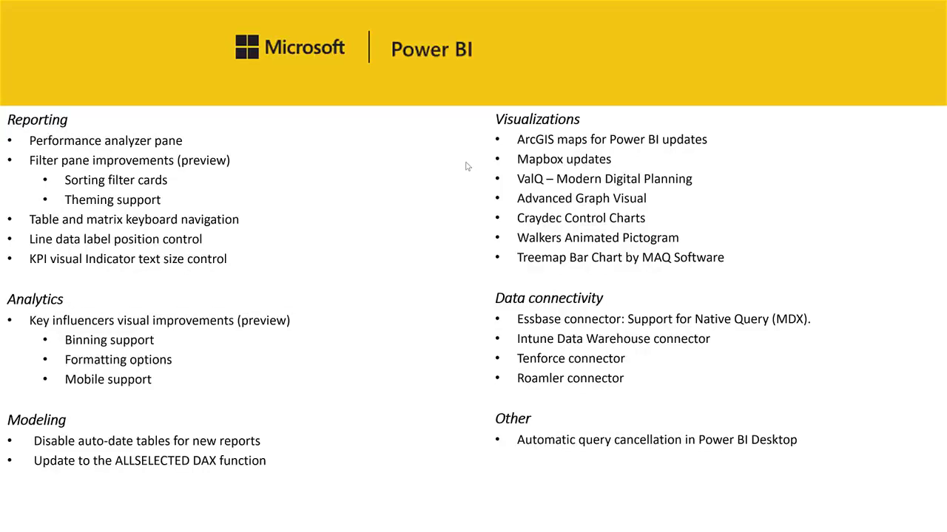
Step: Switch to the New Jersey broadband report in Power BI Desktop and set the Mapbox map's label position to Above data
{"action": "key", "text": "alt+Tab"}
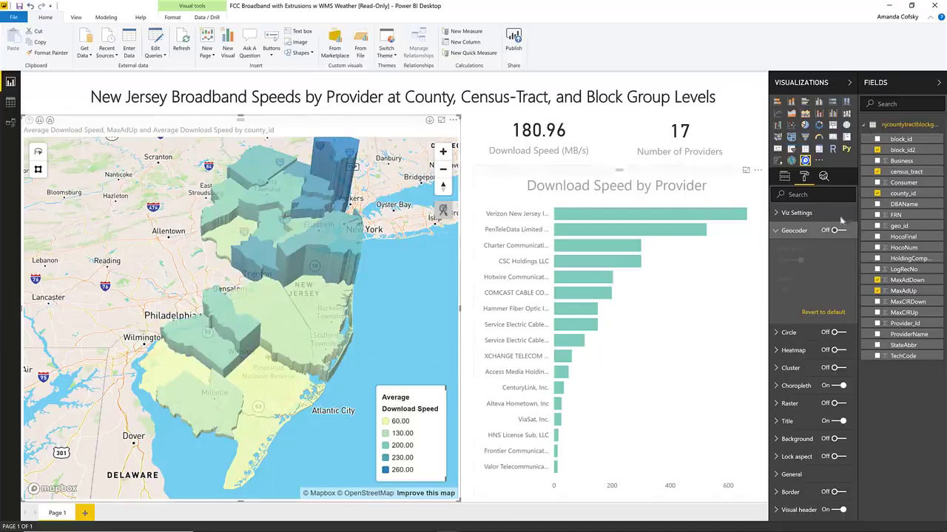
{"action": "left_click", "coordinate": [808, 238]}
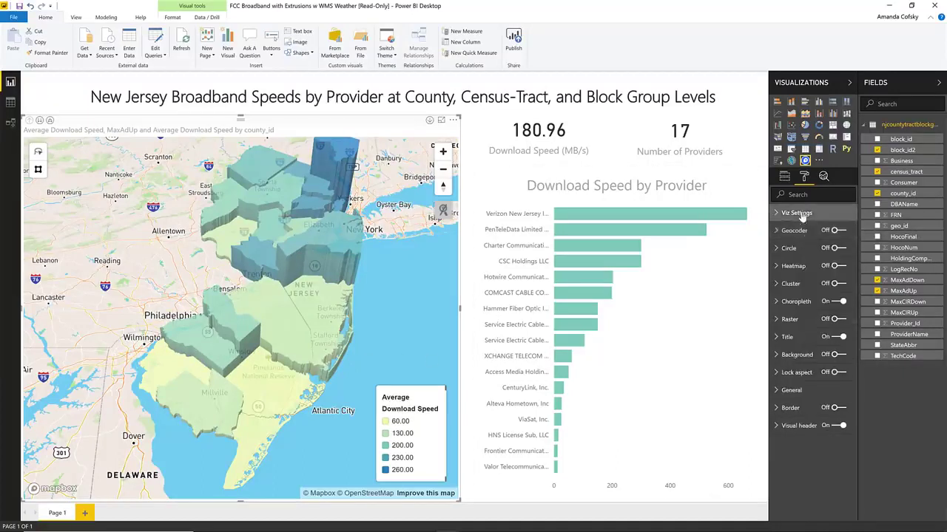
{"action": "left_click", "coordinate": [780, 213]}
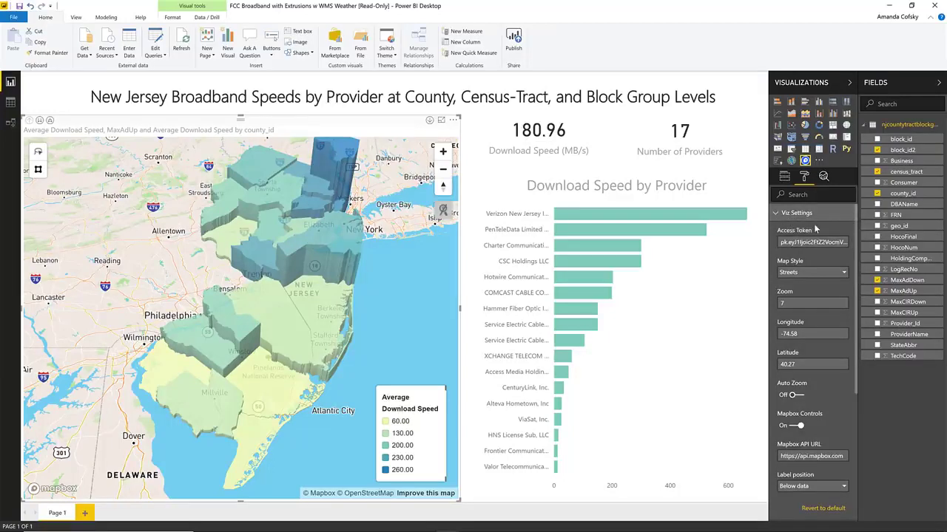
{"action": "scroll", "coordinate": [838, 410], "scroll_direction": "down", "scroll_amount": 1}
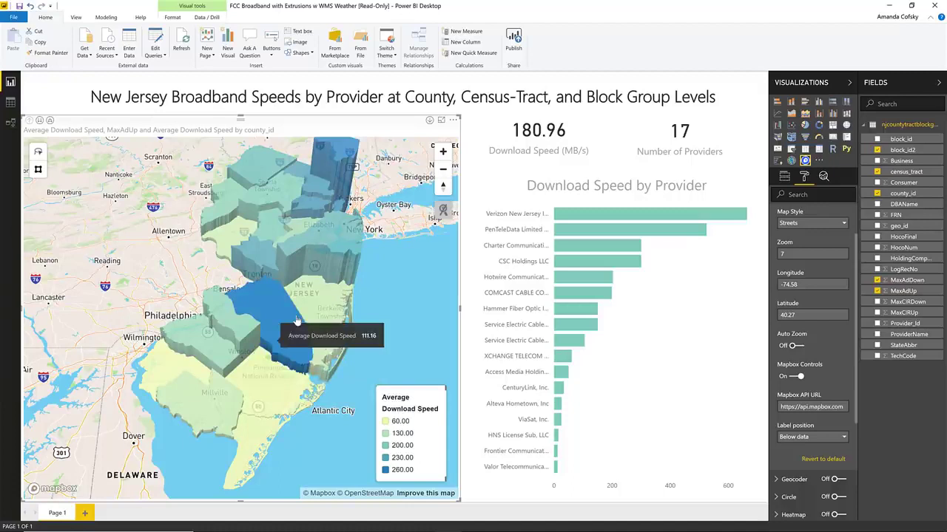
{"action": "left_click", "coordinate": [794, 438]}
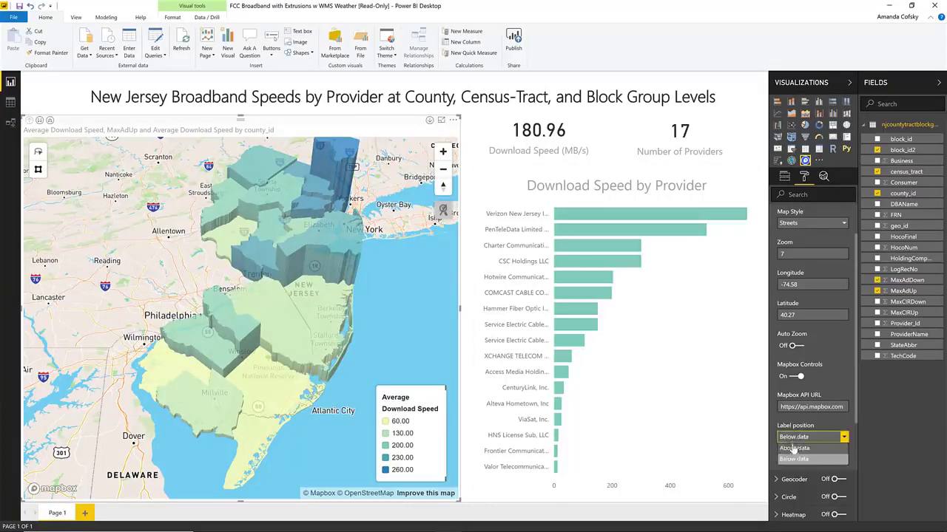
{"action": "left_click", "coordinate": [793, 449]}
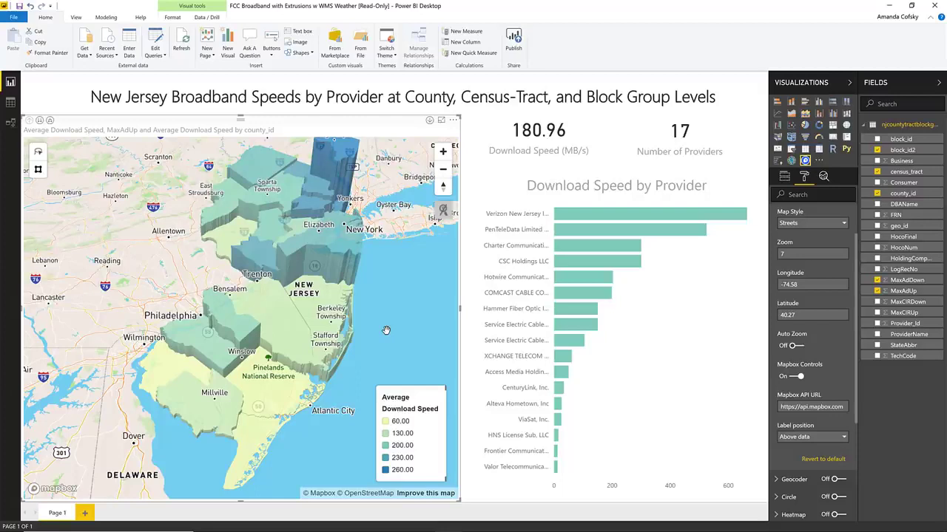
{"action": "scroll", "coordinate": [809, 260], "scroll_direction": "up", "scroll_amount": 2}
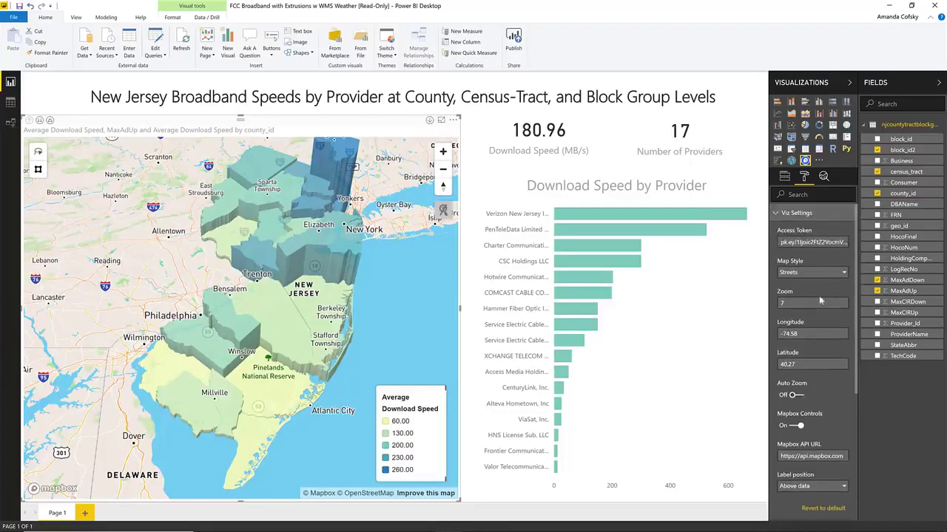
{"action": "left_click", "coordinate": [797, 213]}
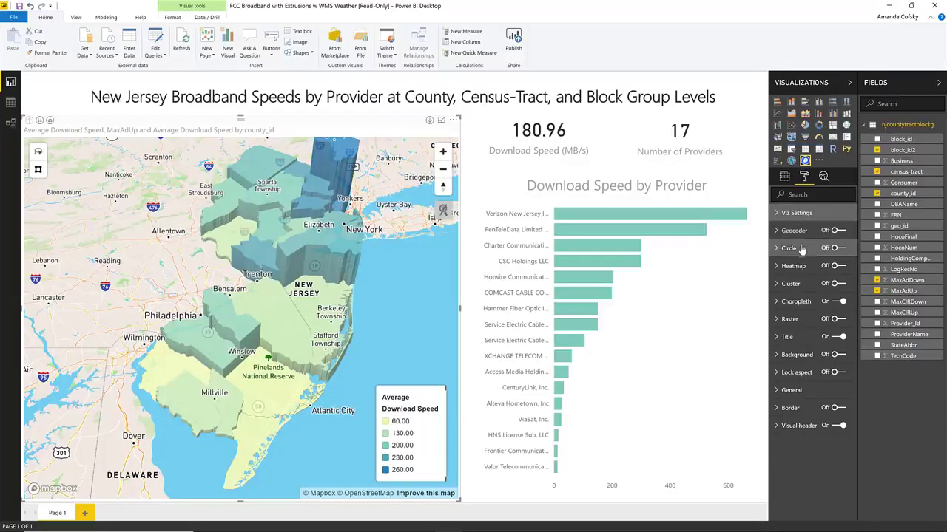
Step: Examine the Mapbox map's Choropleth settings, including the diverging colors, value range, zoom, outline and legend options
{"action": "left_click", "coordinate": [797, 302]}
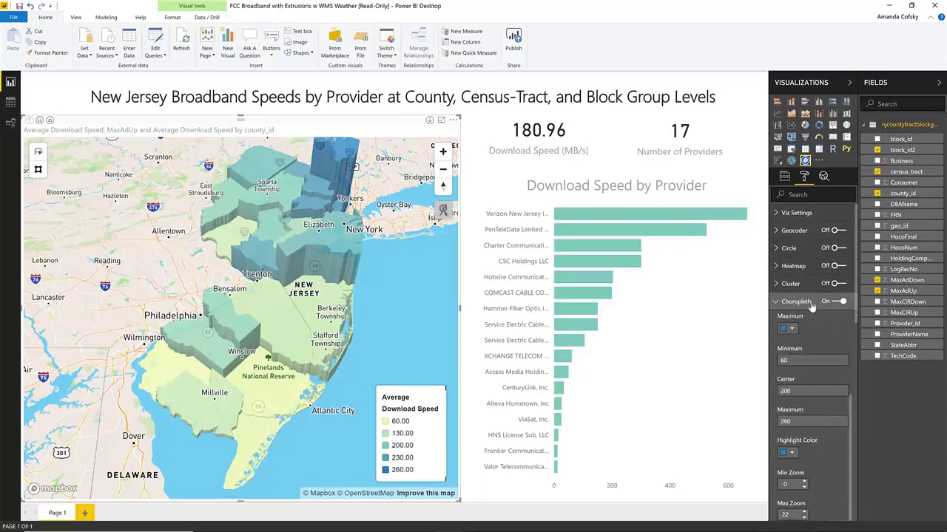
{"action": "scroll", "coordinate": [810, 355], "scroll_direction": "down", "scroll_amount": 5}
{"action": "scroll", "coordinate": [806, 360], "scroll_direction": "down", "scroll_amount": 8}
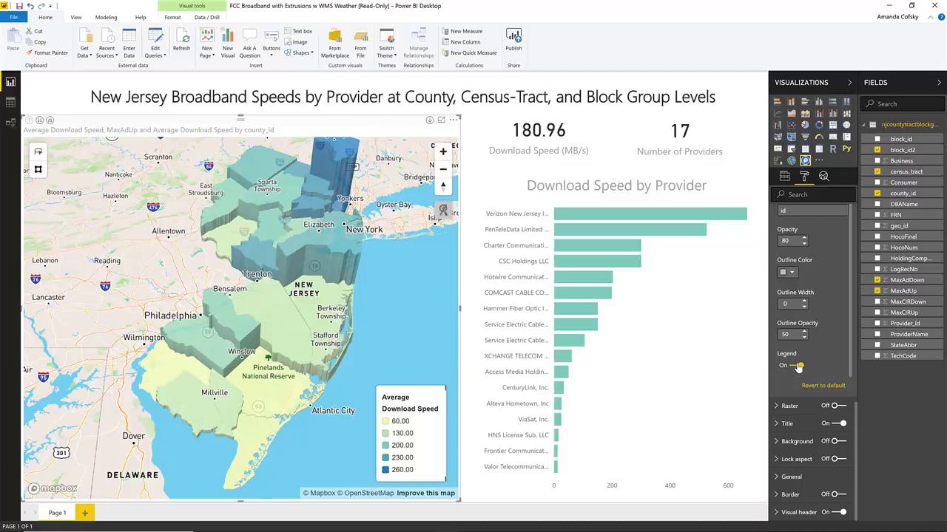
{"action": "scroll", "coordinate": [806, 347], "scroll_direction": "up", "scroll_amount": 3}
{"action": "scroll", "coordinate": [829, 264], "scroll_direction": "up", "scroll_amount": 10}
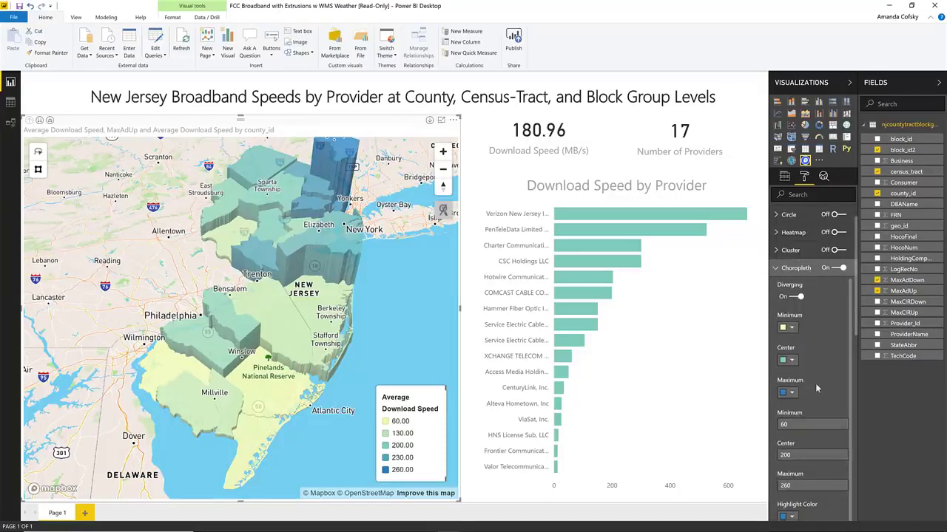
{"action": "scroll", "coordinate": [815, 383], "scroll_direction": "down", "scroll_amount": 1}
{"action": "scroll", "coordinate": [816, 332], "scroll_direction": "down", "scroll_amount": 2}
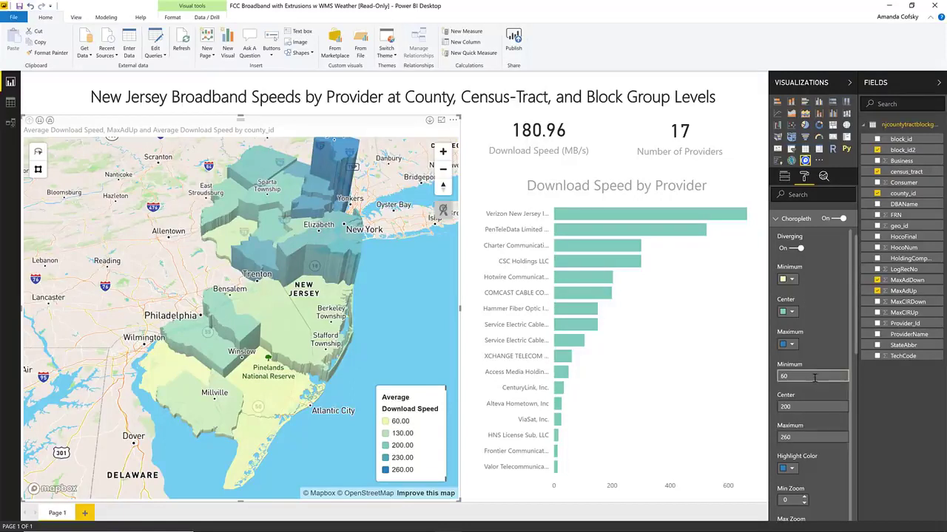
{"action": "left_click", "coordinate": [787, 220]}
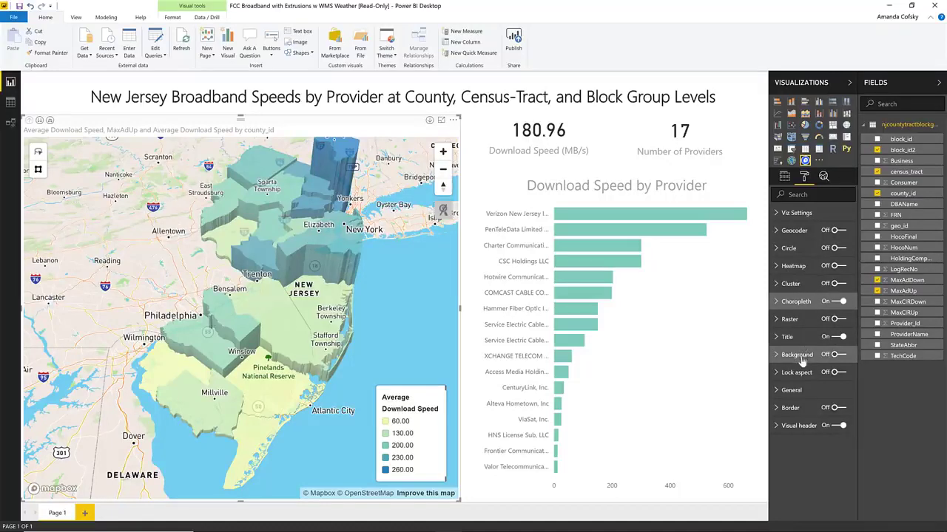
Step: Turn on the Mapbox map's Raster layer and show its settings
{"action": "left_click", "coordinate": [820, 322]}
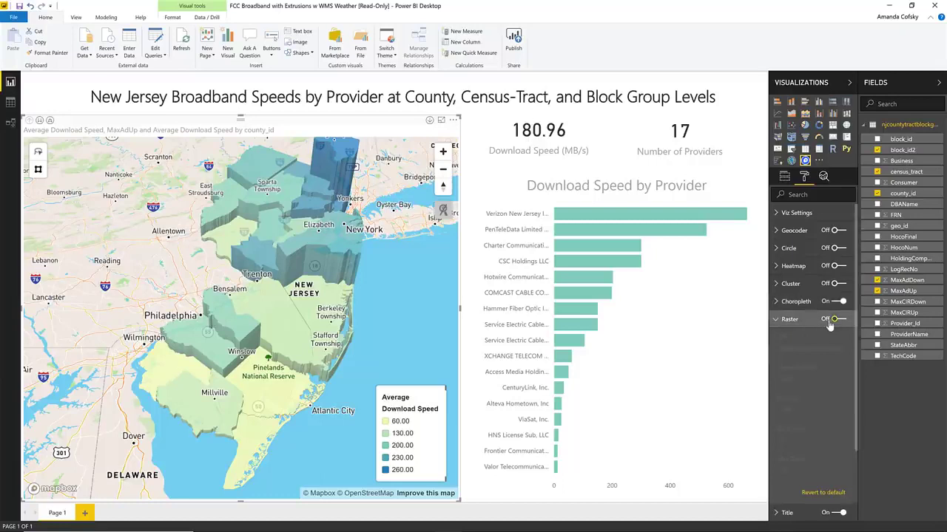
{"action": "left_click", "coordinate": [833, 323]}
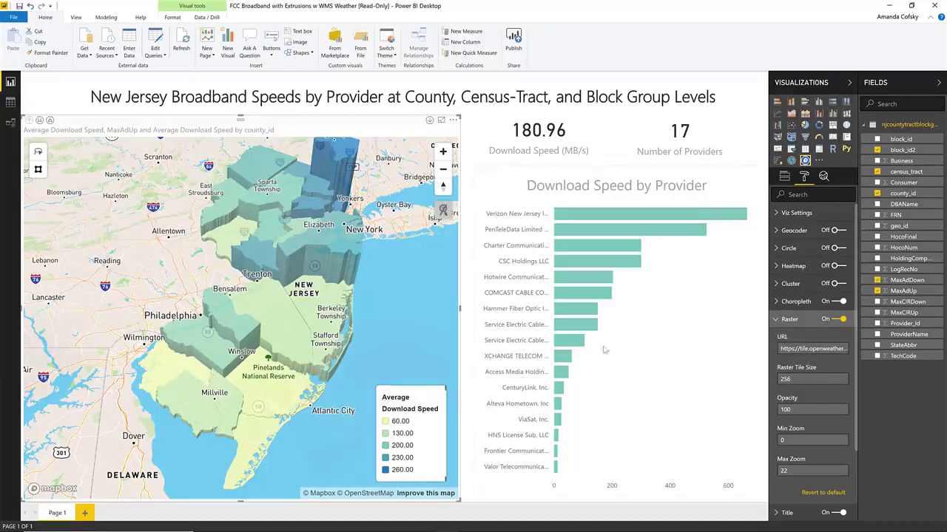
Step: Zoom out and reposition the Mapbox map to view the weather raster overlay around New Jersey and Virginia
{"action": "scroll", "coordinate": [337, 329], "scroll_direction": "down", "scroll_amount": 3}
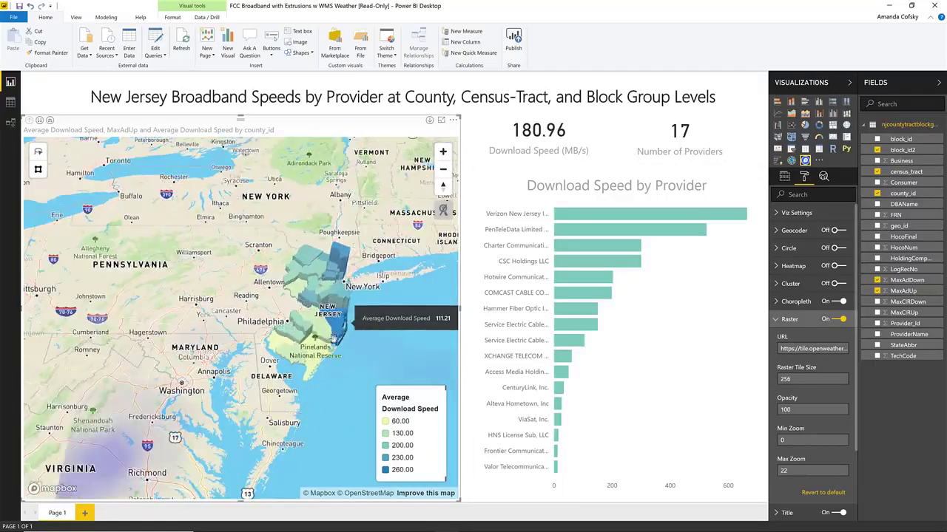
{"action": "left_click_drag", "start_coordinate": [201, 364], "coordinate": [230, 285]}
{"action": "scroll", "coordinate": [230, 377], "scroll_direction": "down", "scroll_amount": 2}
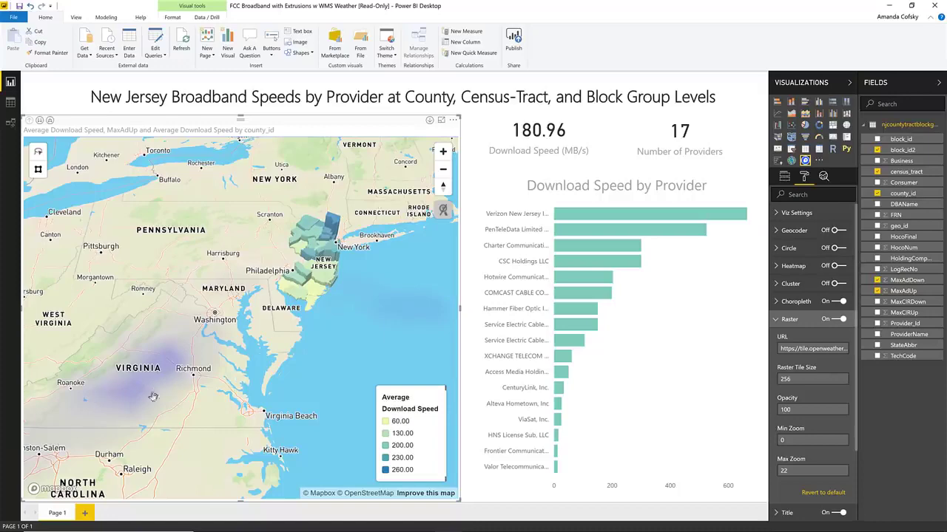
{"action": "left_click_drag", "start_coordinate": [233, 383], "coordinate": [286, 345]}
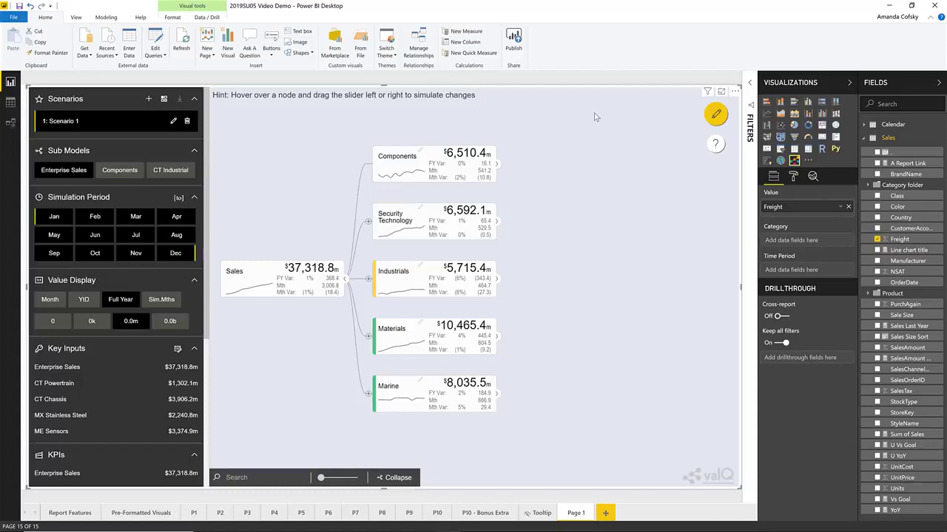
Step: Expand the Components node of the ValQ sales tree to view its child nodes and collapse it again
{"action": "mouse_move", "coordinate": [479, 218]}
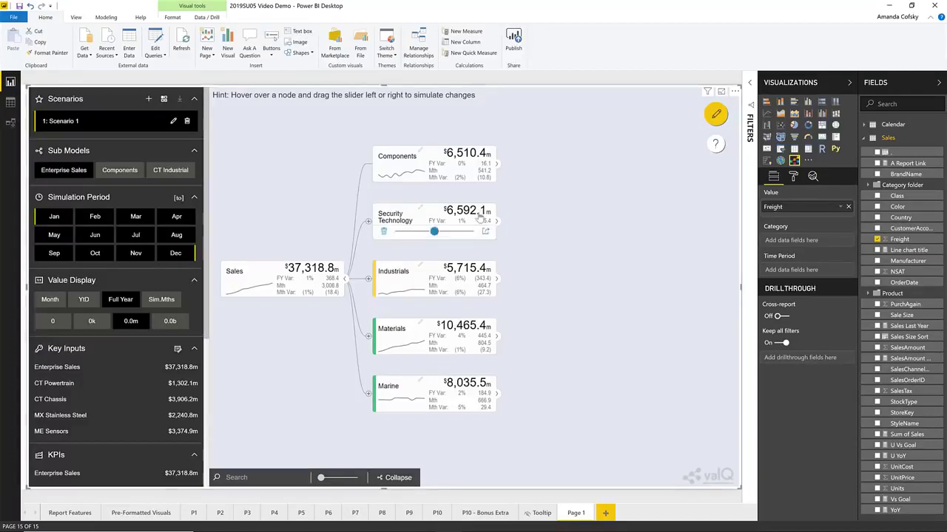
{"action": "left_click", "coordinate": [497, 166]}
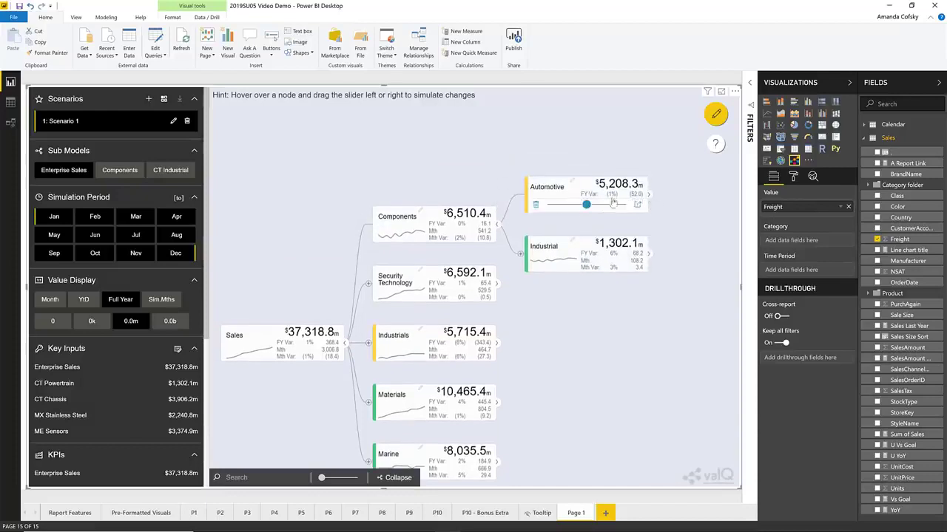
{"action": "left_click", "coordinate": [498, 223]}
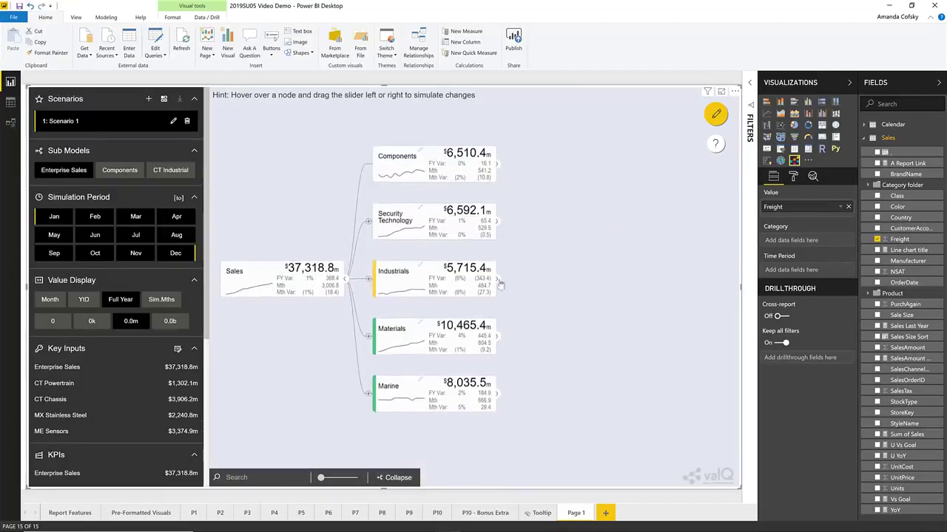
Step: Expand the Materials node and its Core Materials child in the sales tree
{"action": "left_click", "coordinate": [497, 337]}
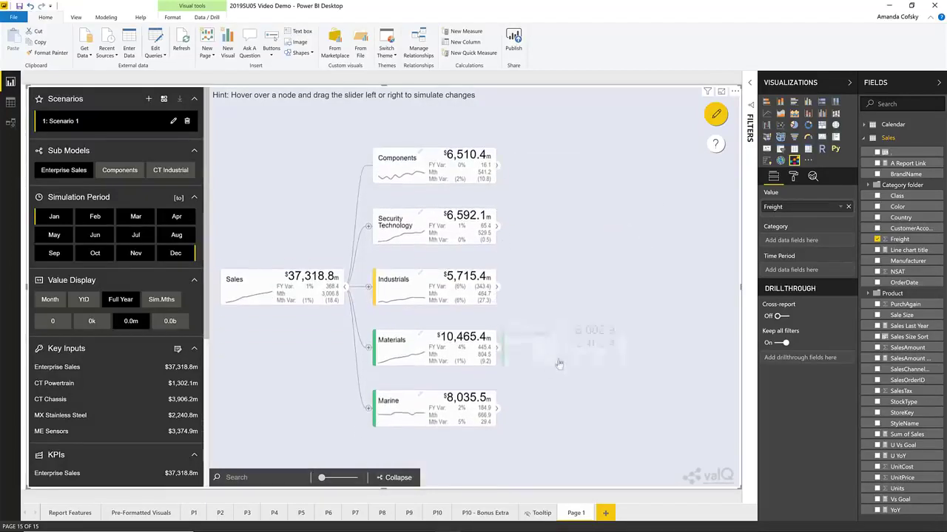
{"action": "left_click", "coordinate": [649, 372]}
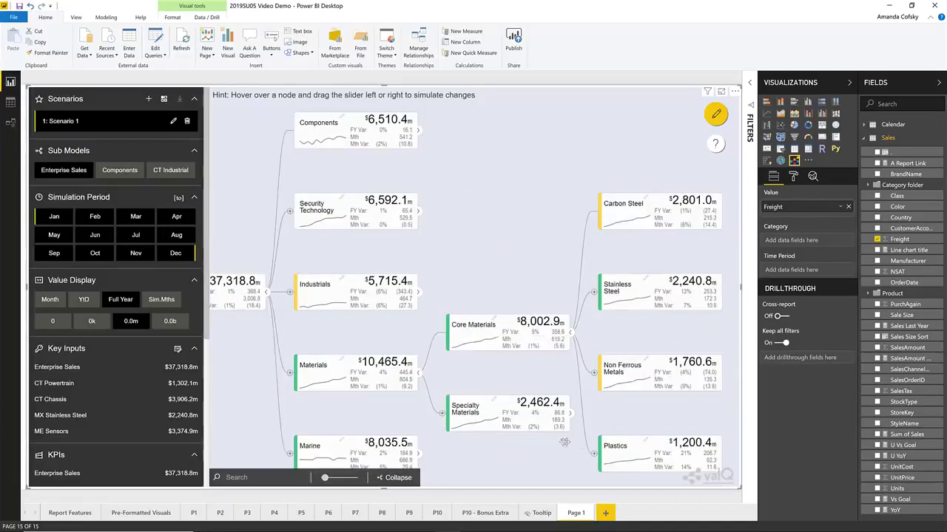
{"action": "left_click_drag", "start_coordinate": [526, 449], "coordinate": [422, 454]}
Step: Simulate a 16% decrease of the Carbon Steel node to about $2,360.4m and view its impact on the parent nodes
{"action": "mouse_move", "coordinate": [542, 230]}
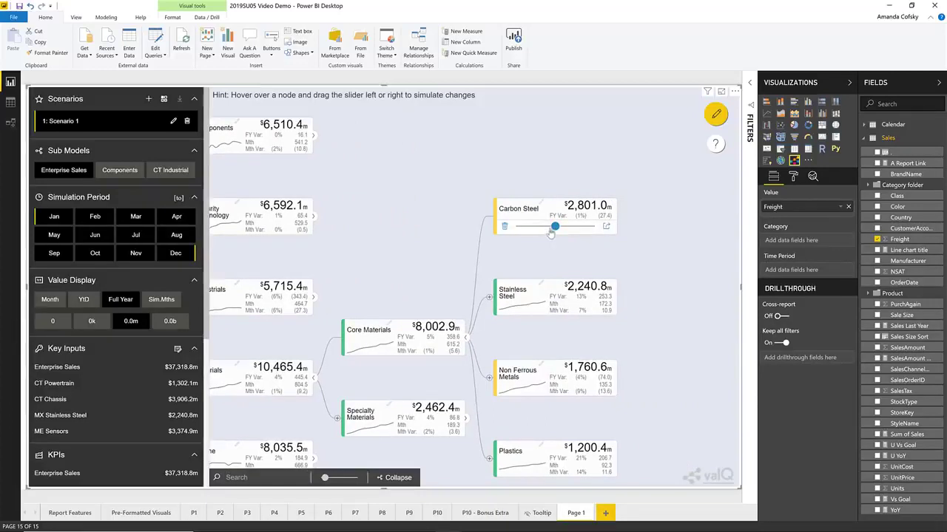
{"action": "left_click_drag", "start_coordinate": [555, 229], "coordinate": [549, 251]}
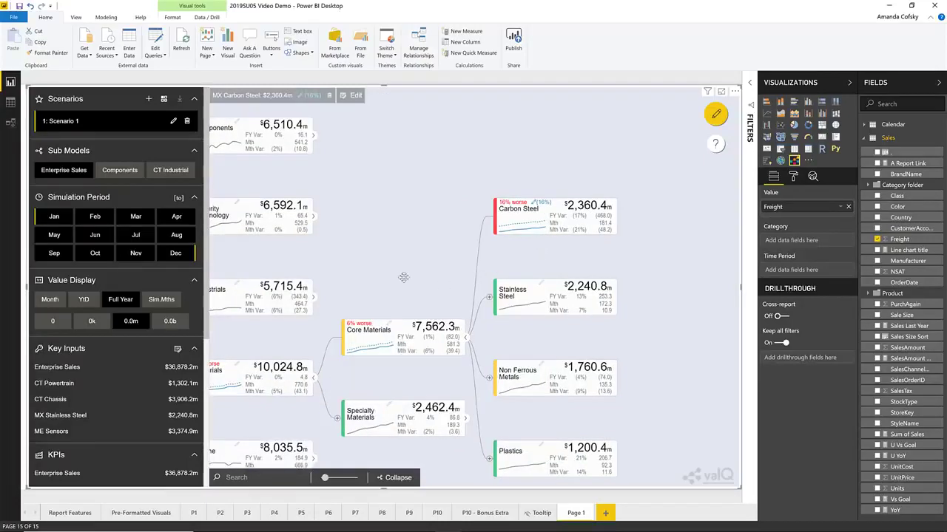
{"action": "left_click_drag", "start_coordinate": [399, 277], "coordinate": [465, 223]}
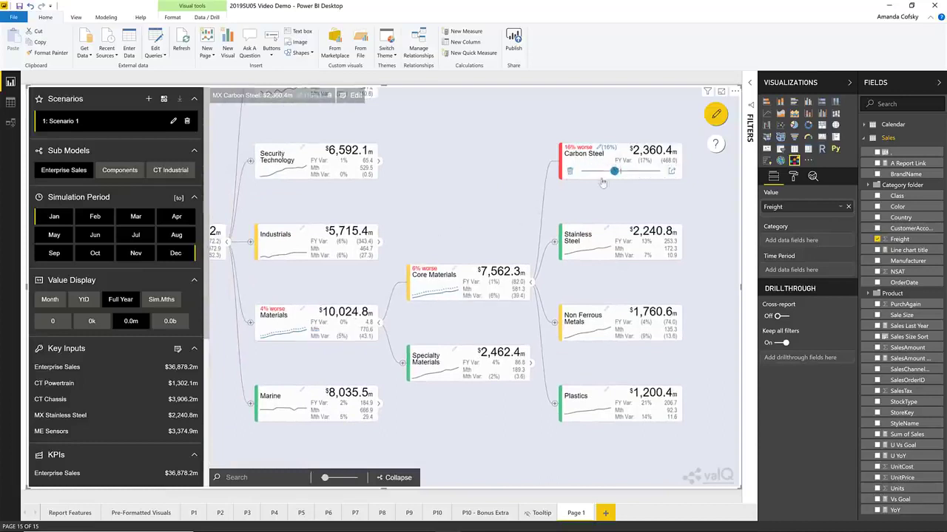
{"action": "left_click_drag", "start_coordinate": [399, 285], "coordinate": [518, 284]}
Step: Simulate a 9% increase of the Plastics node to about $1,303.4m and view its impact on the tree
{"action": "left_click_drag", "start_coordinate": [460, 292], "coordinate": [311, 329]}
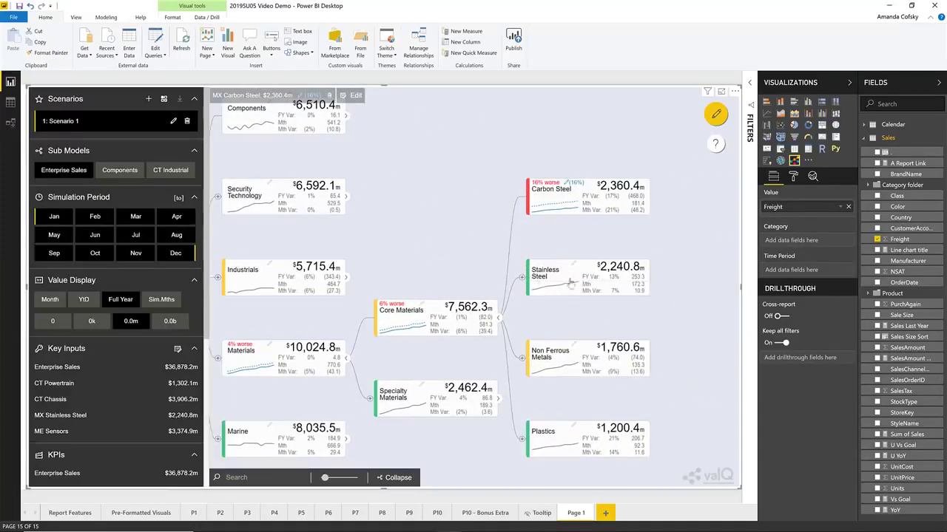
{"action": "mouse_move", "coordinate": [576, 375]}
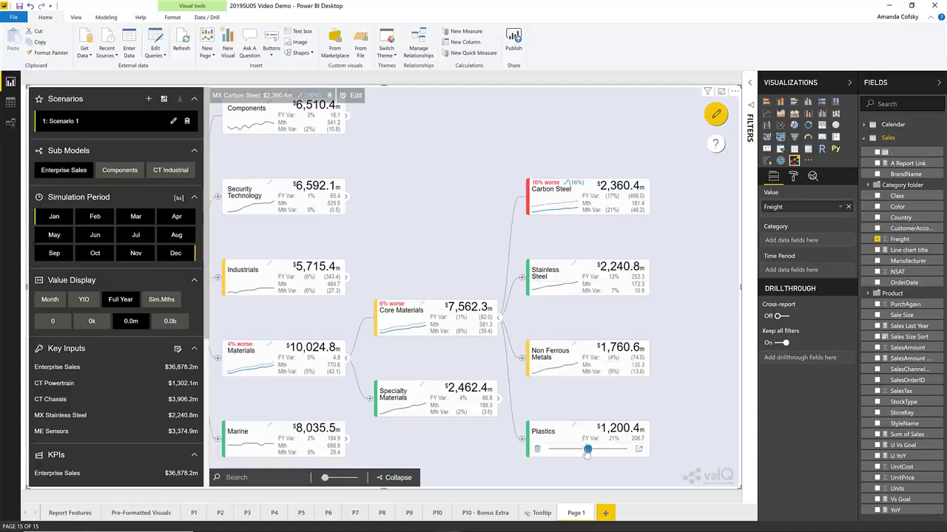
{"action": "left_click_drag", "start_coordinate": [587, 450], "coordinate": [590, 454]}
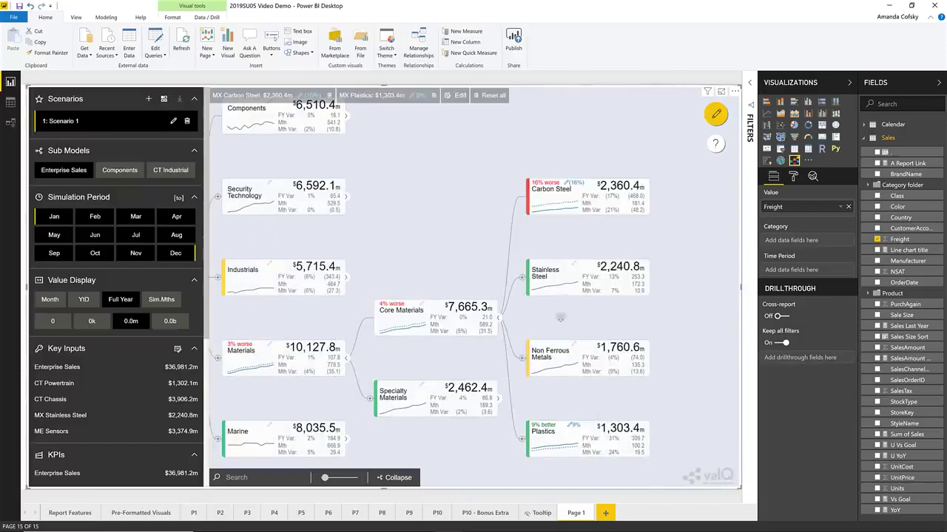
{"action": "mouse_move", "coordinate": [241, 378]}
{"action": "left_click_drag", "start_coordinate": [389, 277], "coordinate": [371, 319]}
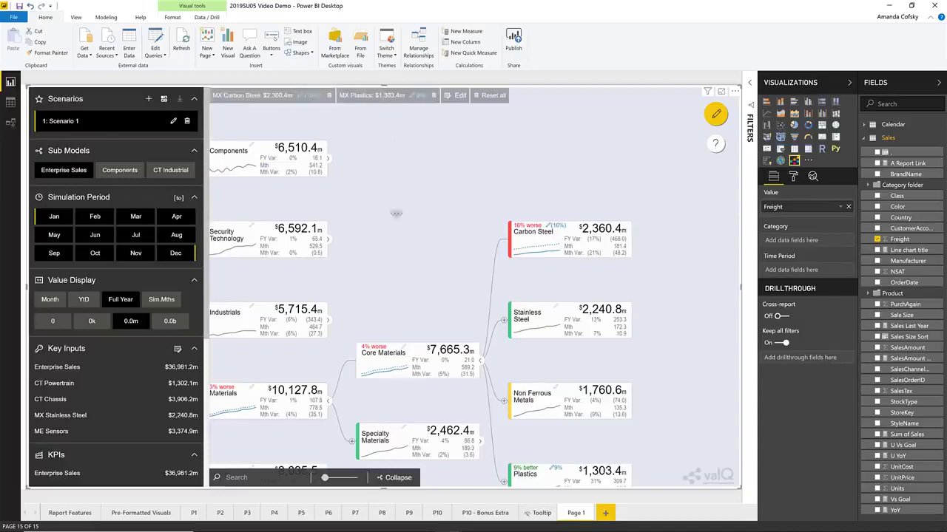
Step: Examine the detail views of the Core Materials and Carbon Steel nodes, including trend and simulated impact breakdown, closing each one
{"action": "scroll", "coordinate": [396, 214], "scroll_direction": "down", "scroll_amount": 2}
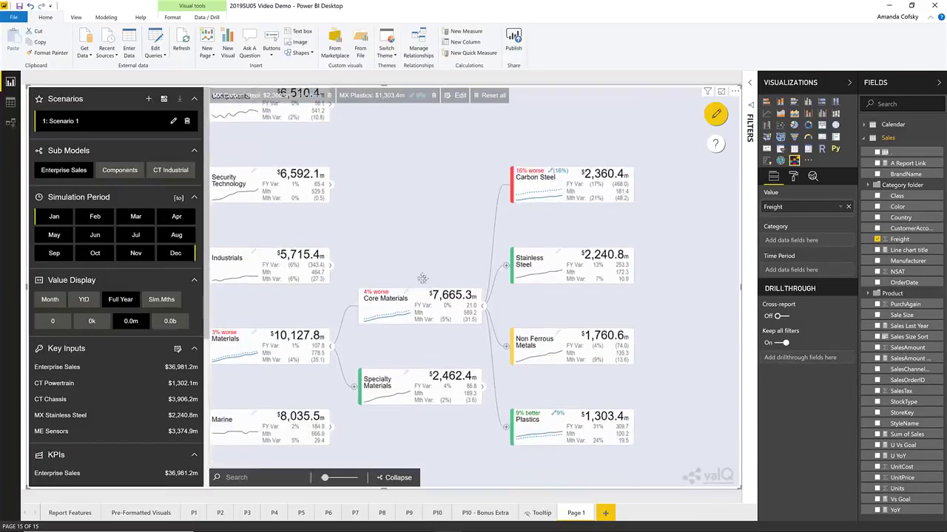
{"action": "mouse_move", "coordinate": [422, 297]}
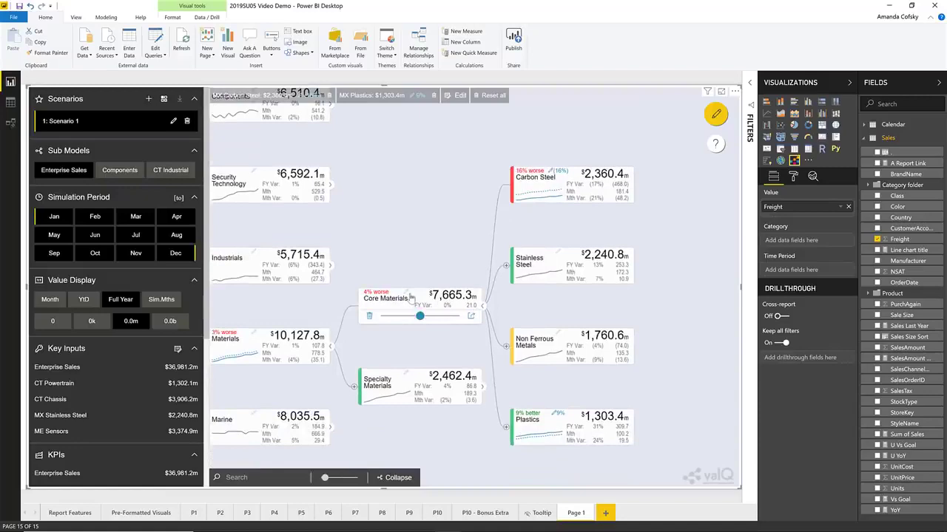
{"action": "left_click", "coordinate": [411, 297]}
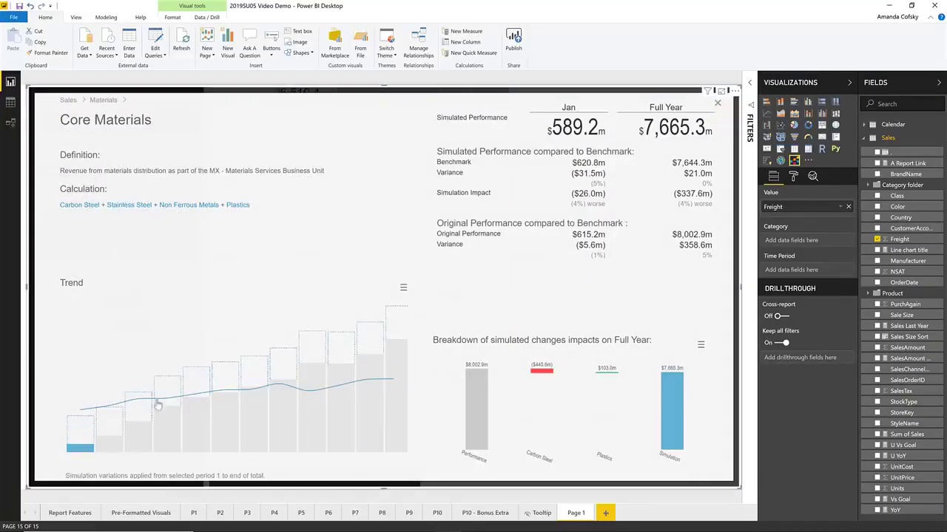
{"action": "mouse_move", "coordinate": [147, 434]}
{"action": "mouse_move", "coordinate": [488, 408]}
{"action": "left_click", "coordinate": [718, 104]}
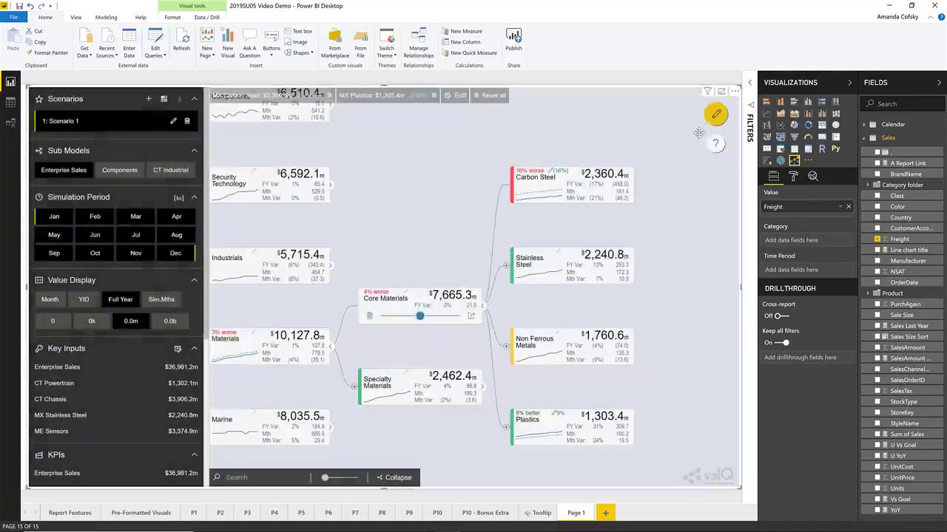
{"action": "left_click", "coordinate": [591, 183]}
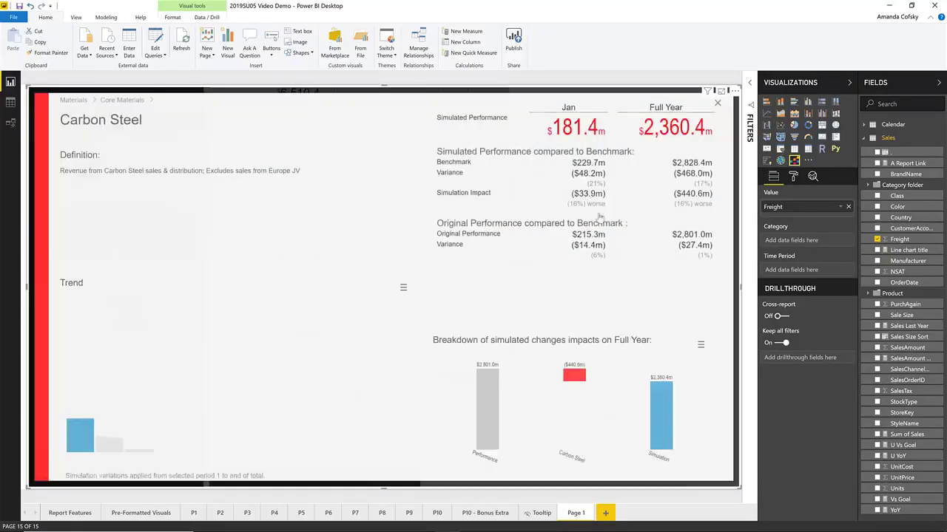
{"action": "left_click", "coordinate": [718, 103]}
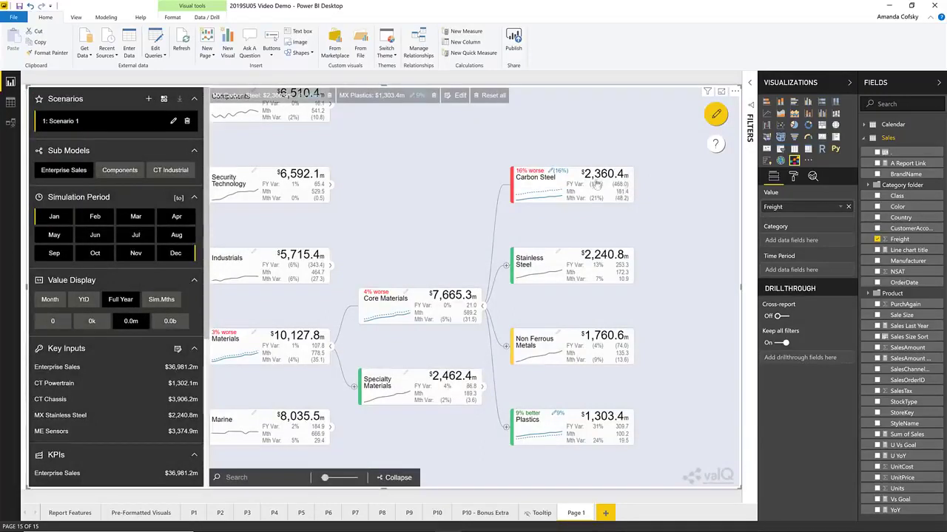
Step: Show Carbon Steel's monthly simulation values and their input table, open the Feb value for editing, and close the table
{"action": "left_click_drag", "start_coordinate": [648, 223], "coordinate": [650, 194]}
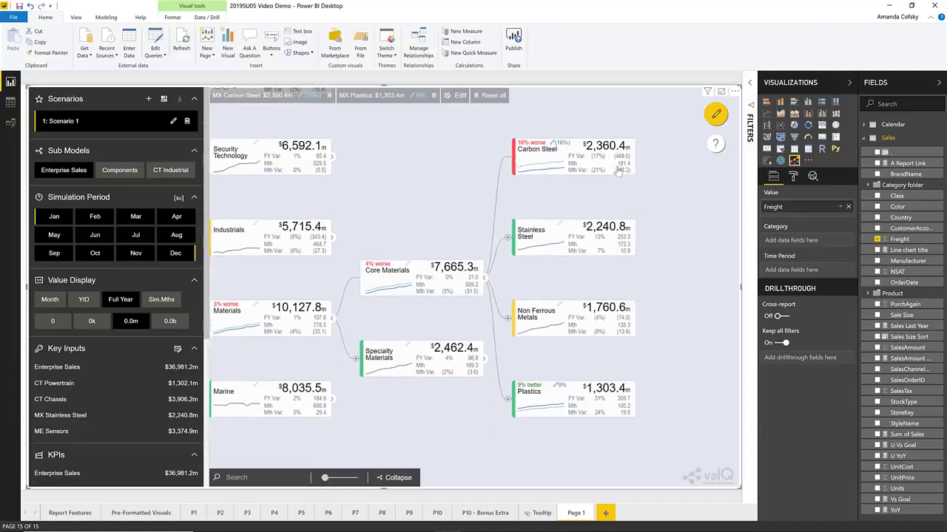
{"action": "mouse_move", "coordinate": [630, 176]}
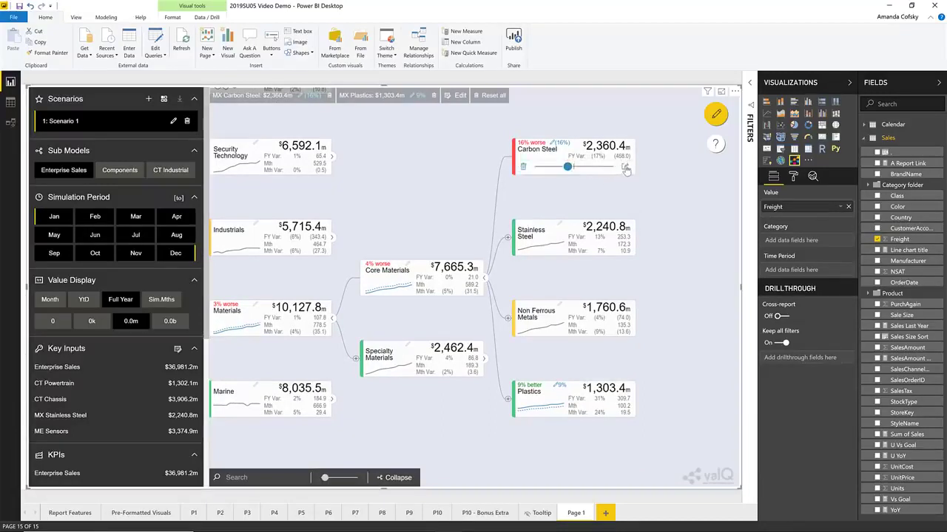
{"action": "left_click", "coordinate": [626, 169]}
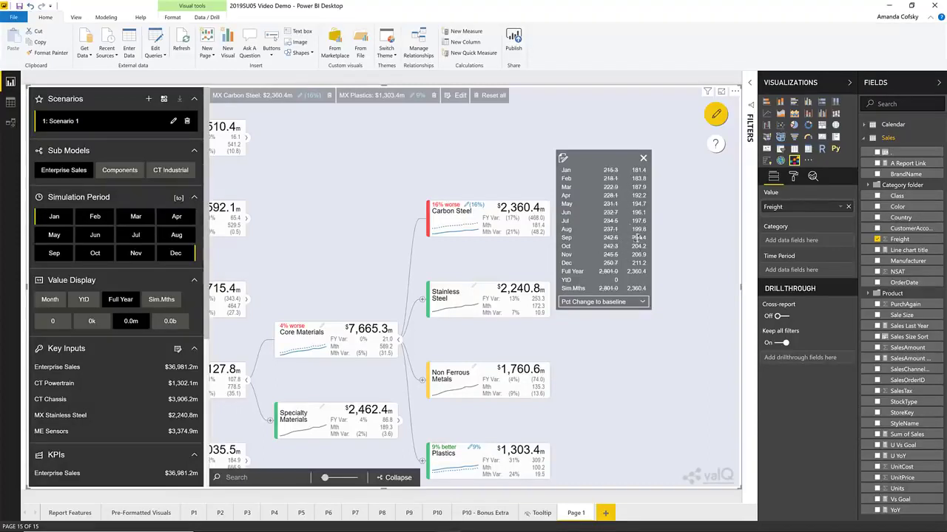
{"action": "left_click", "coordinate": [563, 160]}
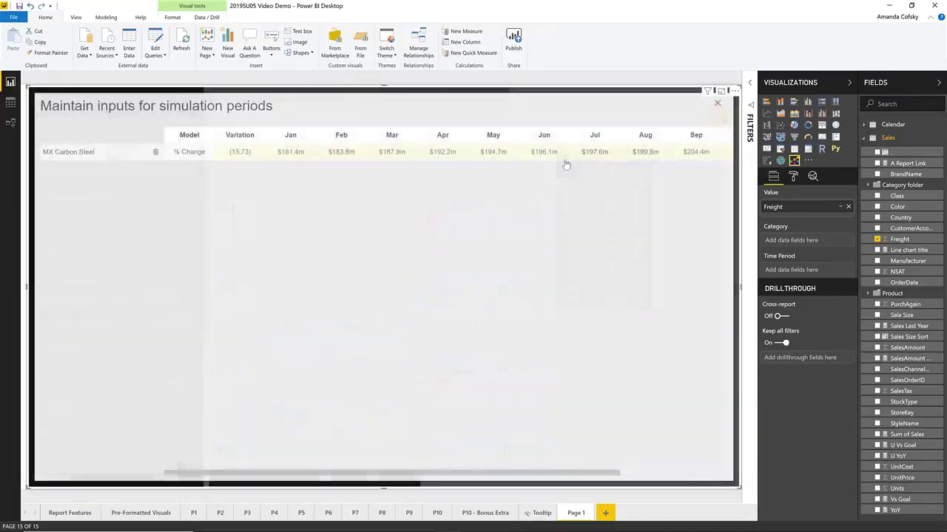
{"action": "left_click", "coordinate": [338, 152]}
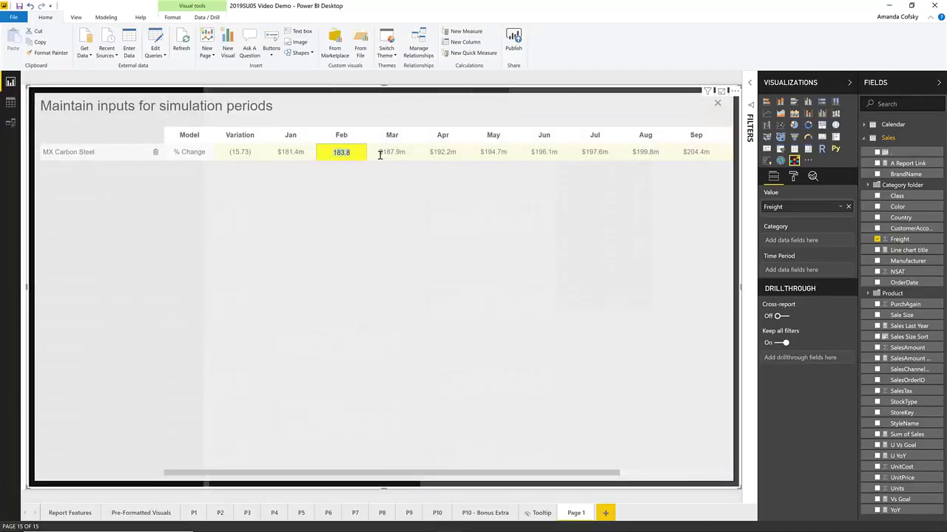
{"action": "left_click", "coordinate": [718, 104]}
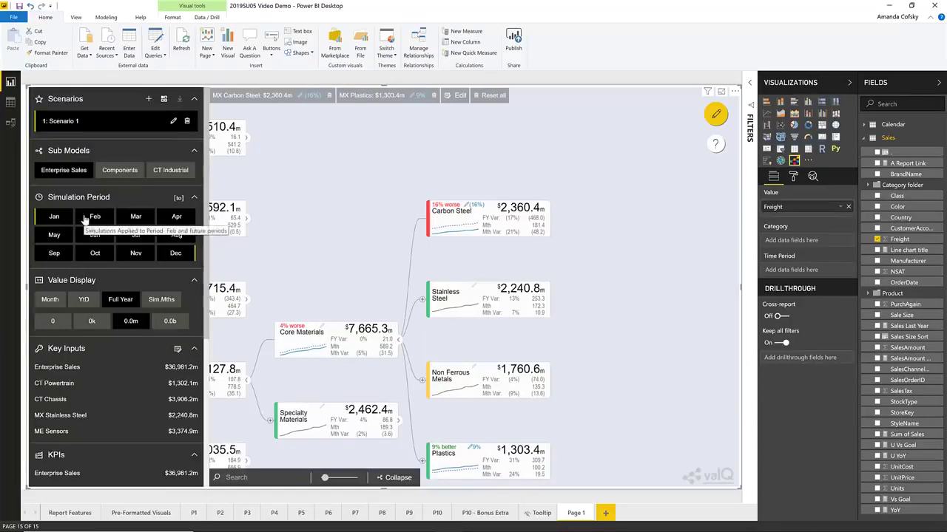
Step: View the Components and CT Industrial sub models and return to the Enterprise Sales model
{"action": "left_click", "coordinate": [113, 173]}
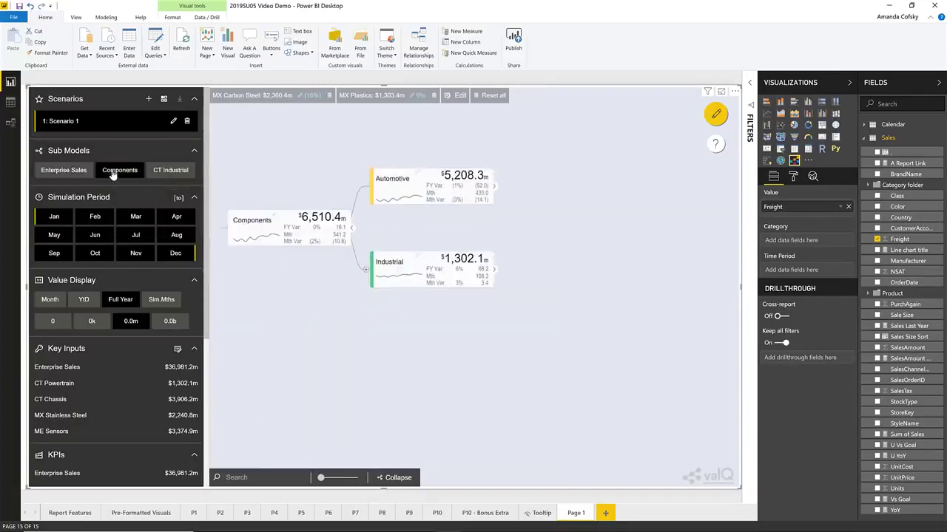
{"action": "left_click", "coordinate": [158, 172]}
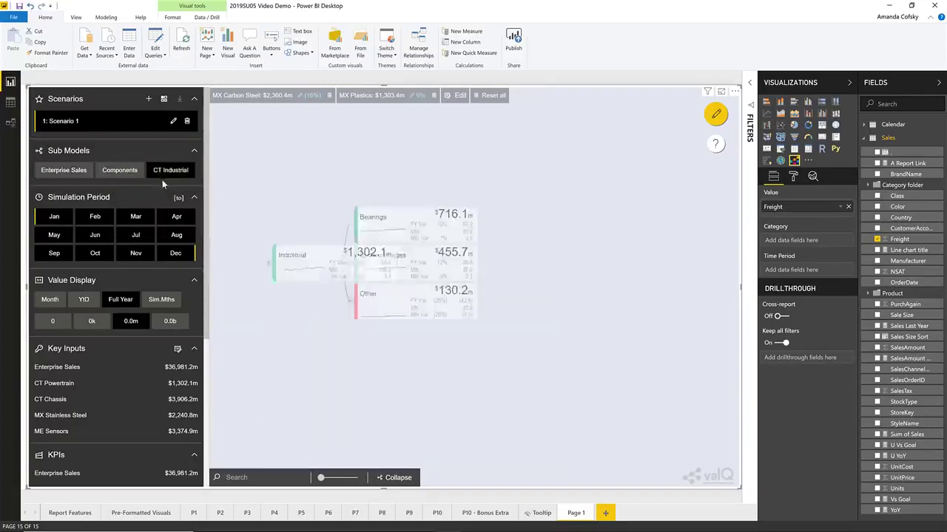
{"action": "left_click", "coordinate": [79, 178]}
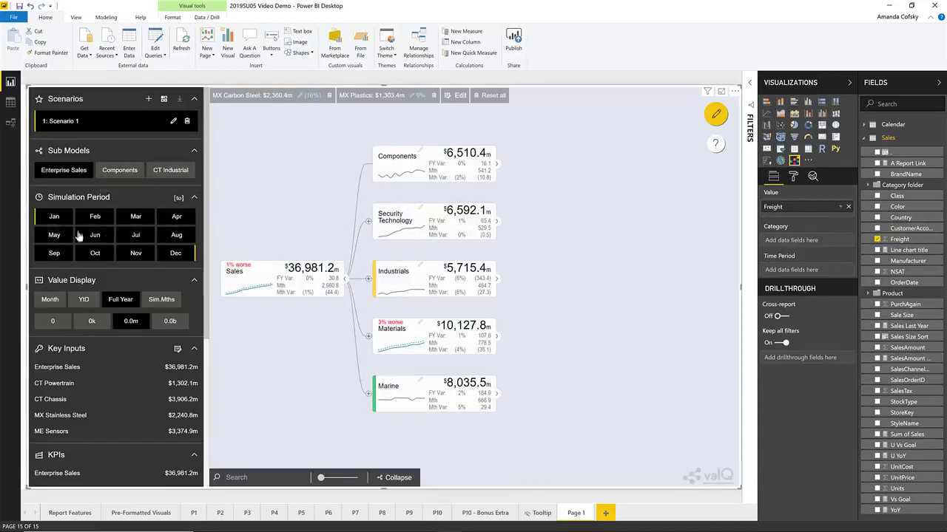
Step: Look through the key inputs, KPIs and constraints, and preview the tree in Minimal view mode before returning to Standard
{"action": "scroll", "coordinate": [139, 264], "scroll_direction": "down", "scroll_amount": 3}
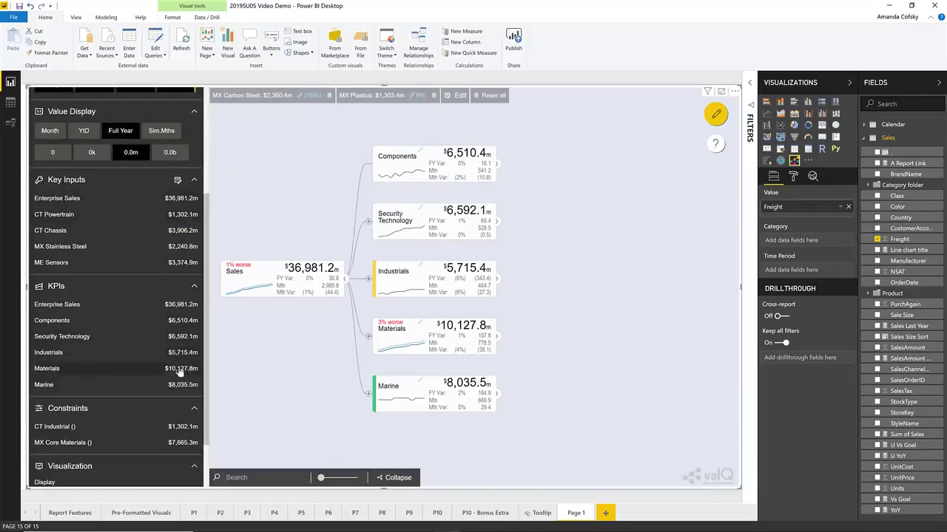
{"action": "scroll", "coordinate": [185, 336], "scroll_direction": "down", "scroll_amount": 1}
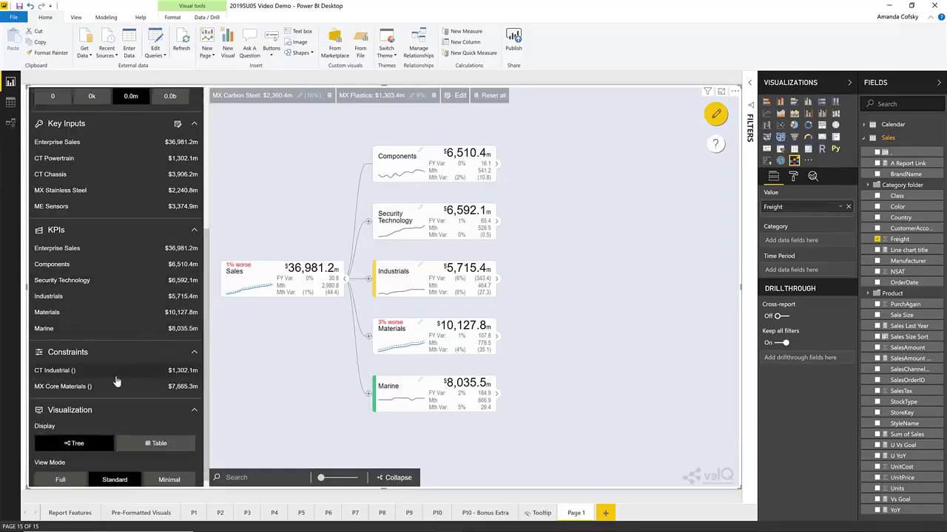
{"action": "scroll", "coordinate": [116, 381], "scroll_direction": "down", "scroll_amount": 1}
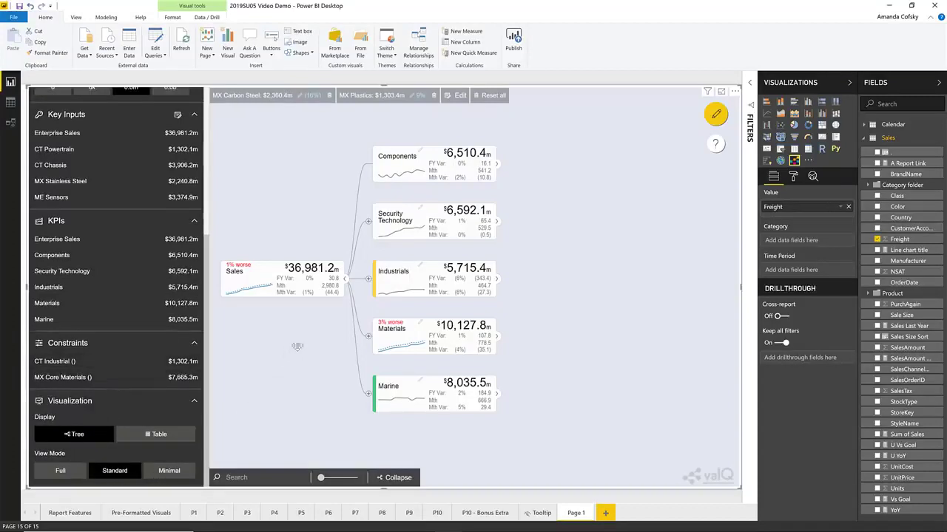
{"action": "left_click", "coordinate": [169, 471]}
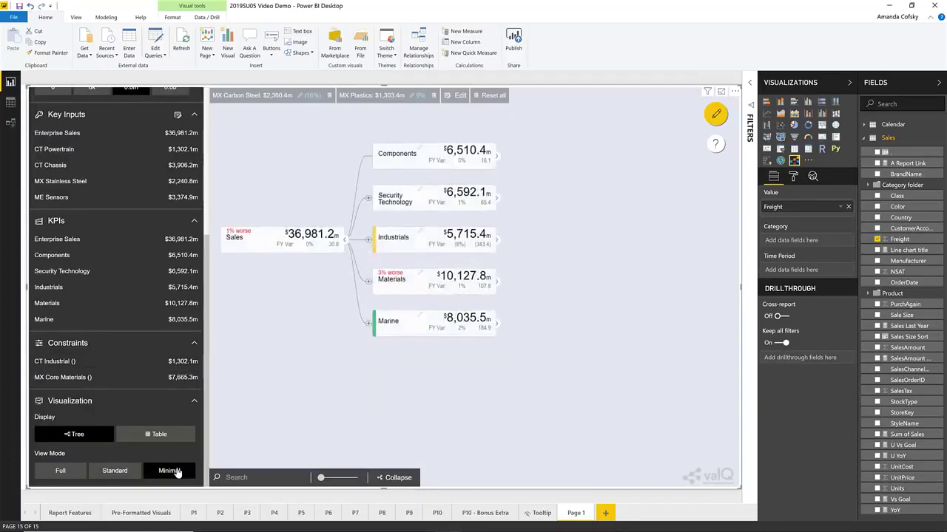
{"action": "left_click", "coordinate": [138, 473]}
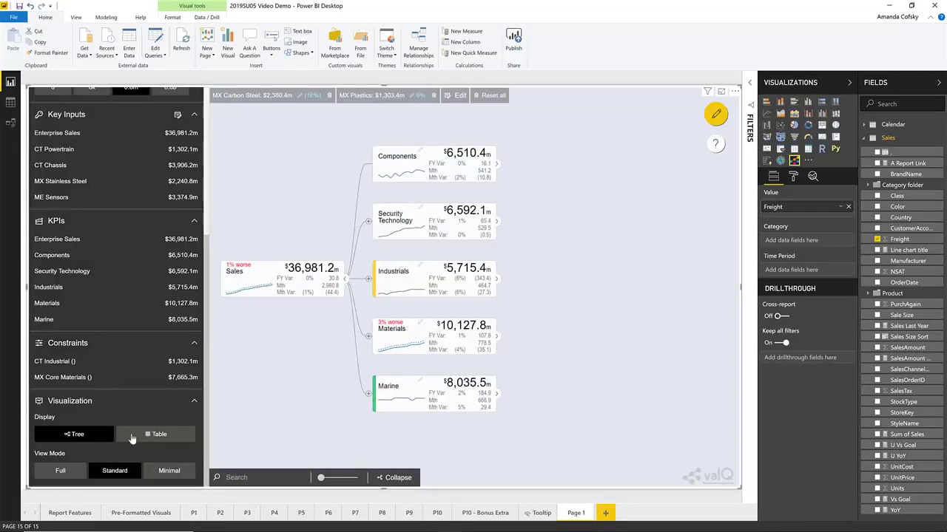
Step: View the Sales model as a table, expanding and collapsing the Components row, and return to the tree display
{"action": "left_click", "coordinate": [151, 434]}
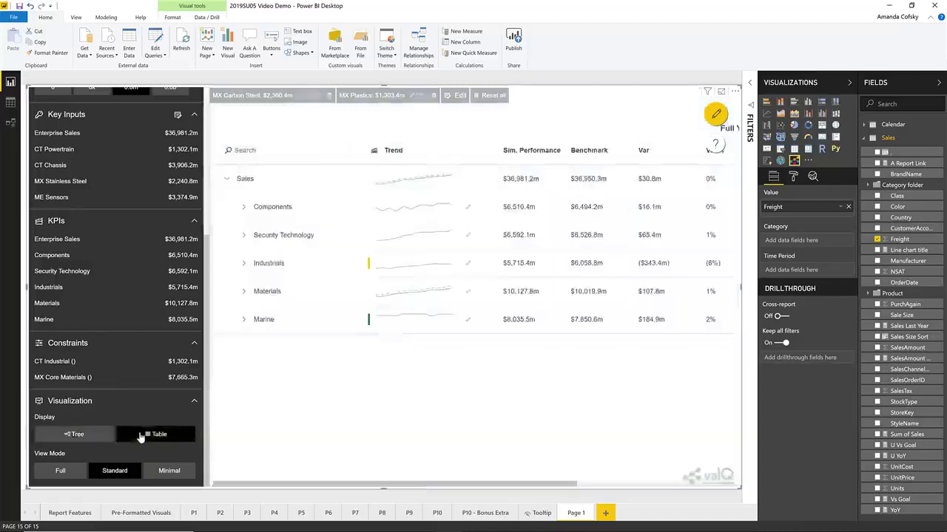
{"action": "left_click", "coordinate": [246, 208]}
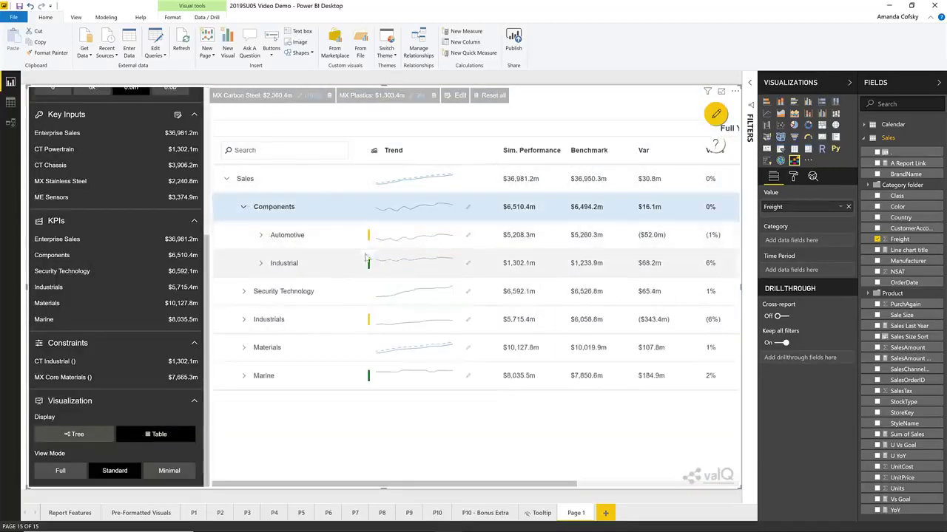
{"action": "mouse_move", "coordinate": [377, 237]}
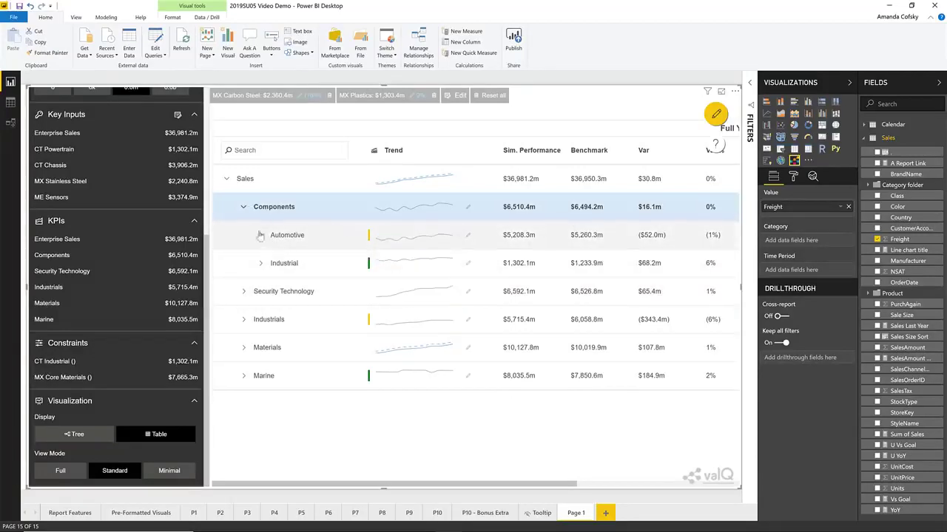
{"action": "left_click", "coordinate": [243, 207]}
{"action": "scroll", "coordinate": [176, 298], "scroll_direction": "up", "scroll_amount": 1}
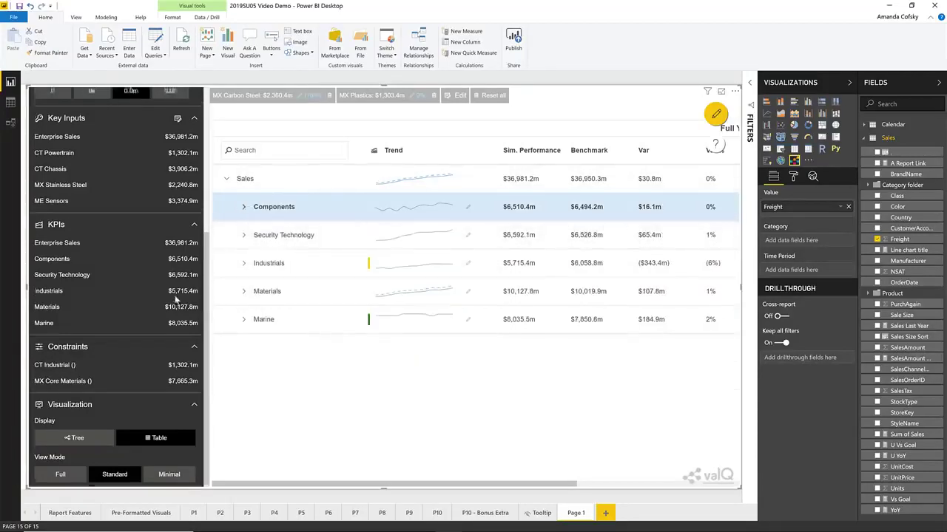
{"action": "scroll", "coordinate": [175, 298], "scroll_direction": "up", "scroll_amount": 3}
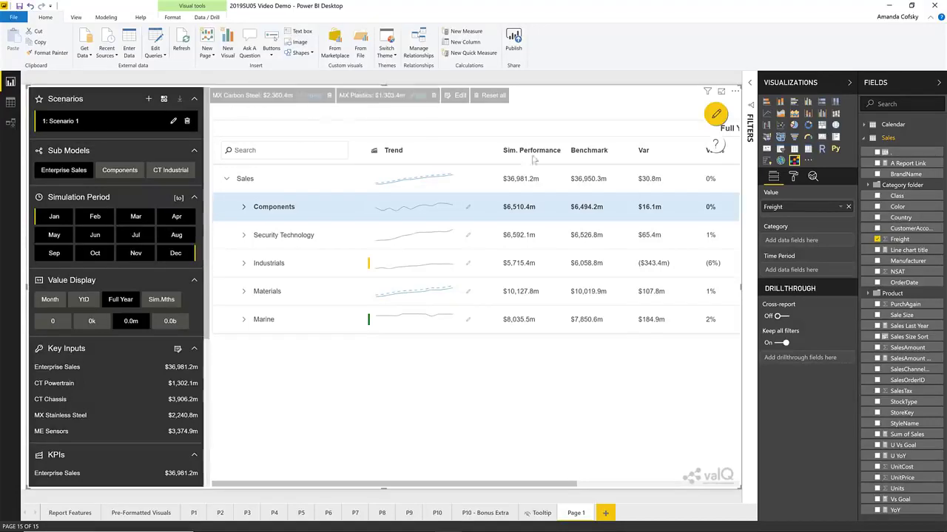
{"action": "scroll", "coordinate": [124, 387], "scroll_direction": "down", "scroll_amount": 3}
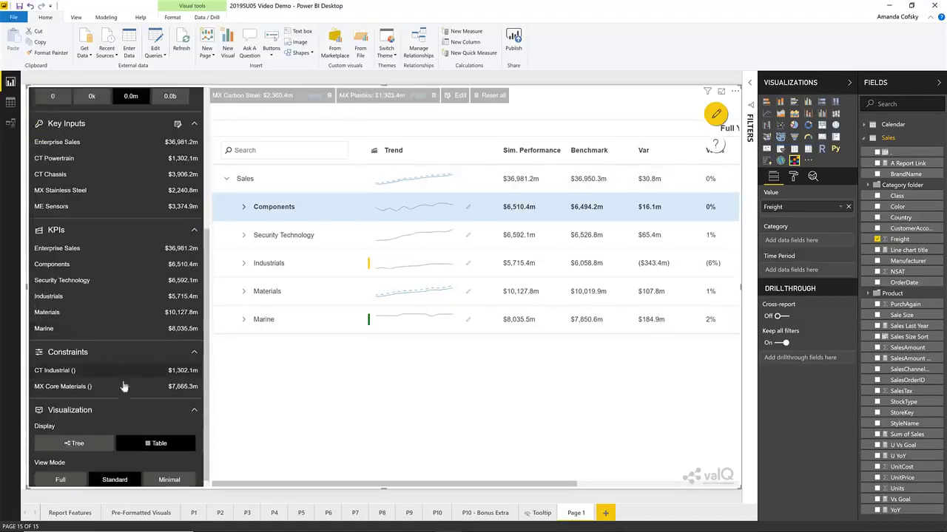
{"action": "left_click", "coordinate": [94, 442]}
Step: Add a second scenario and remove the MX Plastics change from it
{"action": "scroll", "coordinate": [154, 237], "scroll_direction": "up", "scroll_amount": 5}
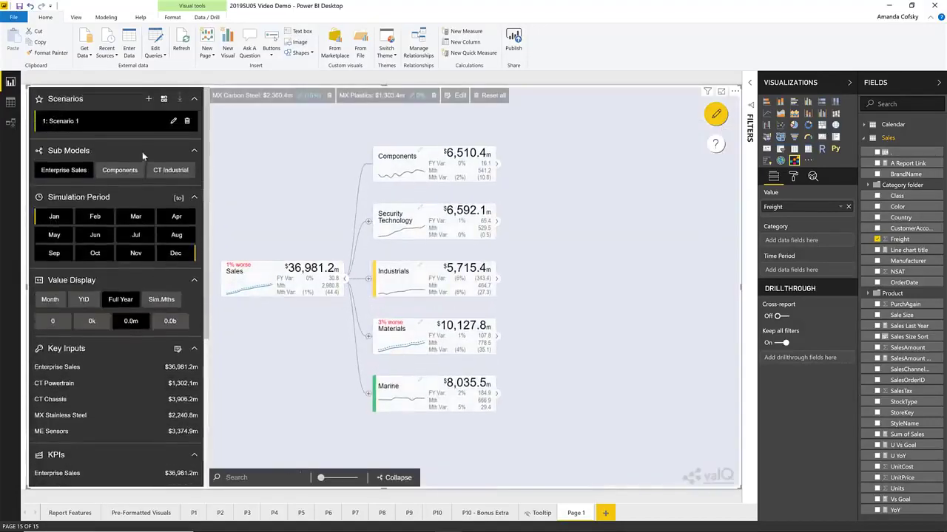
{"action": "left_click", "coordinate": [148, 98]}
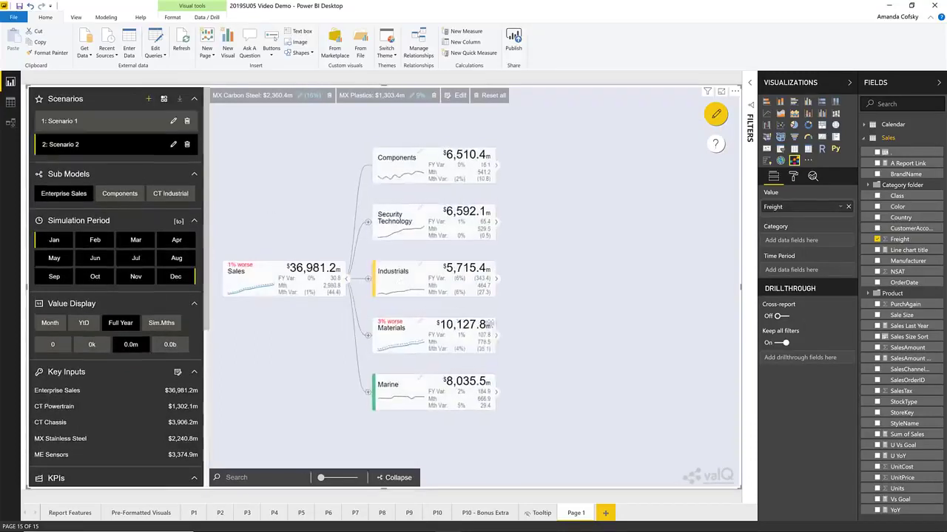
{"action": "left_click", "coordinate": [433, 96]}
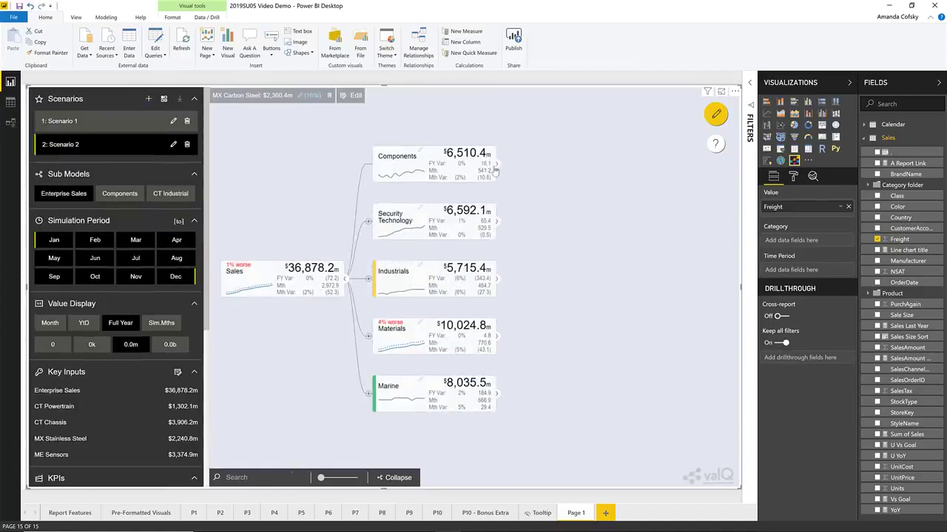
Step: Expand the Components and Automotive nodes and simulate a 14% decrease for Chassis in Scenario 2
{"action": "left_click", "coordinate": [497, 167]}
{"action": "mouse_move", "coordinate": [588, 205]}
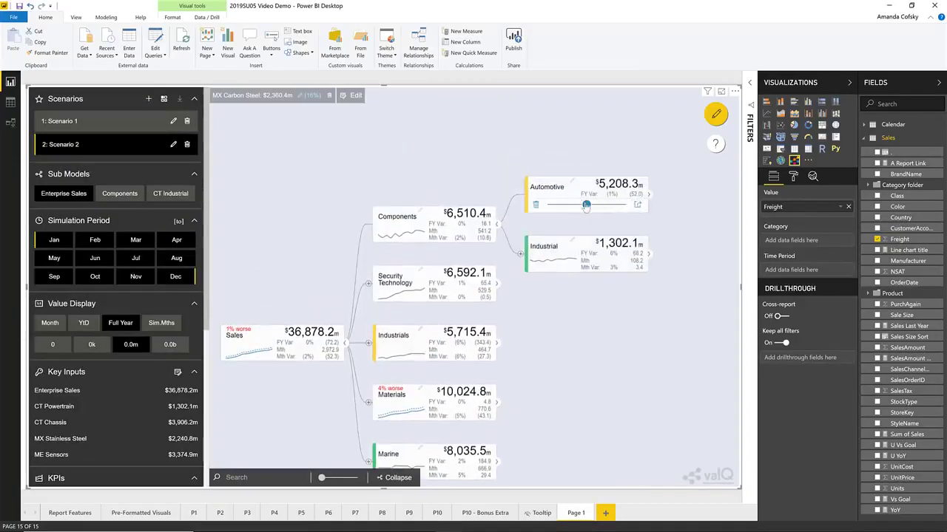
{"action": "left_click", "coordinate": [648, 194]}
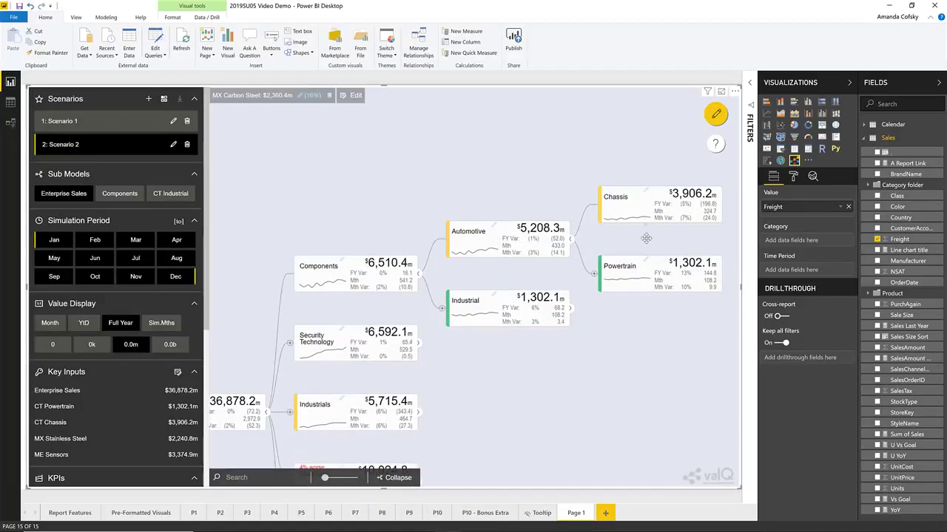
{"action": "mouse_move", "coordinate": [654, 217]}
{"action": "left_click_drag", "start_coordinate": [658, 215], "coordinate": [649, 215]}
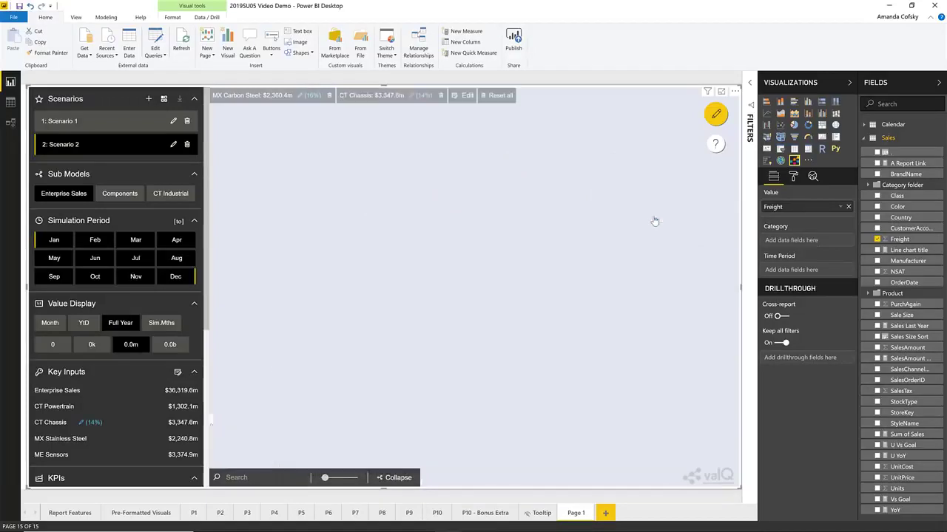
Step: Add a third scenario with Powertrain raised by 19%, and a fourth scenario without the MX Carbon Steel change
{"action": "left_click", "coordinate": [149, 101]}
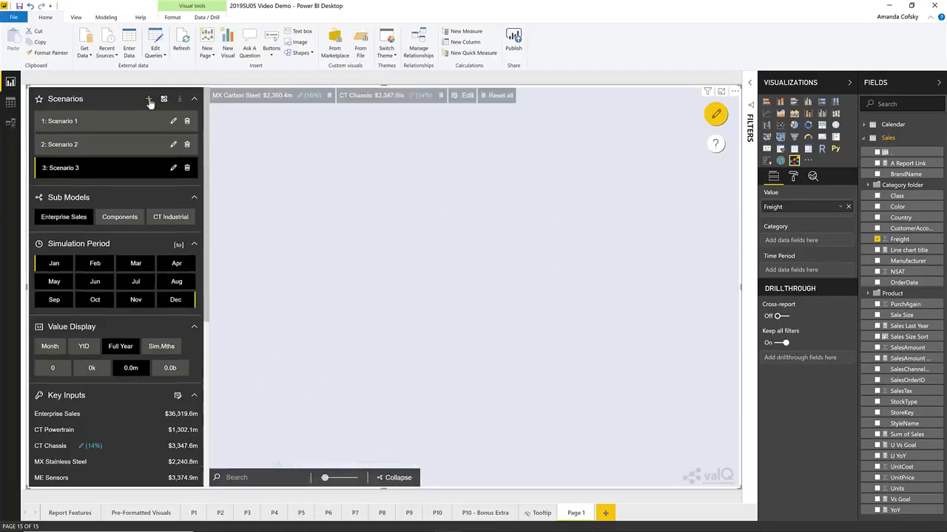
{"action": "mouse_move", "coordinate": [655, 286]}
{"action": "left_click_drag", "start_coordinate": [658, 284], "coordinate": [668, 285]}
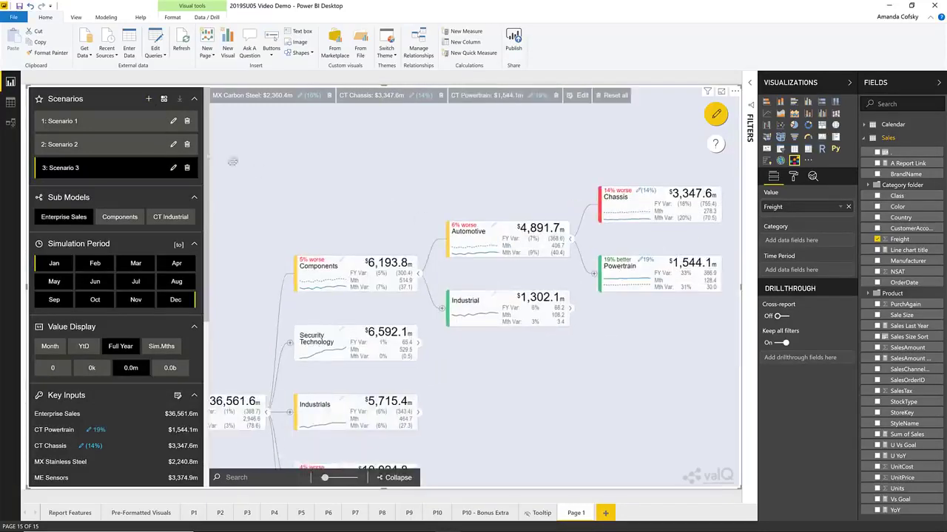
{"action": "left_click", "coordinate": [148, 100]}
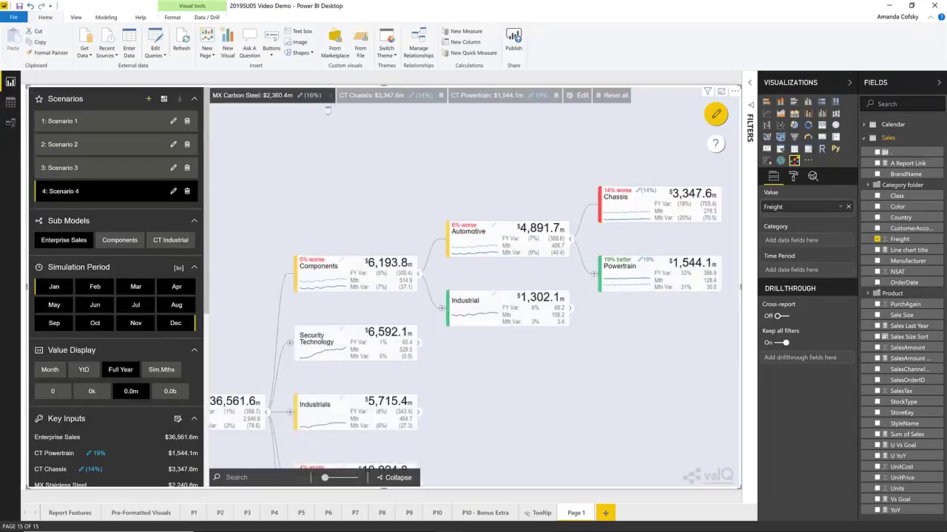
{"action": "left_click", "coordinate": [329, 95]}
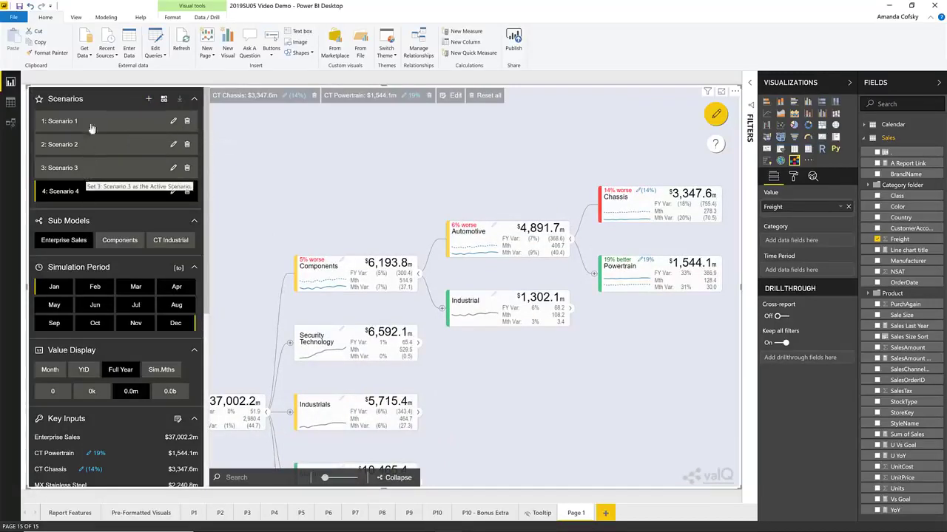
Step: Compare the four scenarios for the full year and make Scenario 2 active from the comparison
{"action": "left_click", "coordinate": [164, 104]}
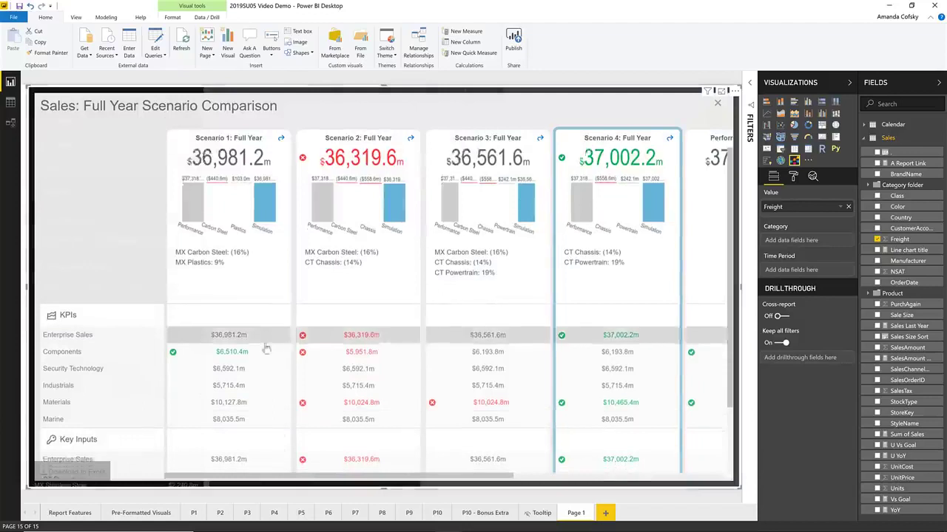
{"action": "scroll", "coordinate": [262, 370], "scroll_direction": "down", "scroll_amount": 2}
{"action": "scroll", "coordinate": [296, 362], "scroll_direction": "up", "scroll_amount": 2}
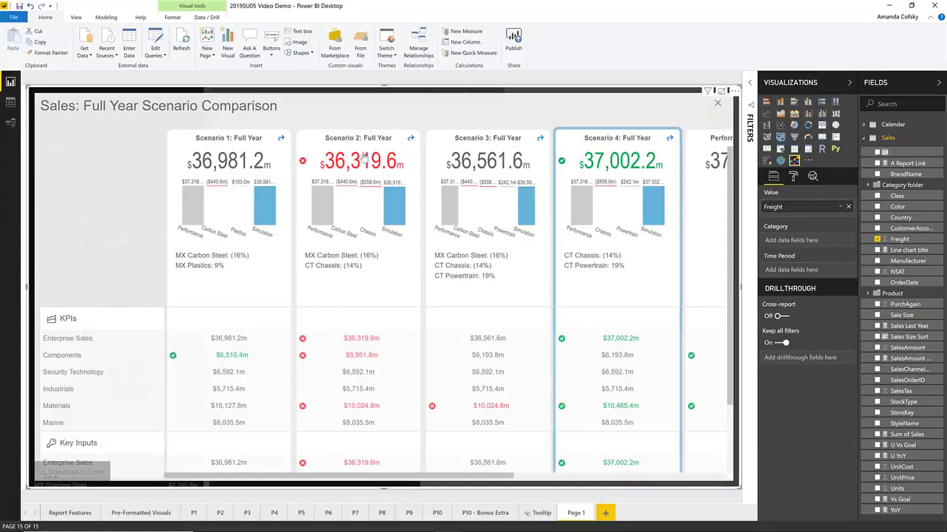
{"action": "left_click", "coordinate": [411, 141]}
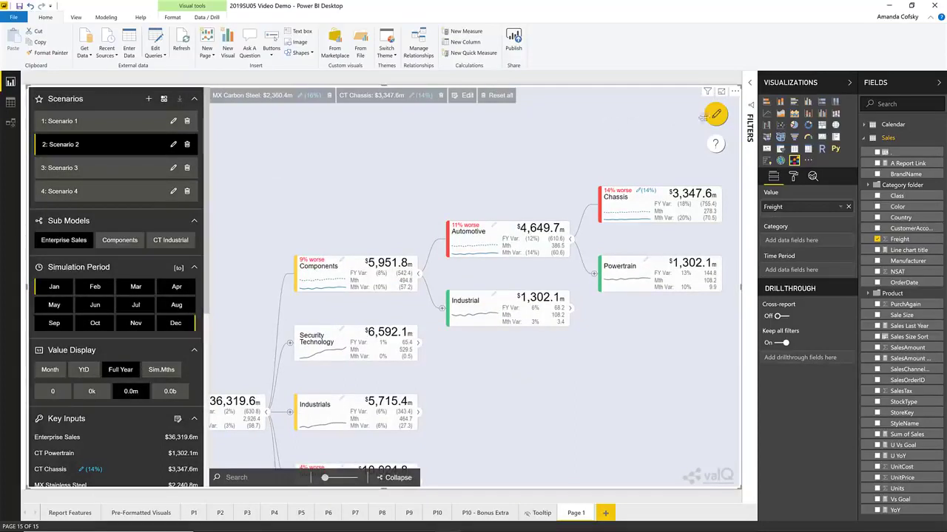
Step: Look through the model editor's data series options, status bar appearance and general settings, and close the editor
{"action": "left_click", "coordinate": [715, 114]}
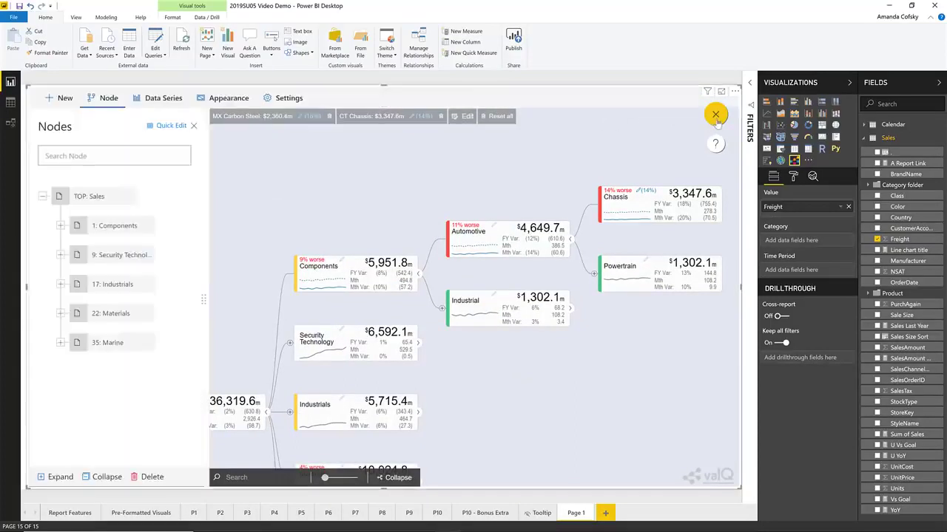
{"action": "left_click", "coordinate": [170, 102]}
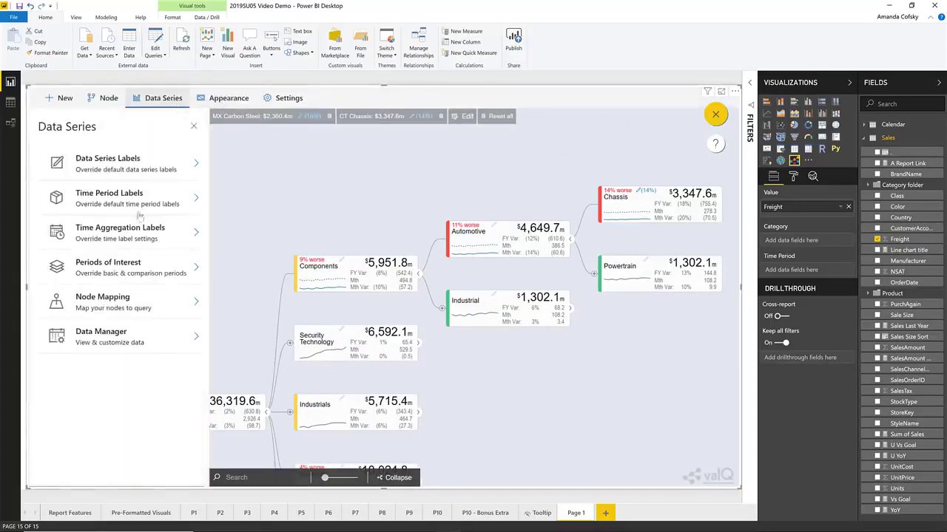
{"action": "left_click", "coordinate": [227, 100]}
{"action": "left_click", "coordinate": [133, 198]}
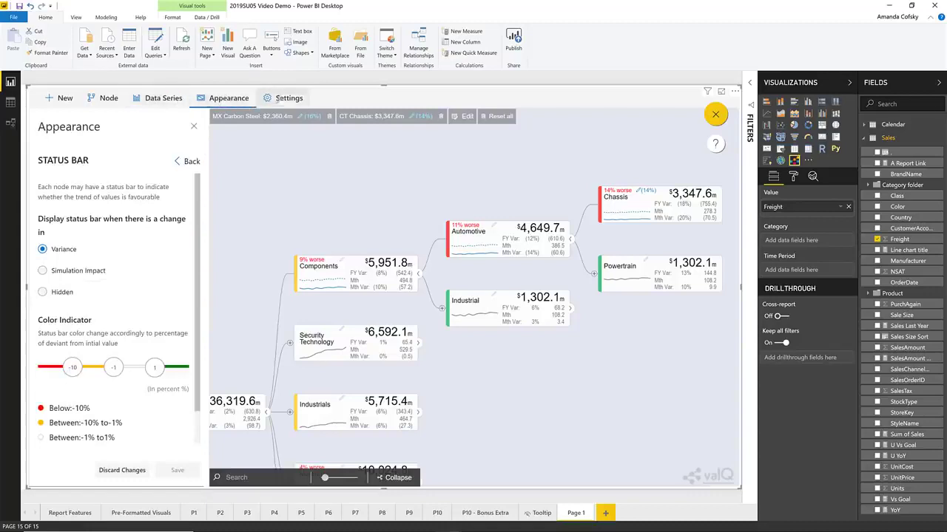
{"action": "left_click", "coordinate": [287, 99]}
{"action": "left_click", "coordinate": [156, 98]}
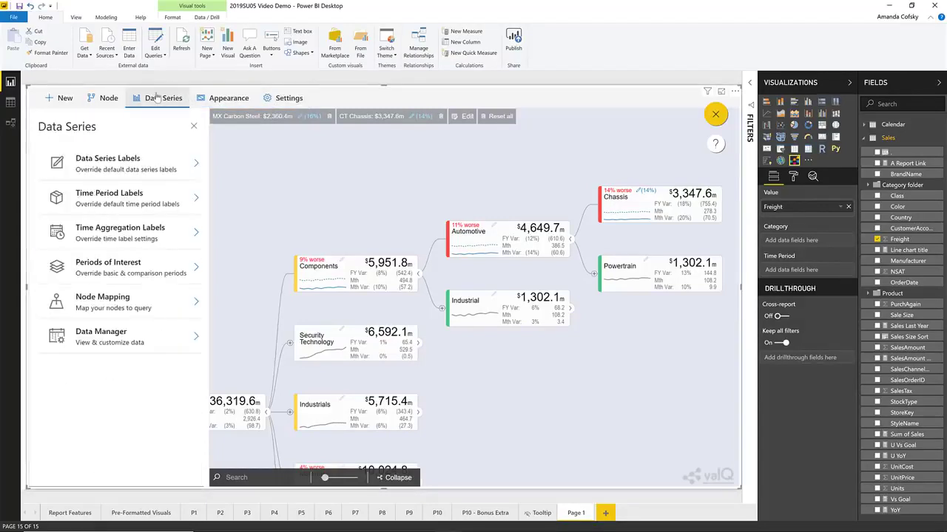
{"action": "left_click", "coordinate": [715, 115]}
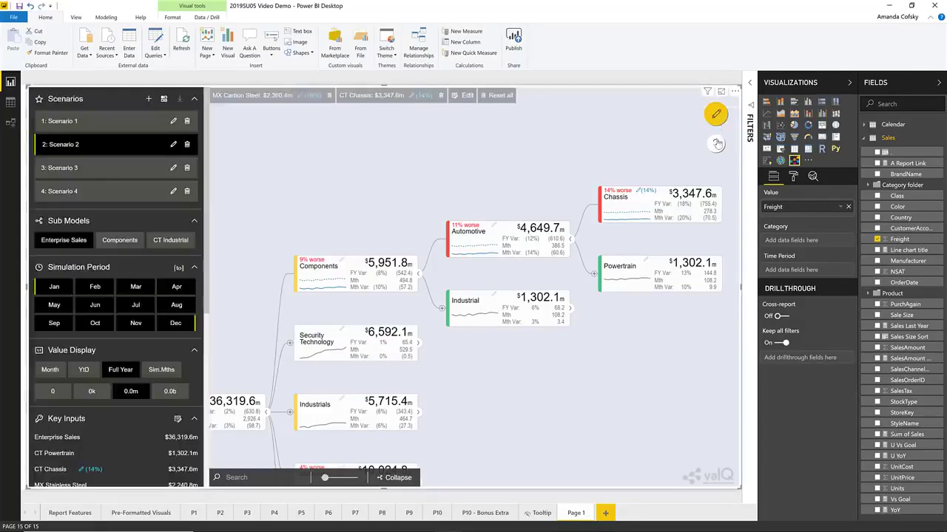
Step: Reopen the model editor, browse the sample models offered for a new model, and close the list without choosing one
{"action": "left_click", "coordinate": [715, 116]}
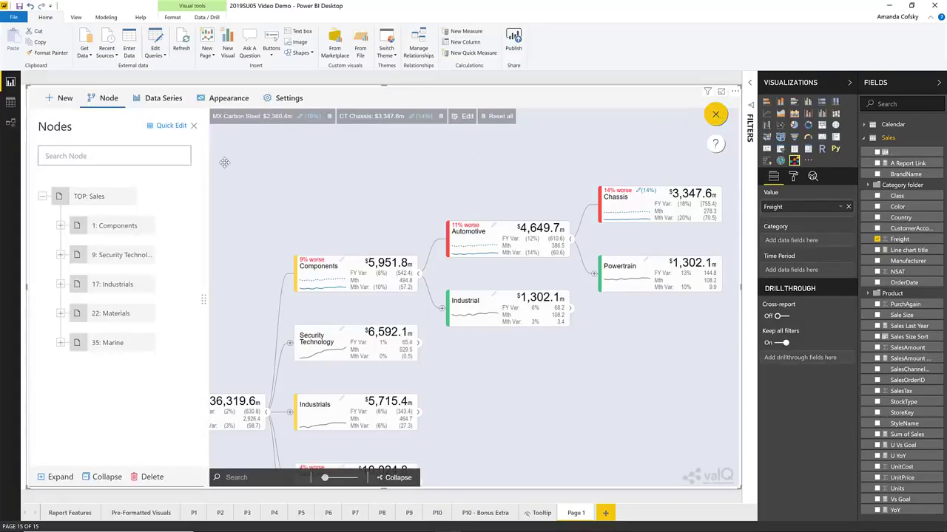
{"action": "left_click", "coordinate": [62, 97]}
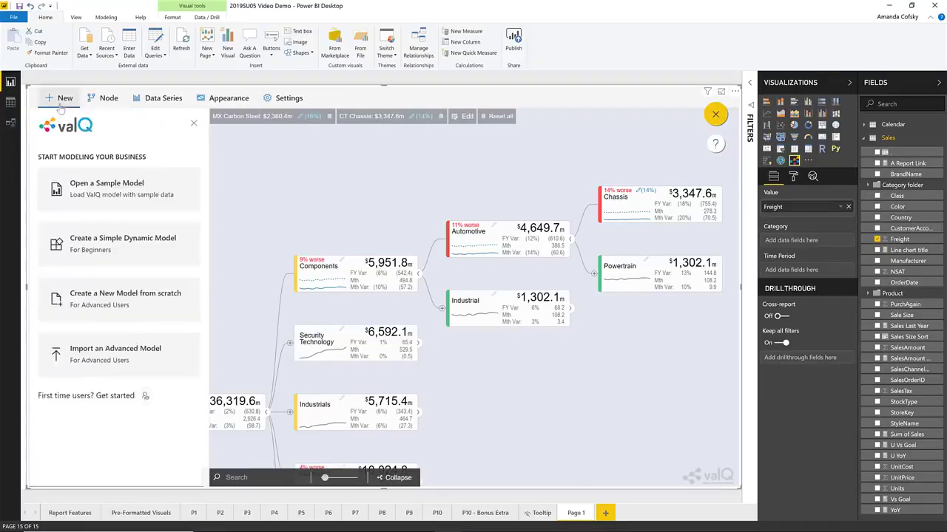
{"action": "left_click", "coordinate": [110, 191]}
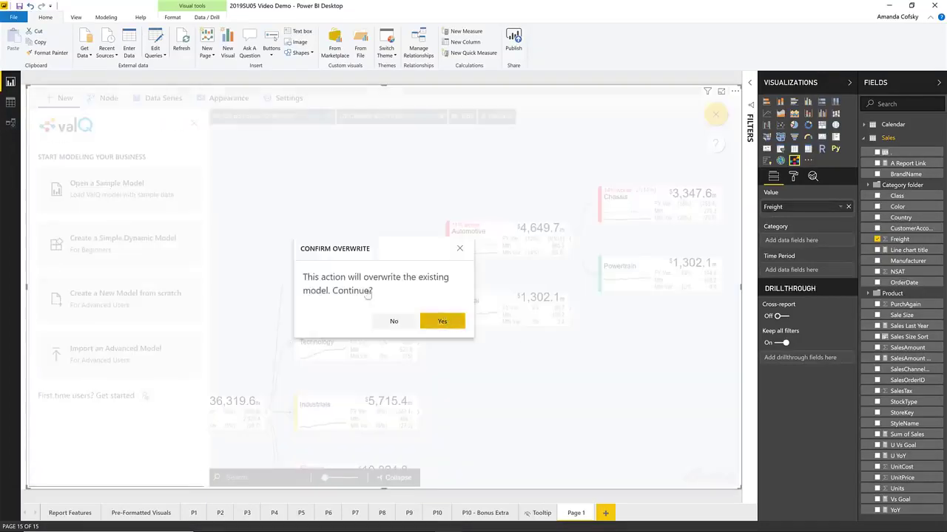
{"action": "left_click", "coordinate": [446, 322]}
{"action": "scroll", "coordinate": [367, 299], "scroll_direction": "up", "scroll_amount": 1}
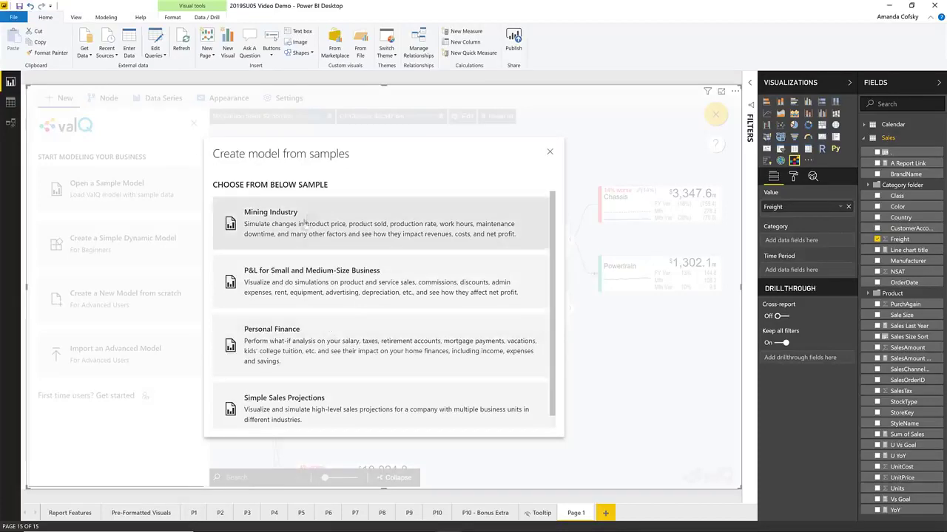
{"action": "left_click", "coordinate": [550, 154]}
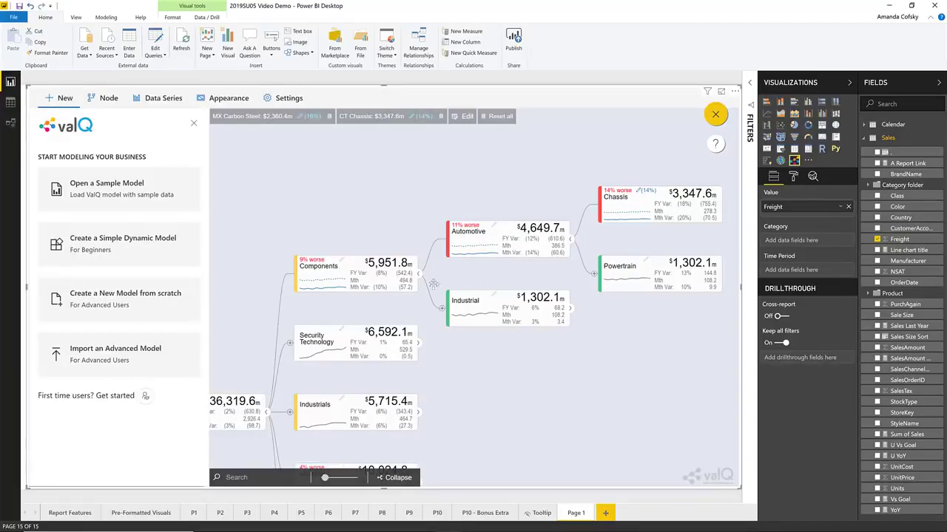
Step: Create a simple dynamic model, overwriting the existing sales model
{"action": "left_click", "coordinate": [113, 244]}
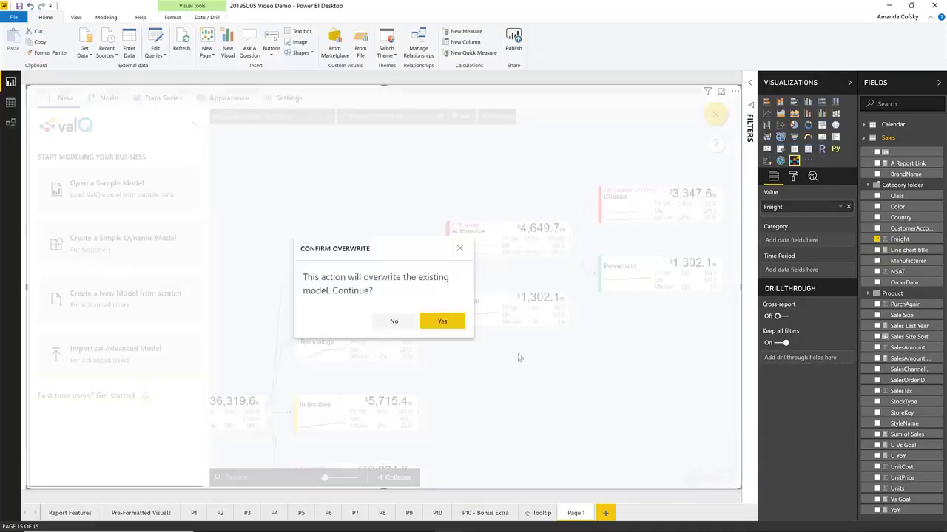
{"action": "left_click", "coordinate": [436, 319]}
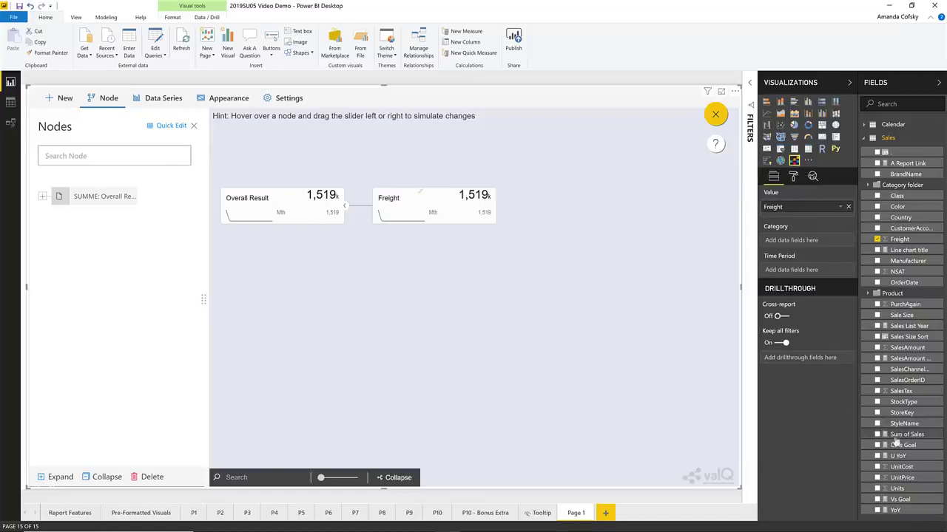
Step: Replace Freight with Sum of Sales in the model's values and add Vs Goal as a second value
{"action": "left_click_drag", "start_coordinate": [909, 436], "coordinate": [851, 219]}
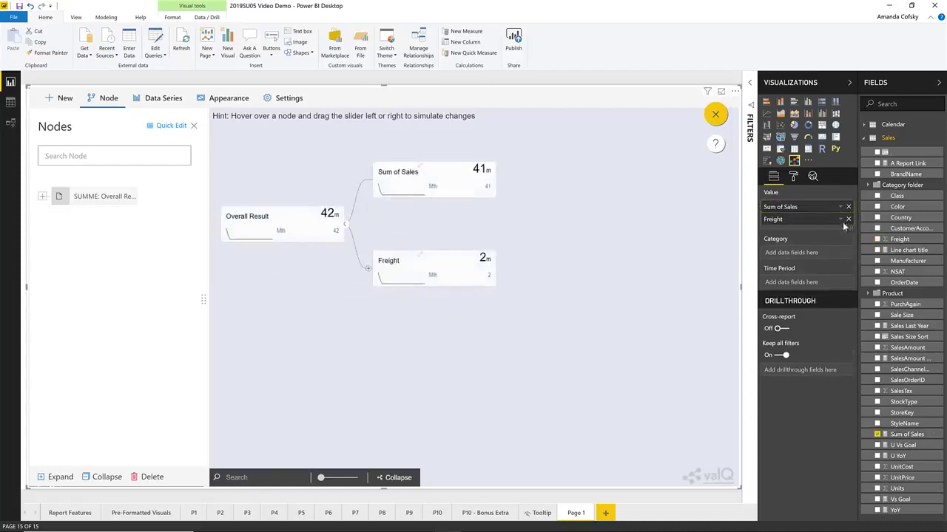
{"action": "left_click", "coordinate": [847, 219]}
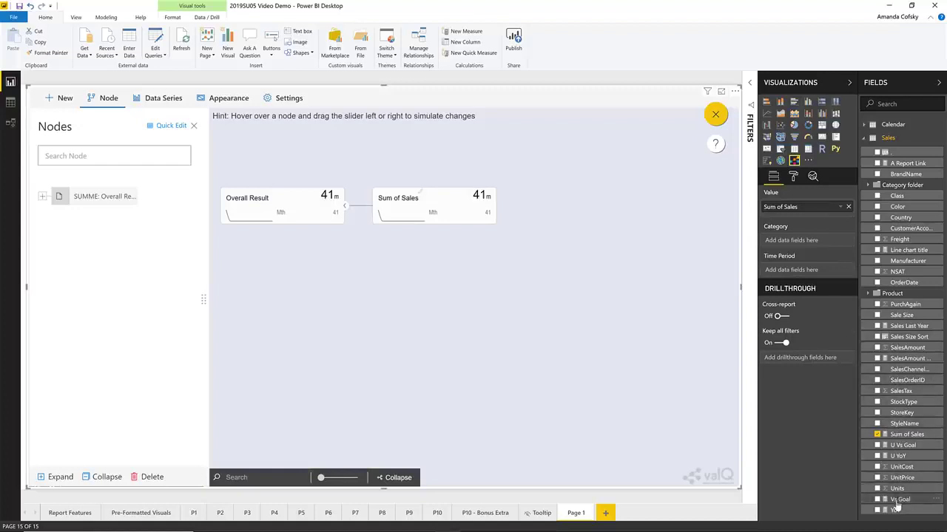
{"action": "left_click_drag", "start_coordinate": [897, 499], "coordinate": [796, 219]}
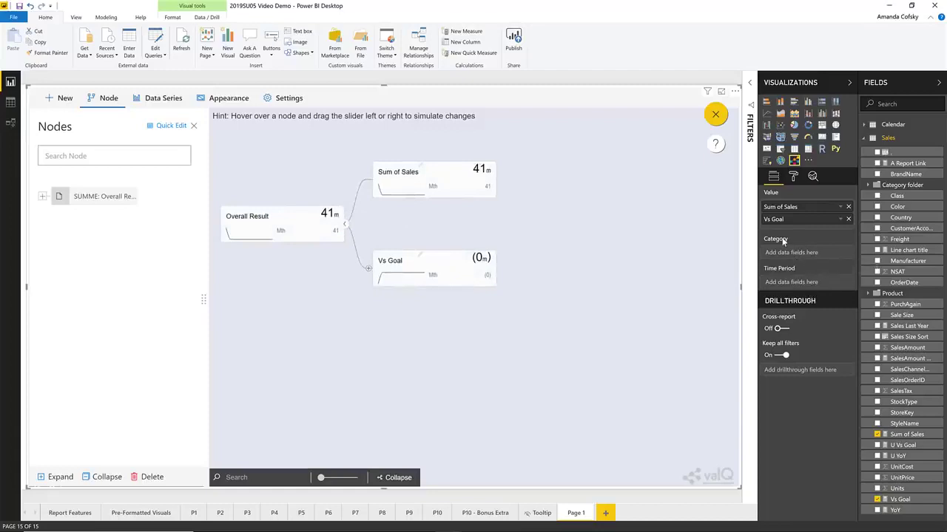
{"action": "mouse_move", "coordinate": [783, 241]}
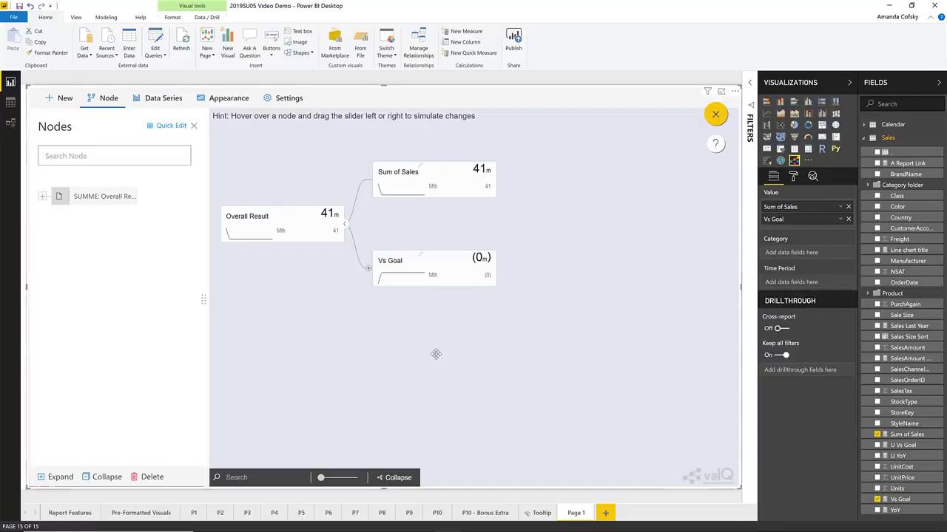
Step: Open the Mining Industry sample model, overwriting the existing dynamic model
{"action": "left_click", "coordinate": [65, 99]}
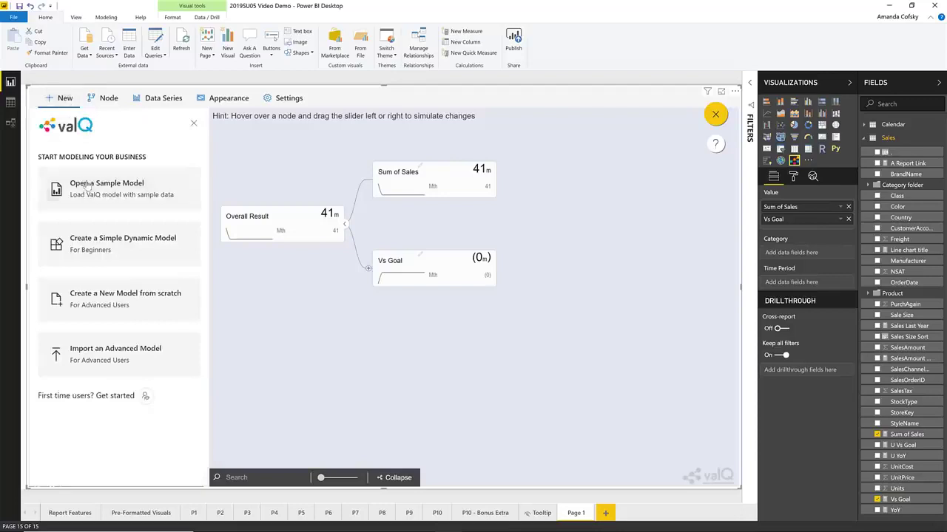
{"action": "left_click", "coordinate": [88, 184]}
{"action": "left_click", "coordinate": [441, 321]}
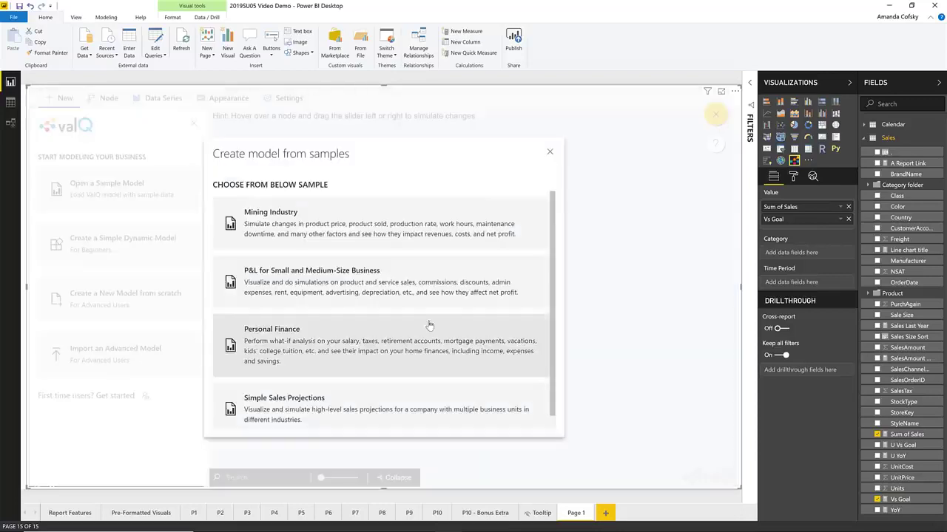
{"action": "left_click", "coordinate": [350, 247]}
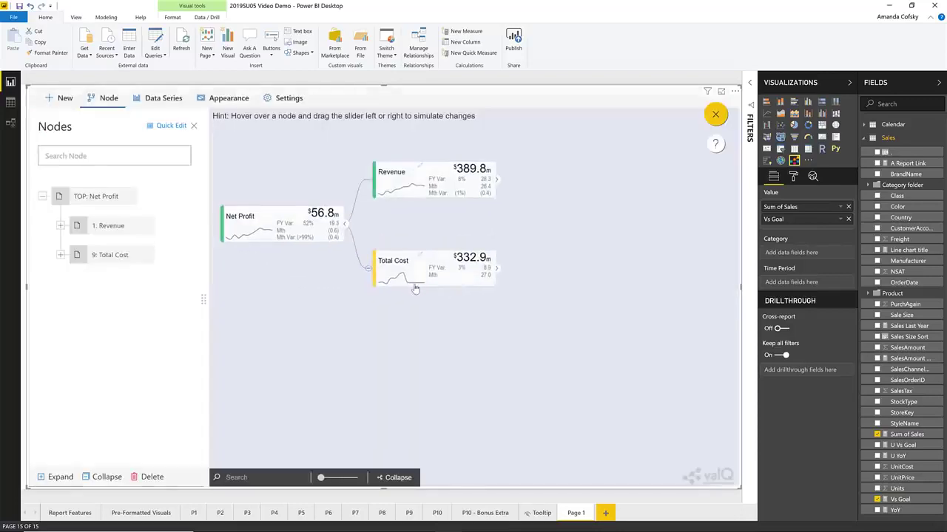
{"action": "left_click", "coordinate": [465, 265]}
Step: Examine the cost hierarchy by expanding Total Cost and Production Cost, widening the node list and selecting the Mining node
{"action": "left_click", "coordinate": [60, 255]}
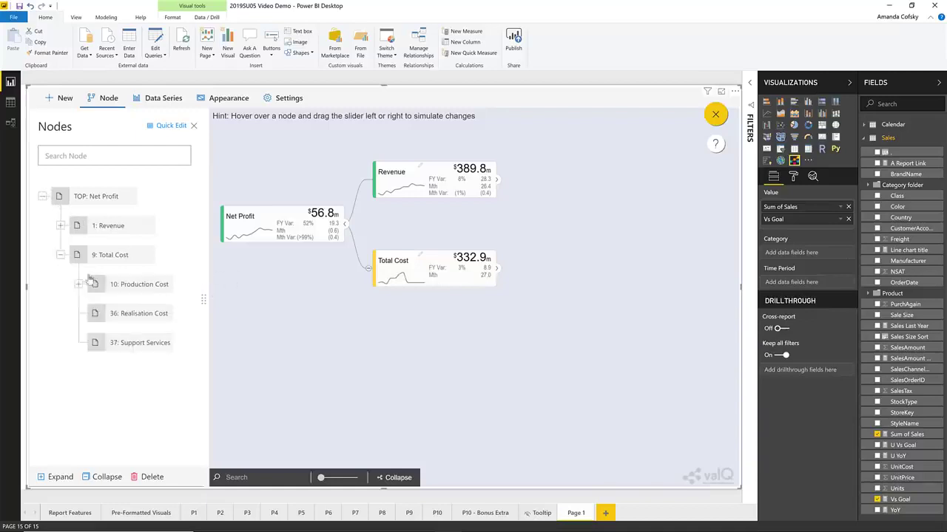
{"action": "left_click", "coordinate": [78, 284]}
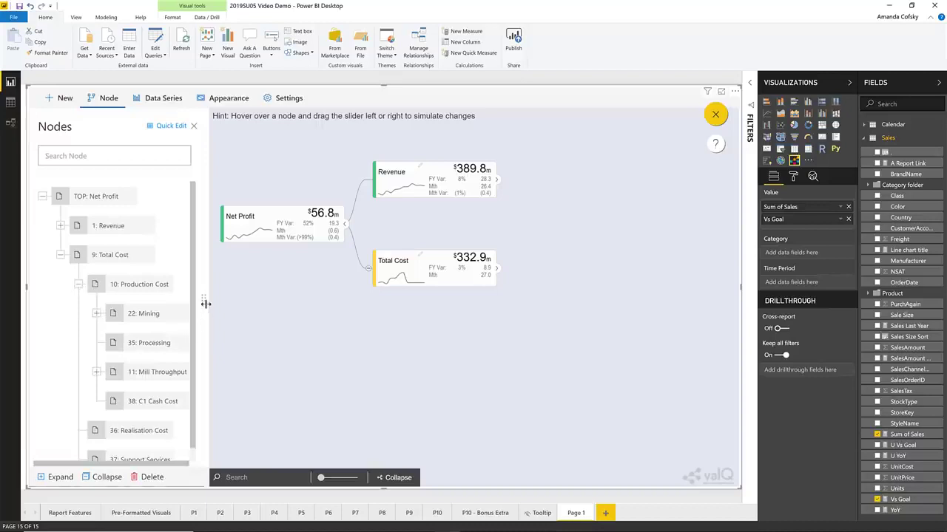
{"action": "left_click_drag", "start_coordinate": [205, 303], "coordinate": [254, 301]}
{"action": "left_click", "coordinate": [166, 316]}
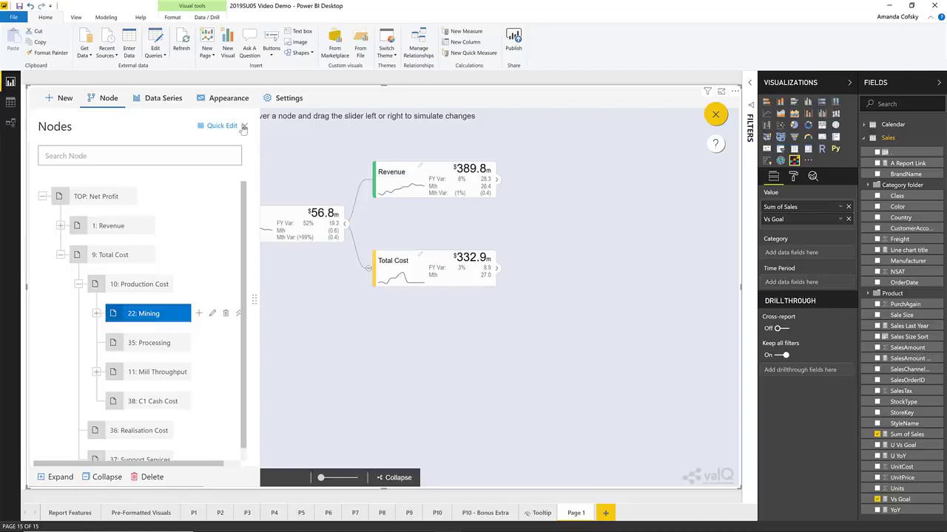
Step: Create a new model from scratch, overwriting the sample, and add a child node under the top node
{"action": "left_click", "coordinate": [64, 100]}
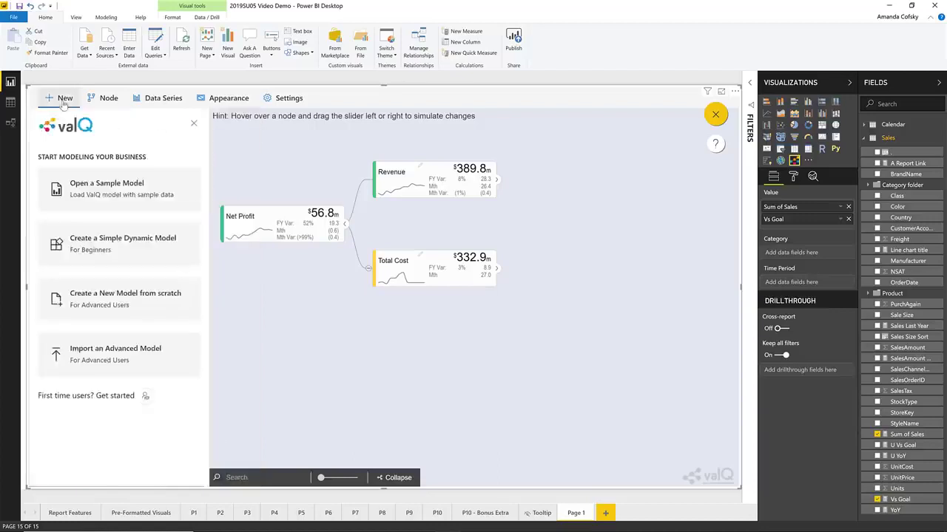
{"action": "left_click", "coordinate": [111, 314]}
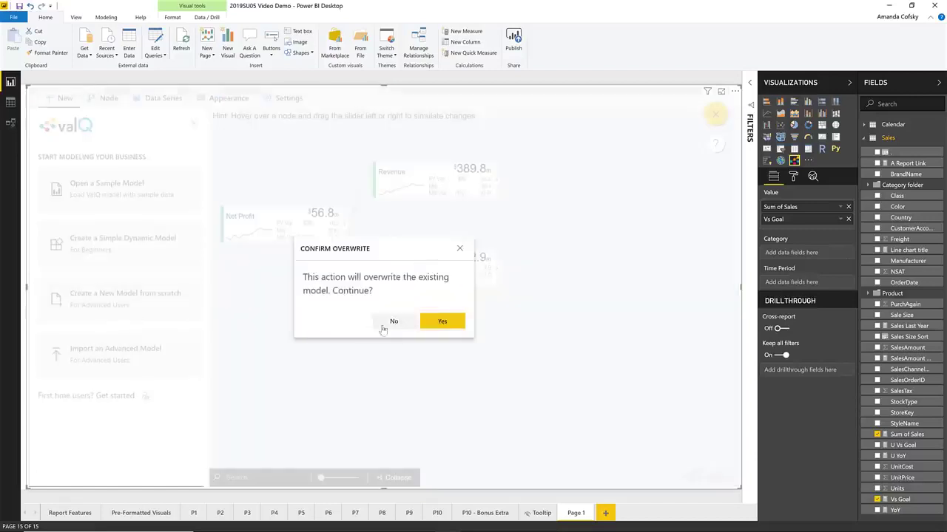
{"action": "left_click", "coordinate": [440, 321]}
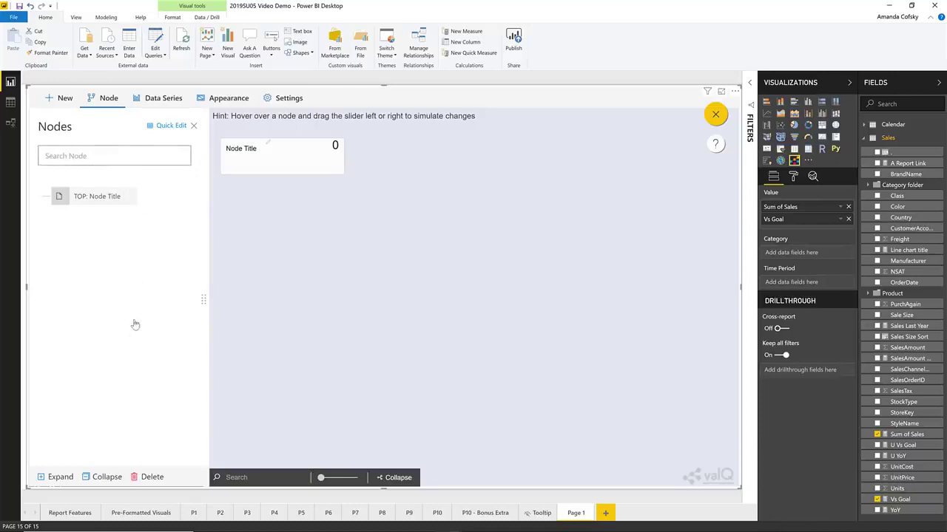
{"action": "left_click", "coordinate": [74, 199]}
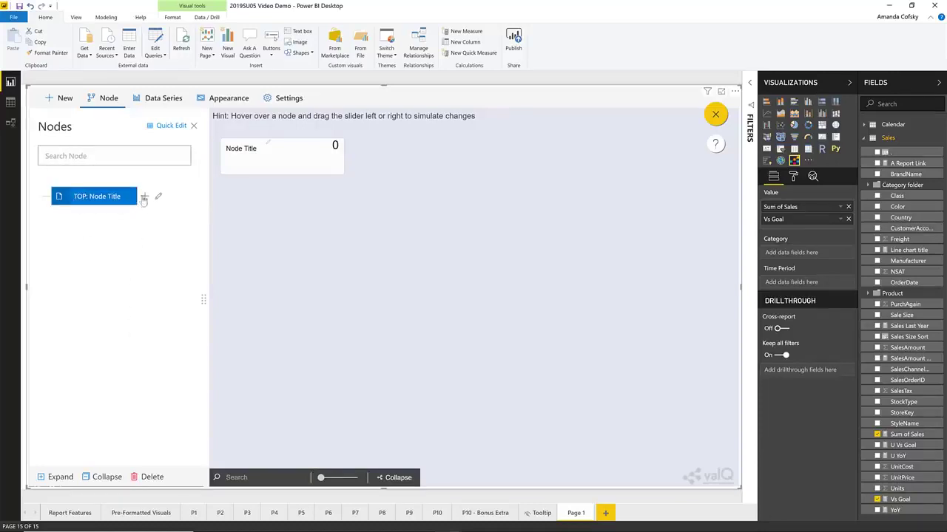
{"action": "left_click", "coordinate": [144, 196]}
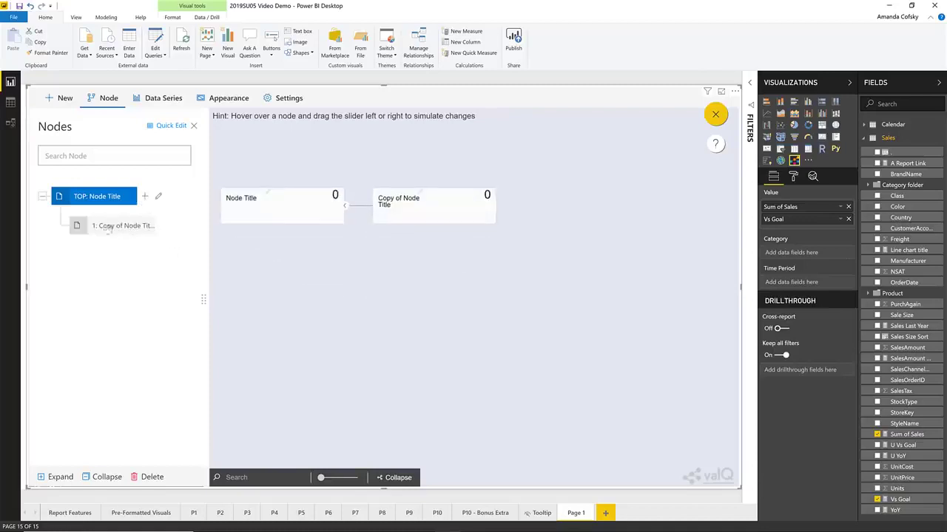
Step: Look through the child node's configuration, display and simulation settings, and close them without changes
{"action": "left_click", "coordinate": [146, 228]}
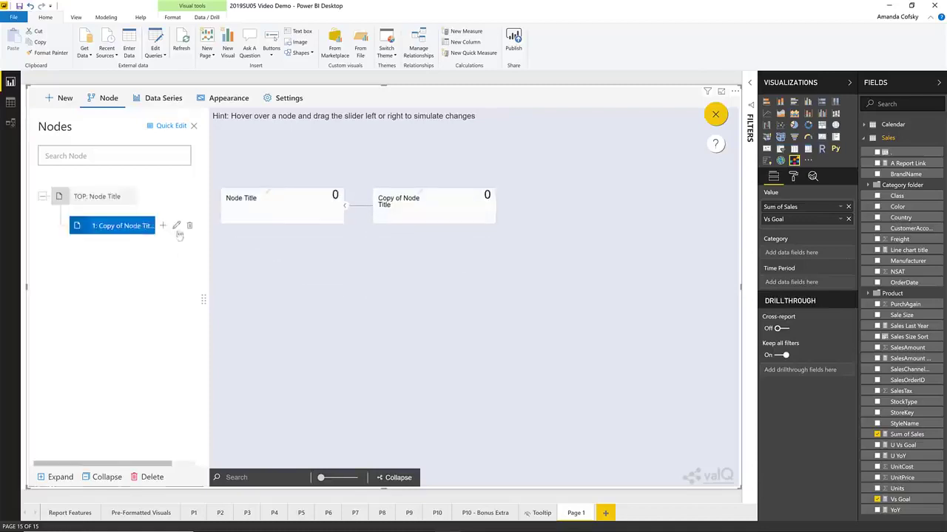
{"action": "left_click", "coordinate": [179, 226]}
{"action": "left_click", "coordinate": [270, 214]}
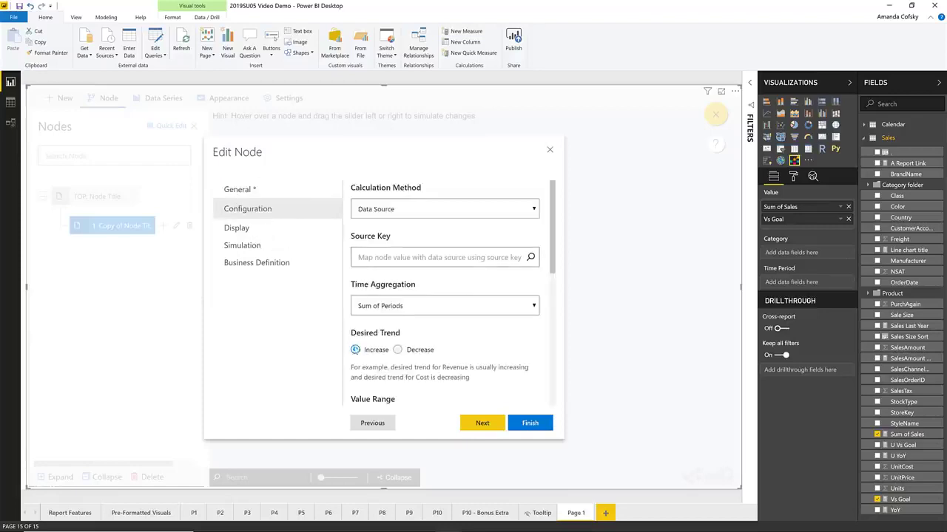
{"action": "left_click", "coordinate": [256, 228]}
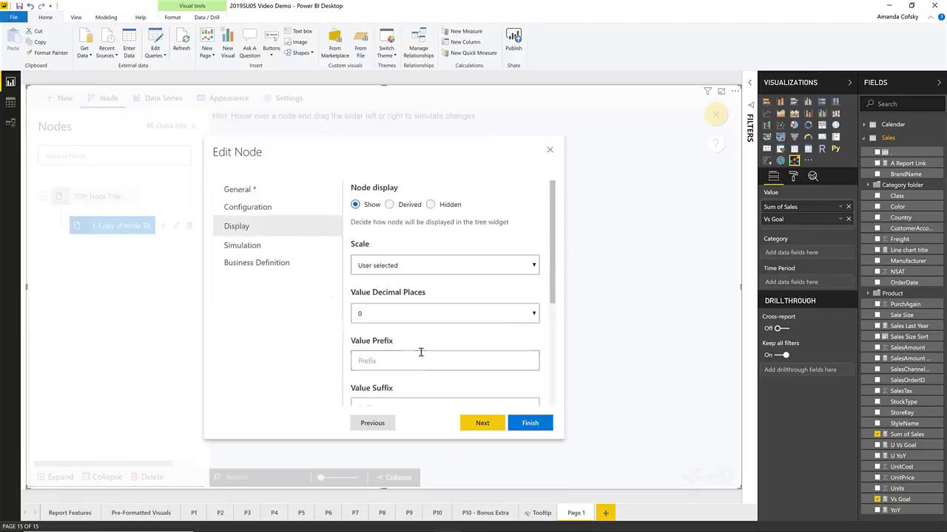
{"action": "left_click", "coordinate": [254, 246]}
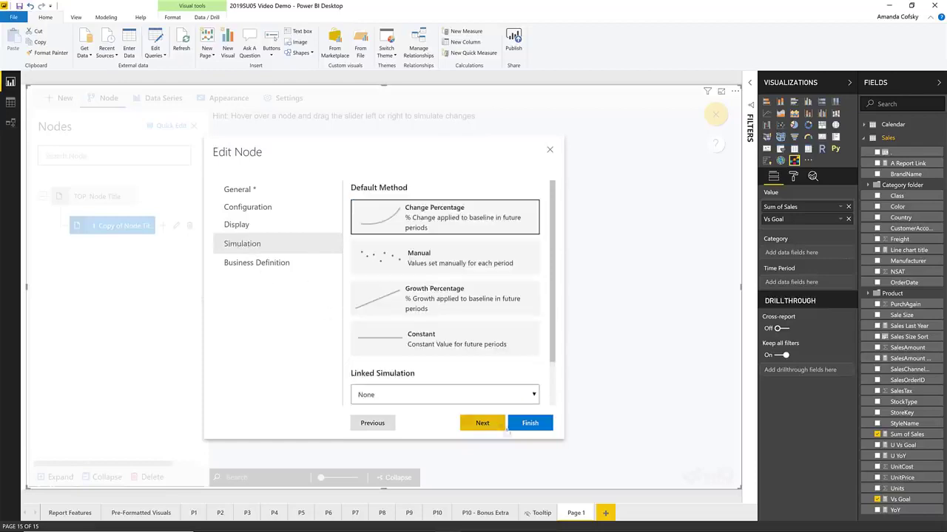
{"action": "left_click", "coordinate": [549, 151]}
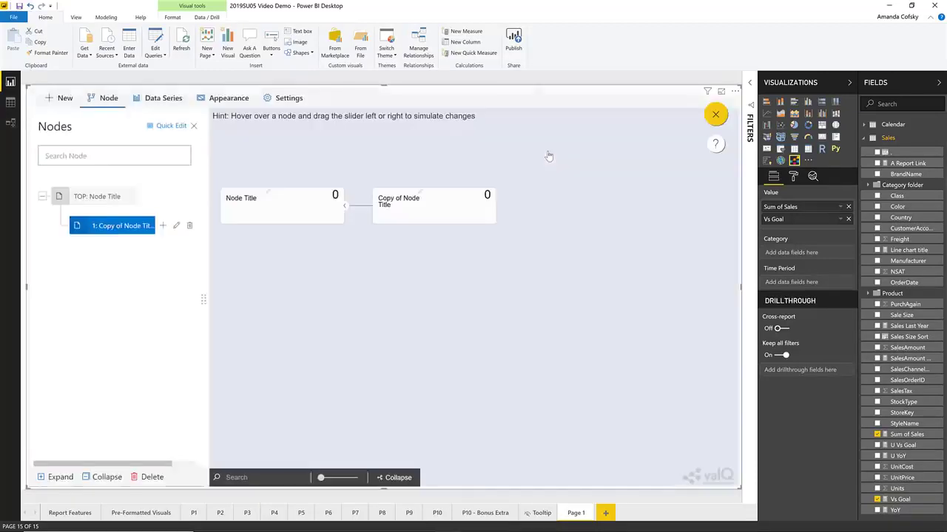
Step: Review the new model's nodes and their columns in the Quick Editor, and close it without saving
{"action": "left_click", "coordinate": [160, 125]}
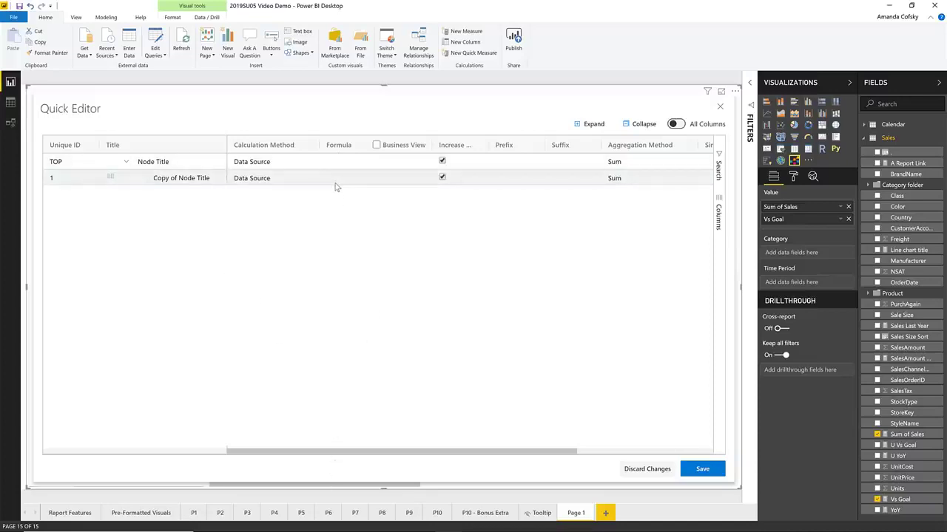
{"action": "left_click_drag", "start_coordinate": [462, 451], "coordinate": [675, 433]}
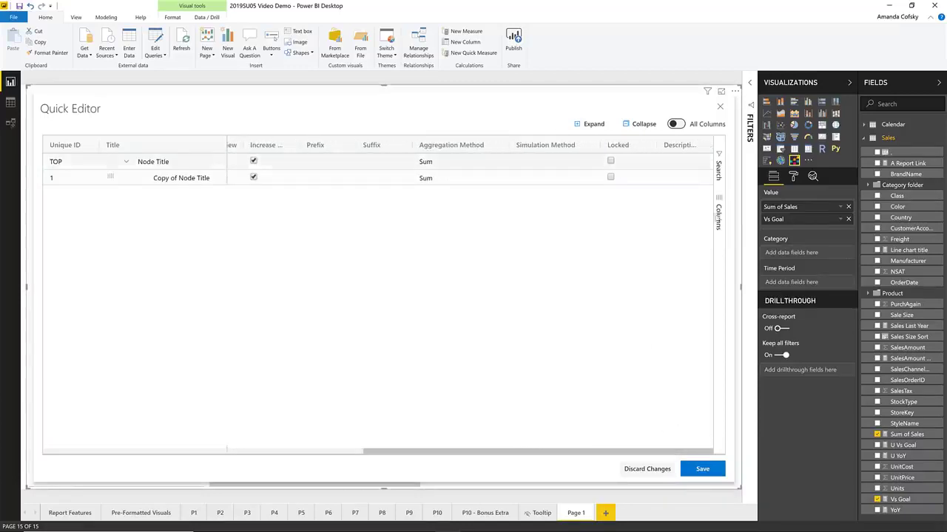
{"action": "left_click", "coordinate": [720, 108]}
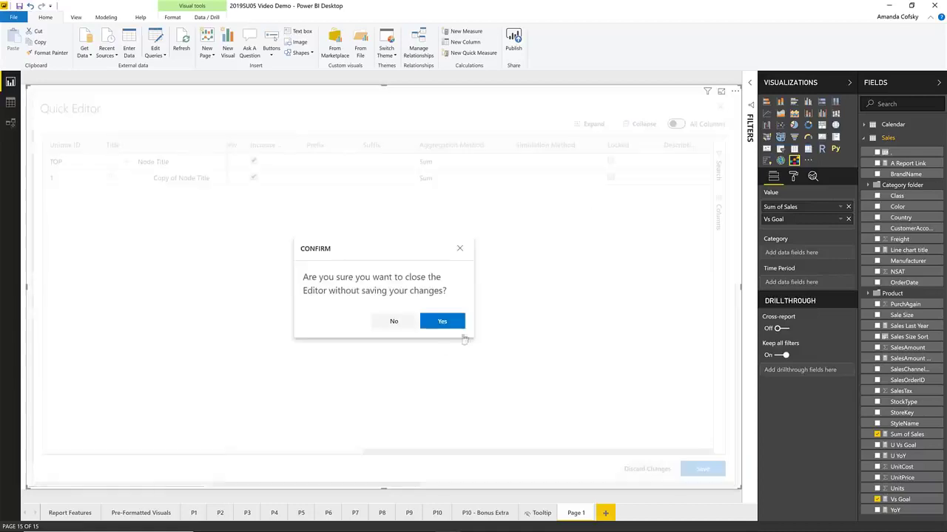
{"action": "left_click", "coordinate": [446, 327]}
Step: Load the Mining Industry sample model again, overwriting the model made from scratch
{"action": "left_click", "coordinate": [64, 102]}
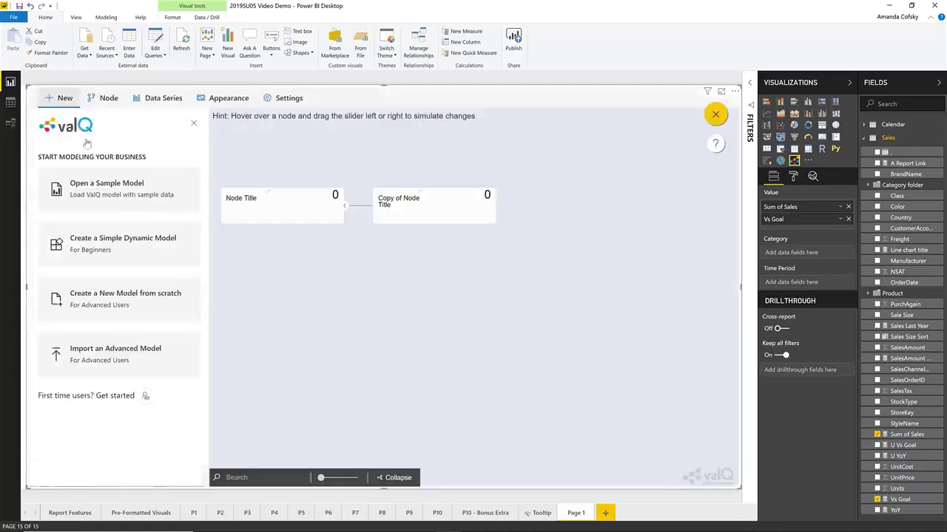
{"action": "left_click", "coordinate": [120, 191]}
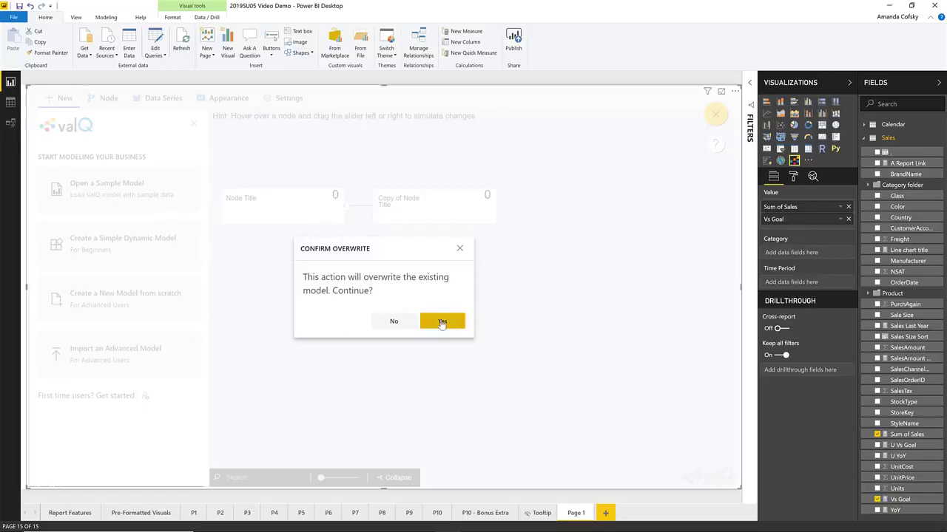
{"action": "left_click", "coordinate": [441, 323]}
{"action": "left_click", "coordinate": [400, 243]}
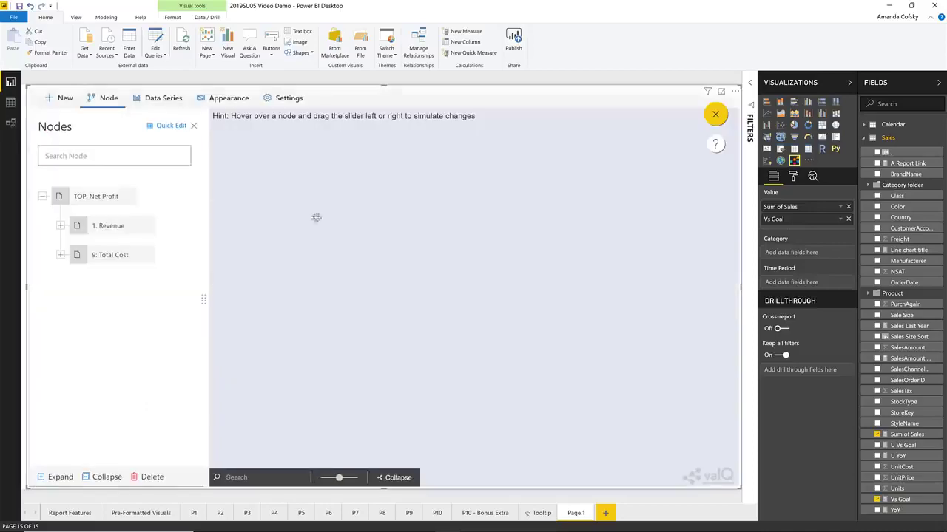
Step: Examine the mining model's node hierarchy, calculation methods and formulas in the Quick Editor
{"action": "left_click", "coordinate": [170, 126]}
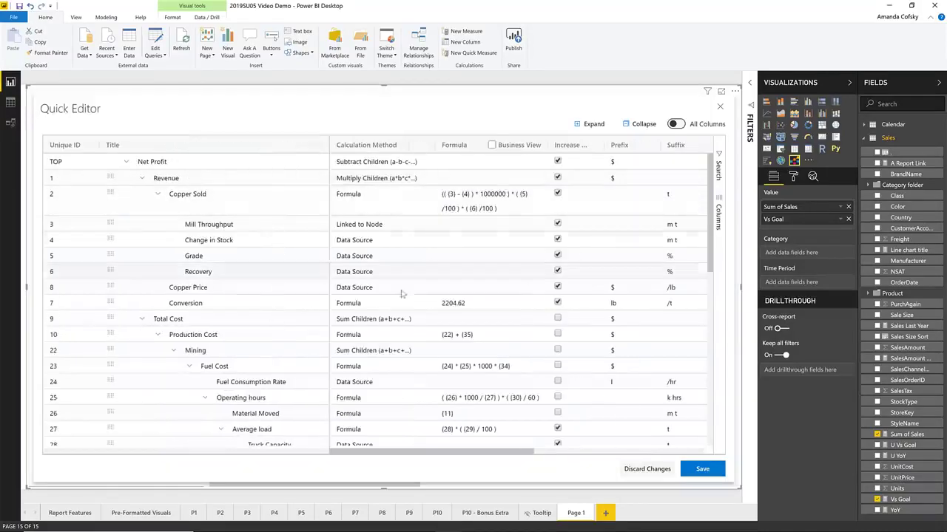
{"action": "scroll", "coordinate": [386, 349], "scroll_direction": "down", "scroll_amount": 5}
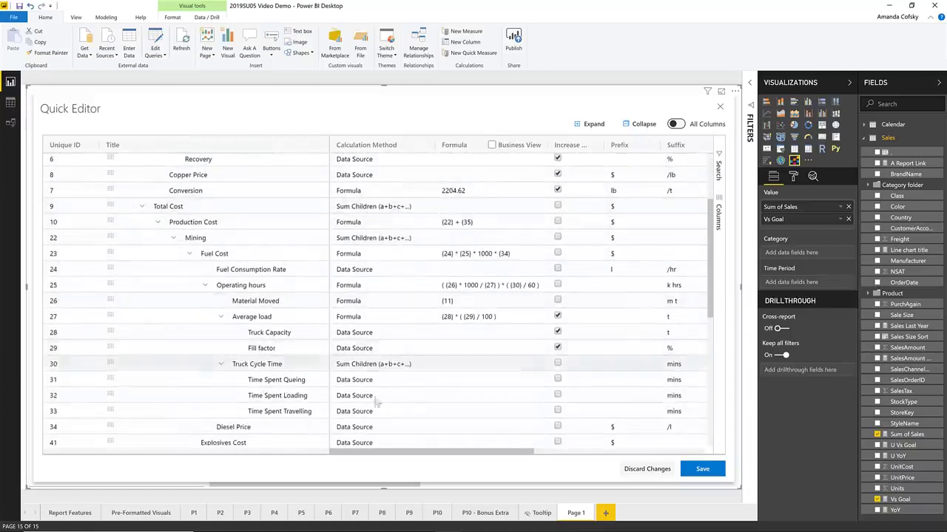
{"action": "scroll", "coordinate": [278, 347], "scroll_direction": "up", "scroll_amount": 5}
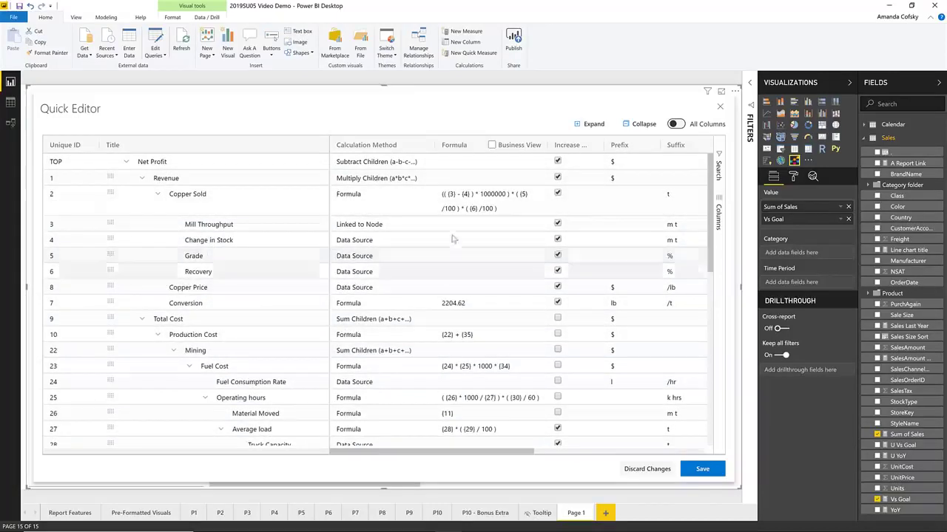
{"action": "left_click", "coordinate": [403, 208]}
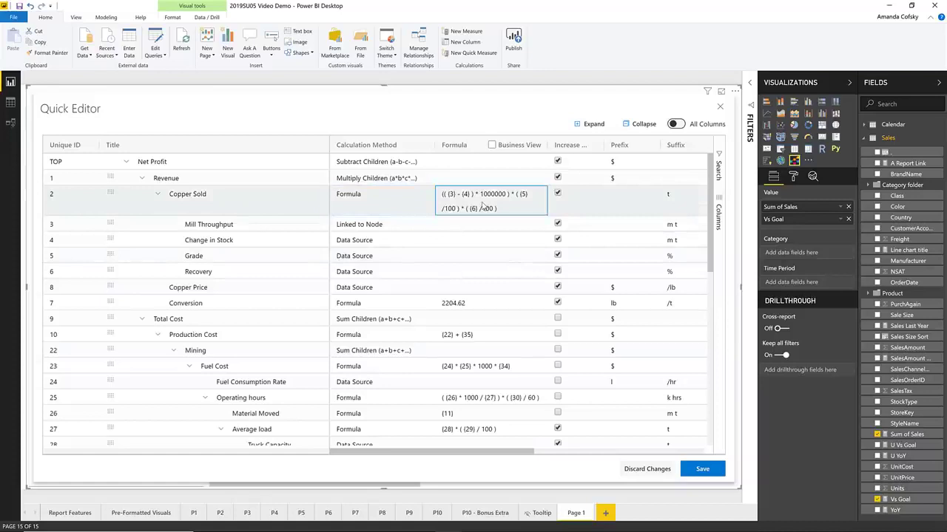
{"action": "left_click", "coordinate": [386, 162]}
{"action": "left_click", "coordinate": [391, 178]}
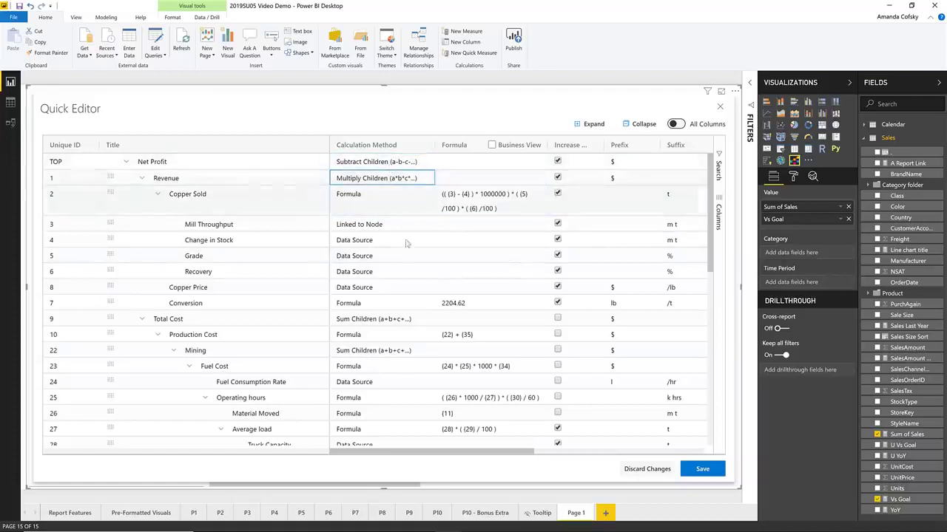
Step: Review the prefix, suffix, aggregation, simulation method and locked columns, and close the Quick Editor without saving
{"action": "left_click_drag", "start_coordinate": [394, 454], "coordinate": [535, 468]}
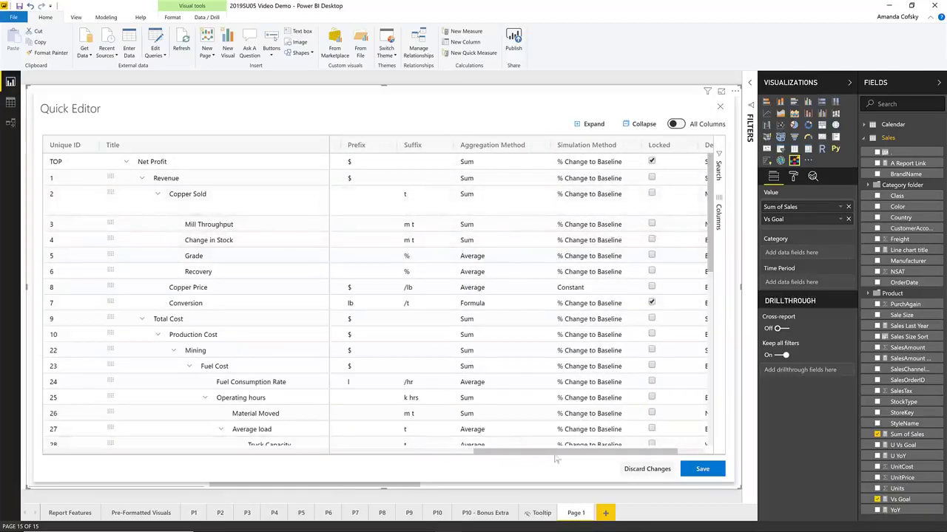
{"action": "left_click_drag", "start_coordinate": [556, 456], "coordinate": [630, 454]}
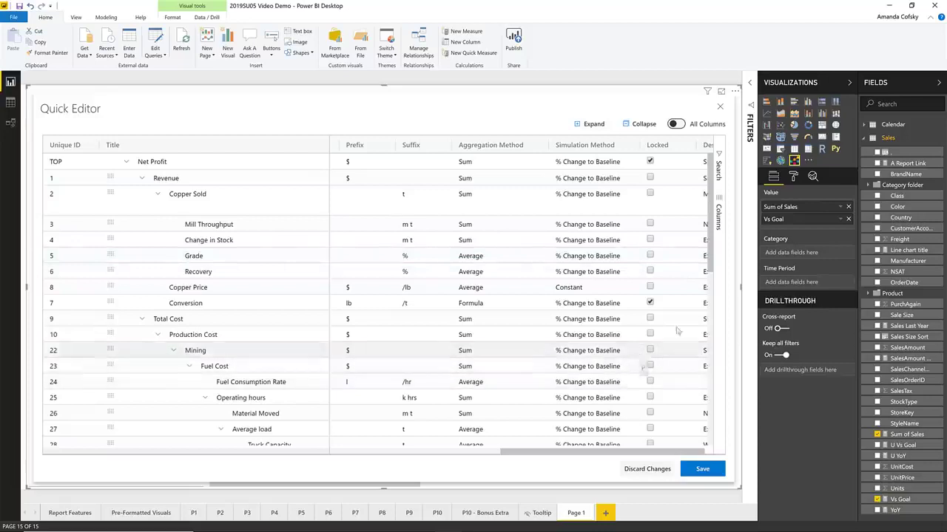
{"action": "left_click", "coordinate": [720, 107]}
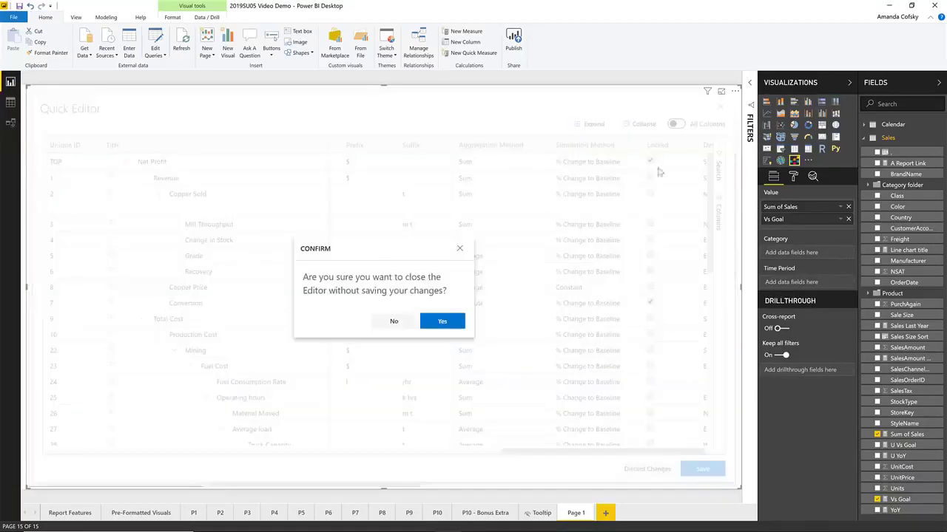
{"action": "left_click", "coordinate": [437, 316]}
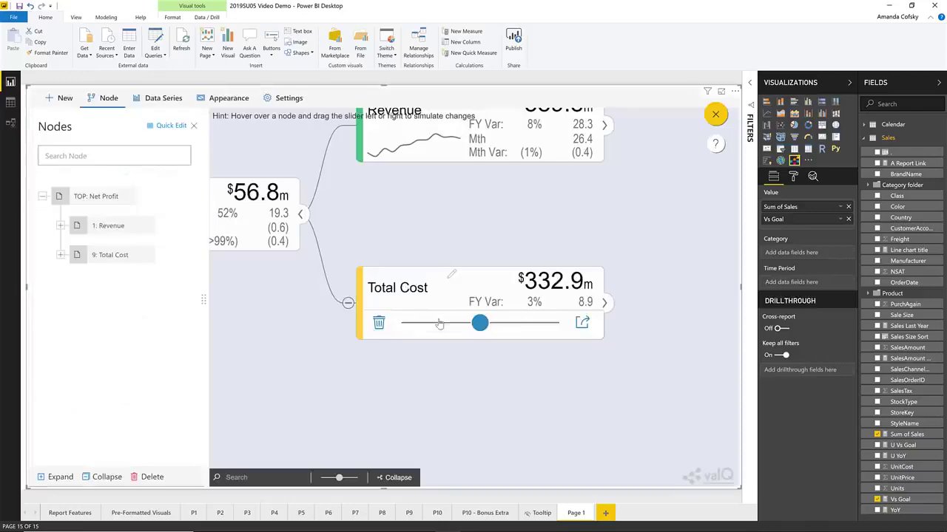
Step: Check the import options offered for an advanced model, and cancel without importing anything
{"action": "left_click", "coordinate": [62, 99]}
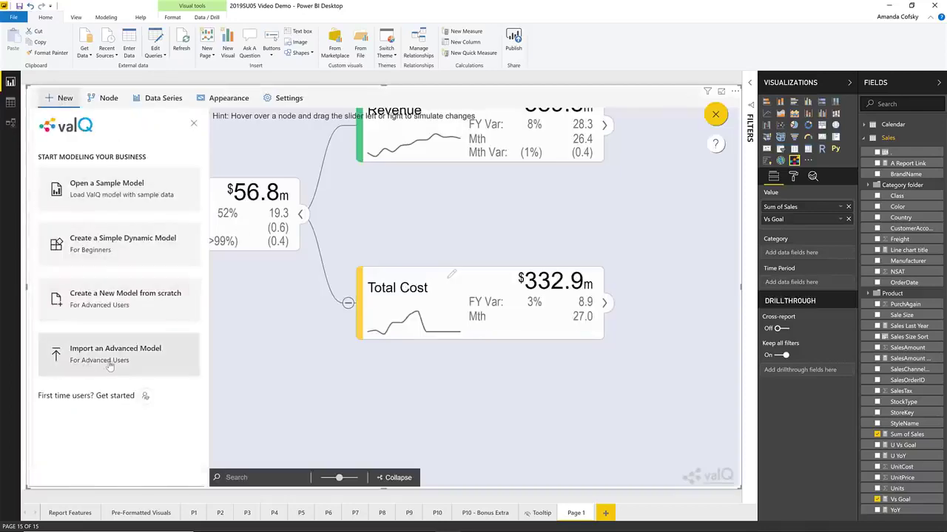
{"action": "left_click", "coordinate": [144, 362]}
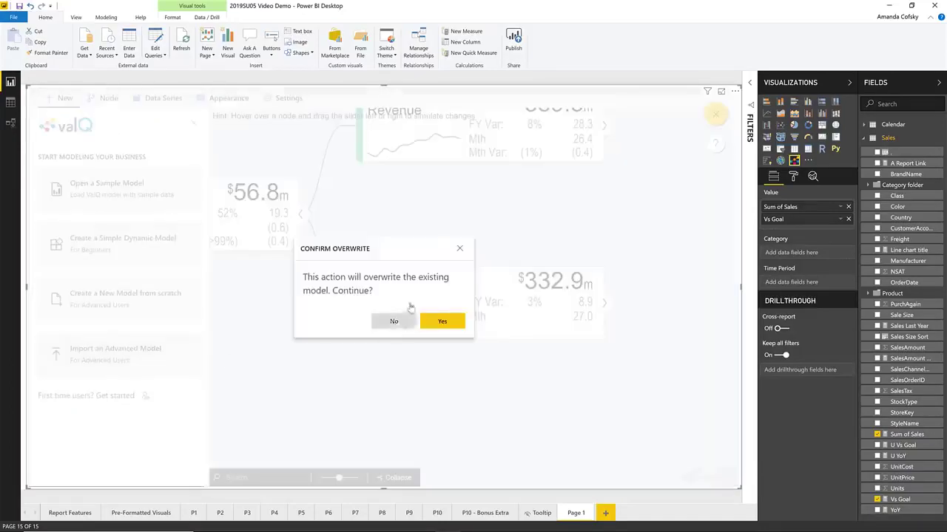
{"action": "left_click", "coordinate": [454, 322]}
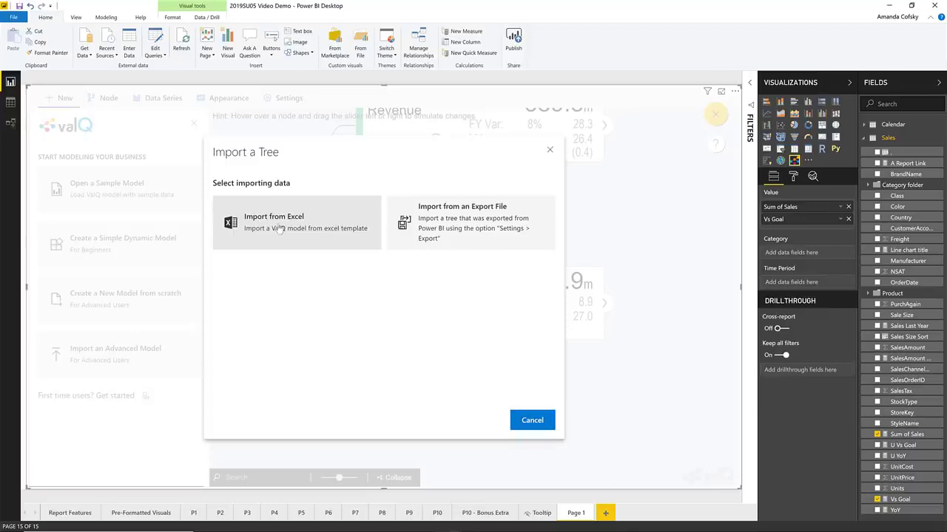
{"action": "left_click", "coordinate": [525, 418]}
{"action": "scroll", "coordinate": [523, 416], "scroll_direction": "down", "scroll_amount": 3}
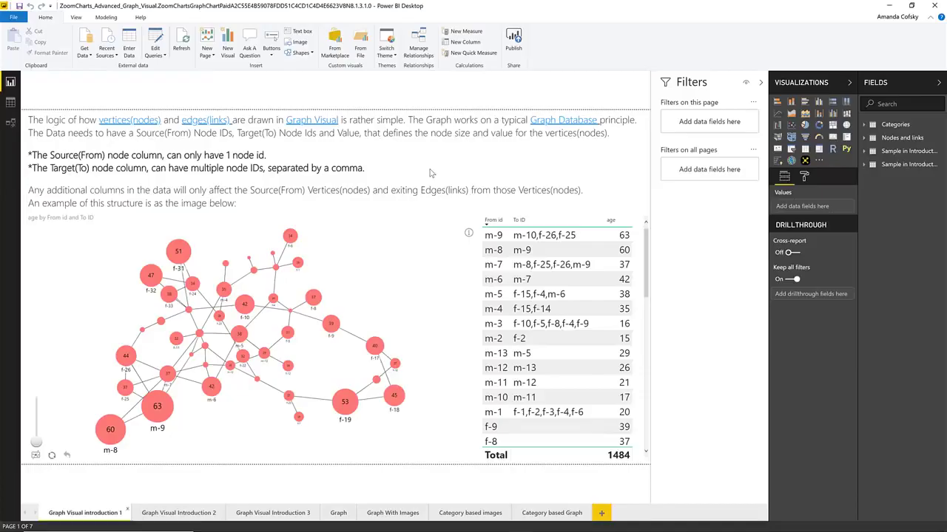
Step: Filter the table by node m-9 of the network graph, move that node up beside its neighbours, and clear the selection
{"action": "left_click", "coordinate": [353, 258]}
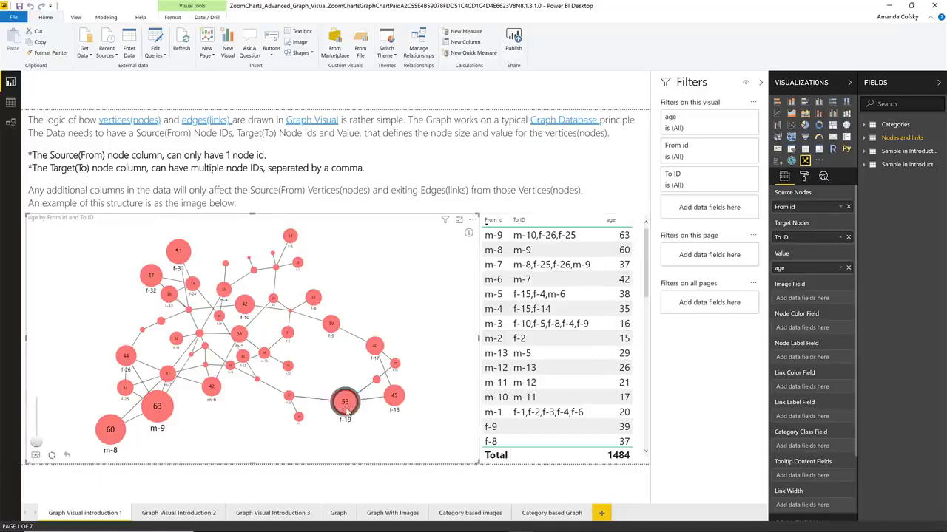
{"action": "left_click", "coordinate": [162, 416]}
{"action": "left_click_drag", "start_coordinate": [200, 394], "coordinate": [113, 317]}
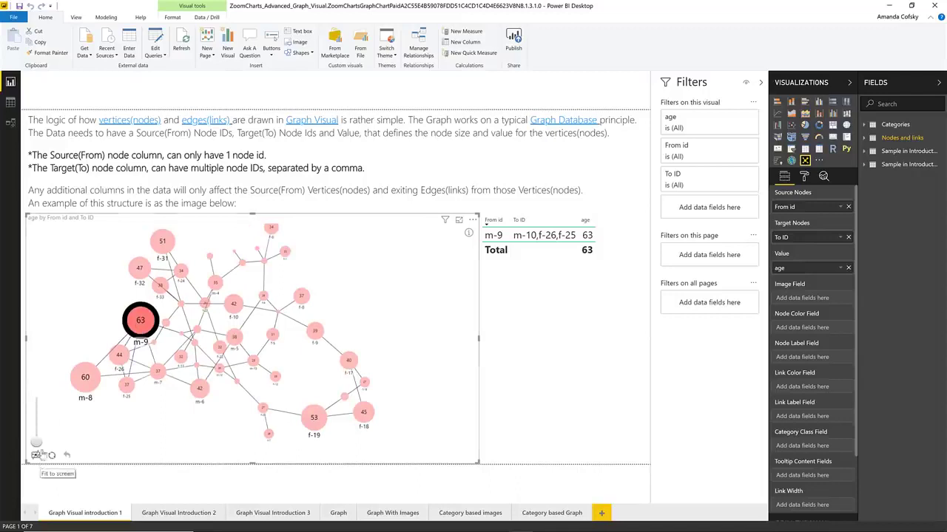
{"action": "left_click", "coordinate": [354, 287]}
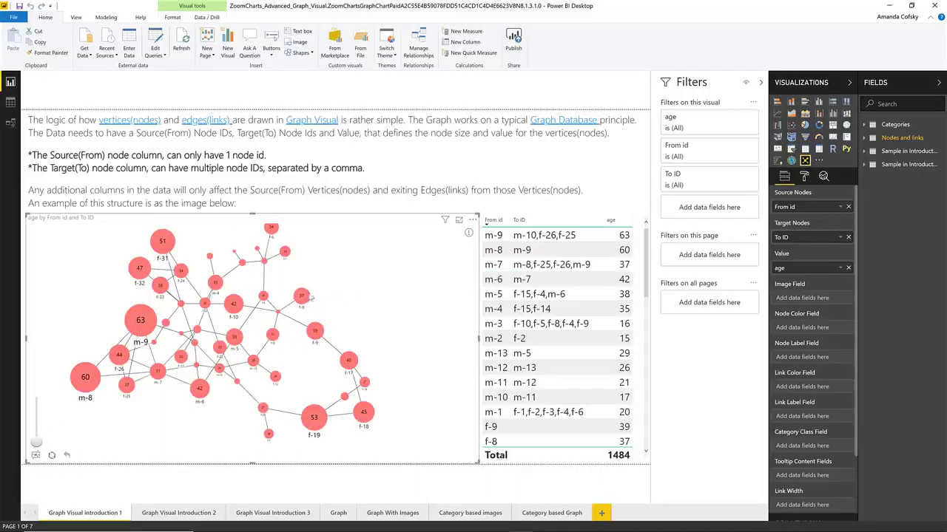
Step: Cross-filter the table by selecting nodes f-8 and f-9 together in the network graph, and clear the selection
{"action": "left_click", "coordinate": [301, 295]}
{"action": "left_click", "coordinate": [314, 331], "text": "ctrl"}
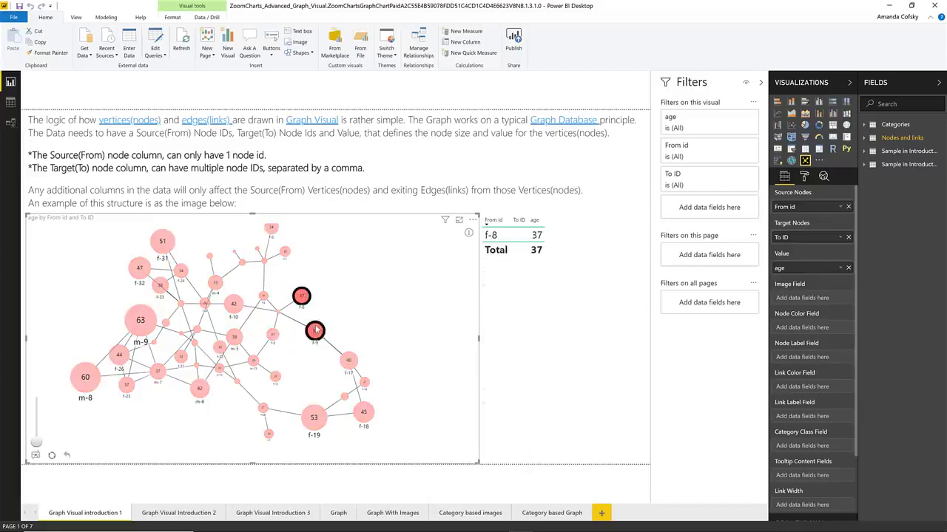
{"action": "left_click", "coordinate": [355, 285]}
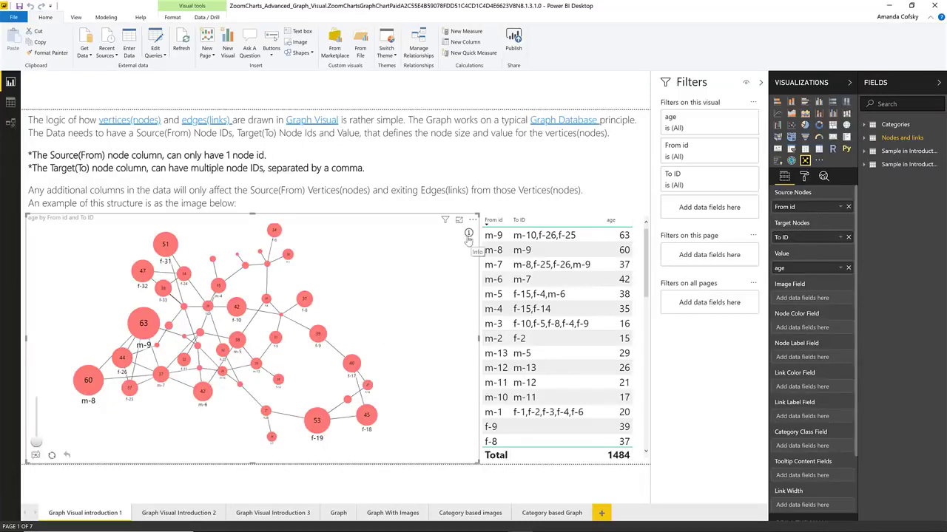
Step: Review the default category node formatting options of the graph on the Graph Visual Introduction 2 page
{"action": "left_click", "coordinate": [189, 512]}
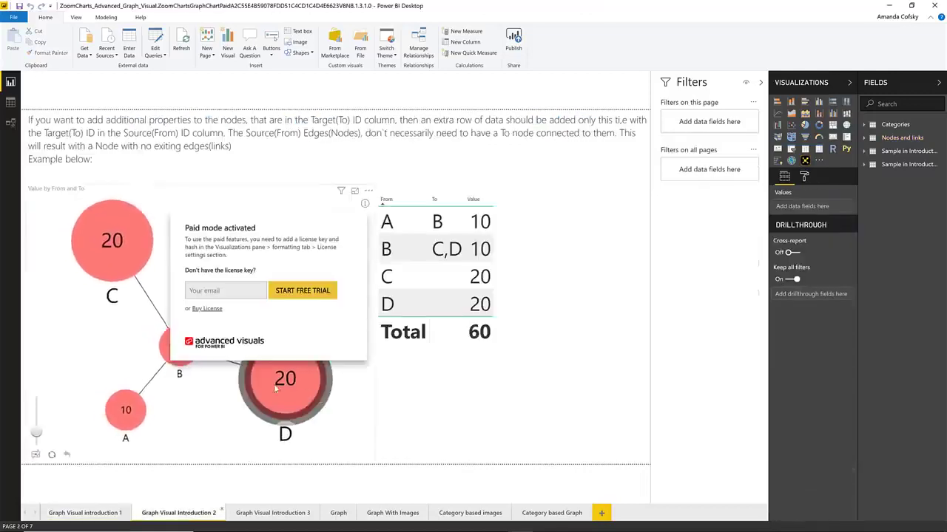
{"action": "left_click", "coordinate": [804, 176]}
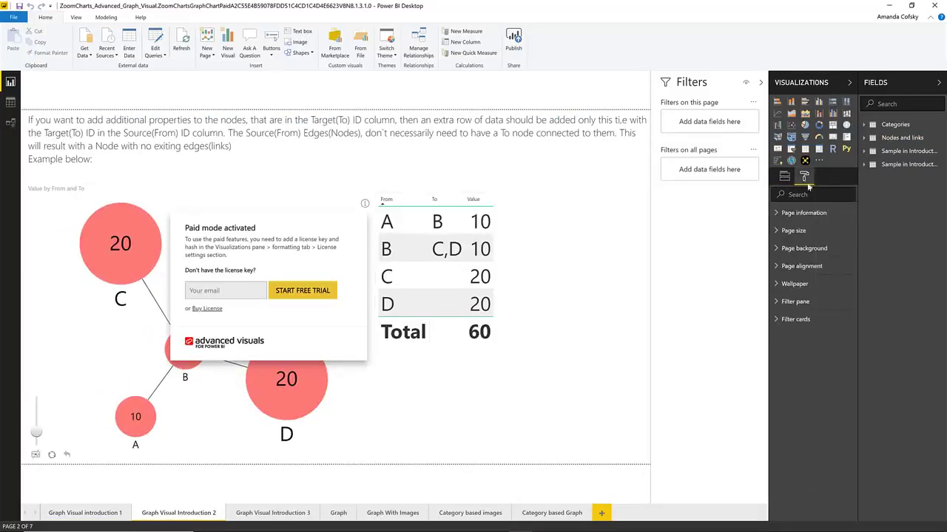
{"action": "left_click", "coordinate": [347, 431]}
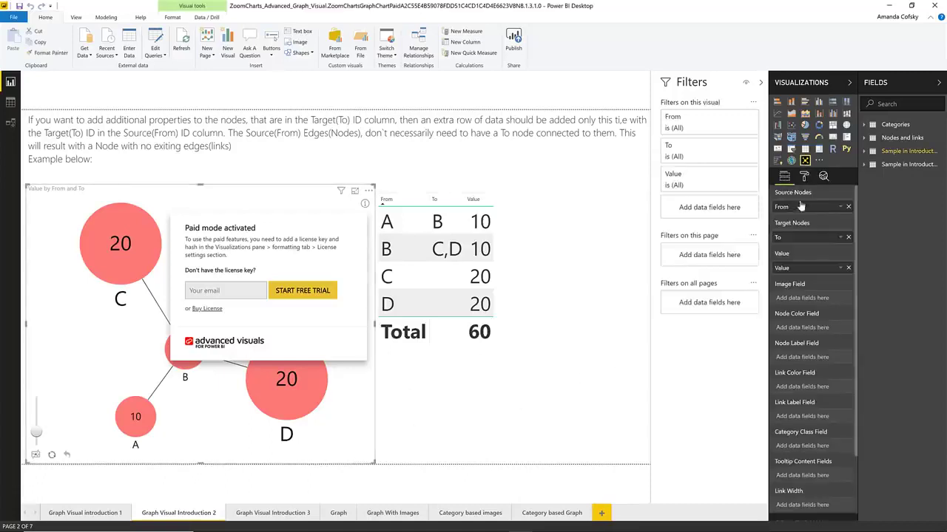
{"action": "left_click", "coordinate": [813, 248]}
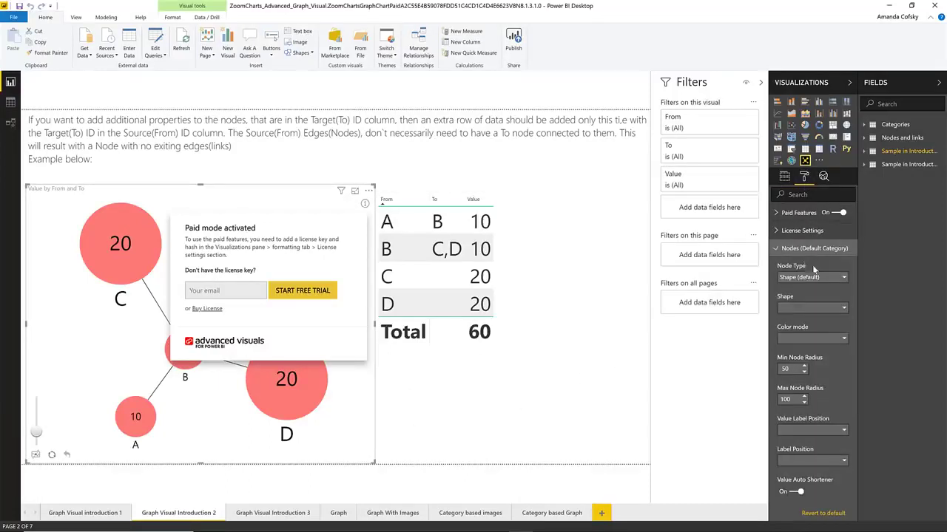
{"action": "scroll", "coordinate": [827, 397], "scroll_direction": "down", "scroll_amount": 1}
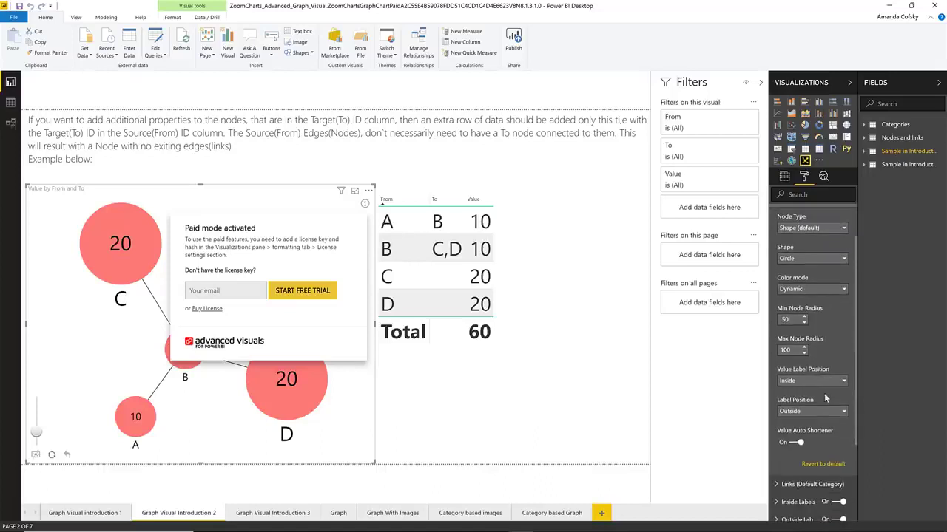
{"action": "scroll", "coordinate": [827, 398], "scroll_direction": "up", "scroll_amount": 1}
{"action": "left_click", "coordinate": [797, 251]}
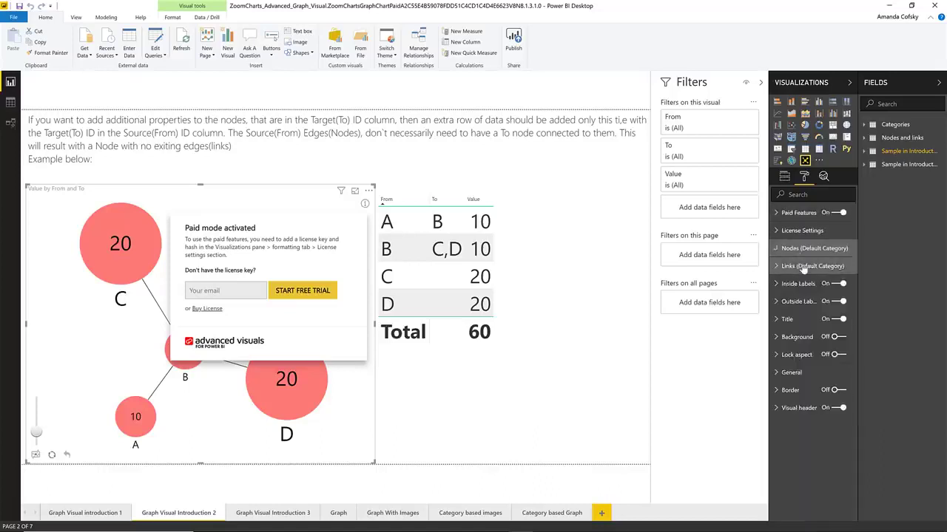
Step: Try dashed links on the graph, and set the link From Decoration to Arrow and To Decoration to Circle
{"action": "left_click", "coordinate": [805, 268]}
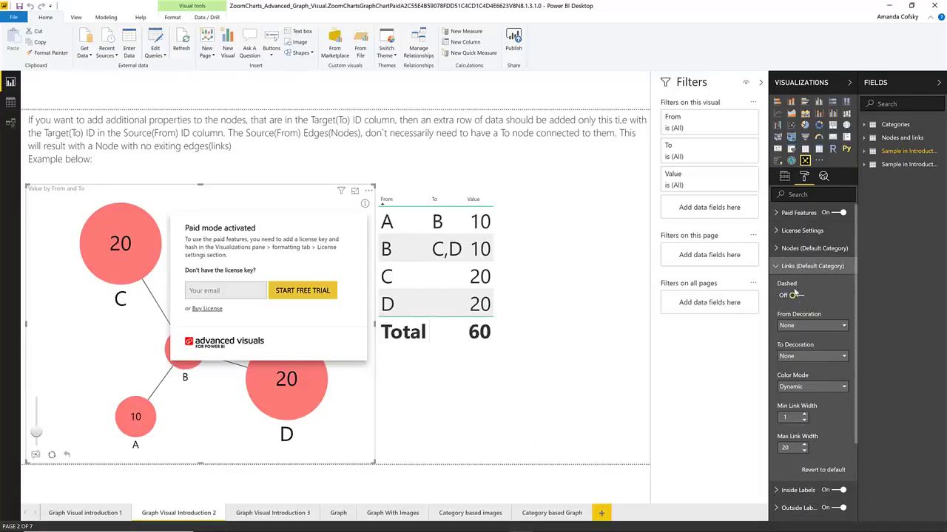
{"action": "left_click", "coordinate": [797, 297]}
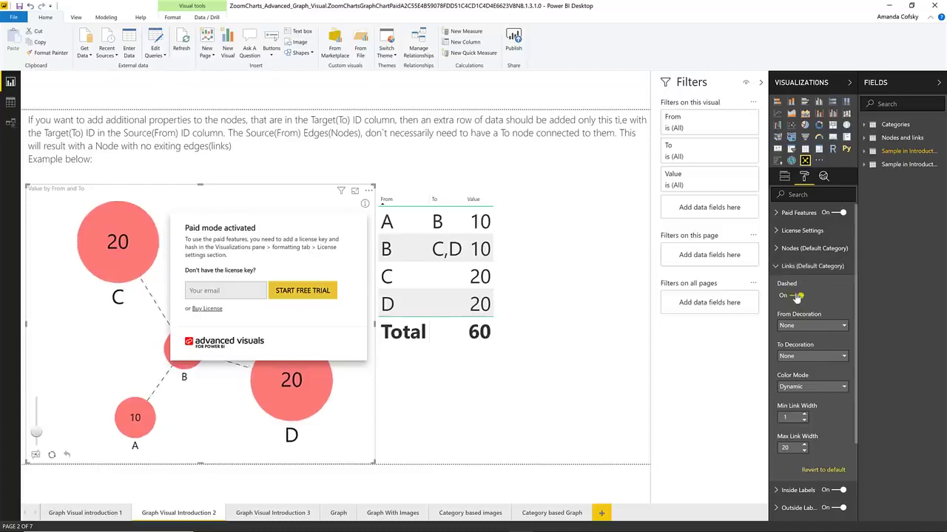
{"action": "left_click", "coordinate": [806, 325]}
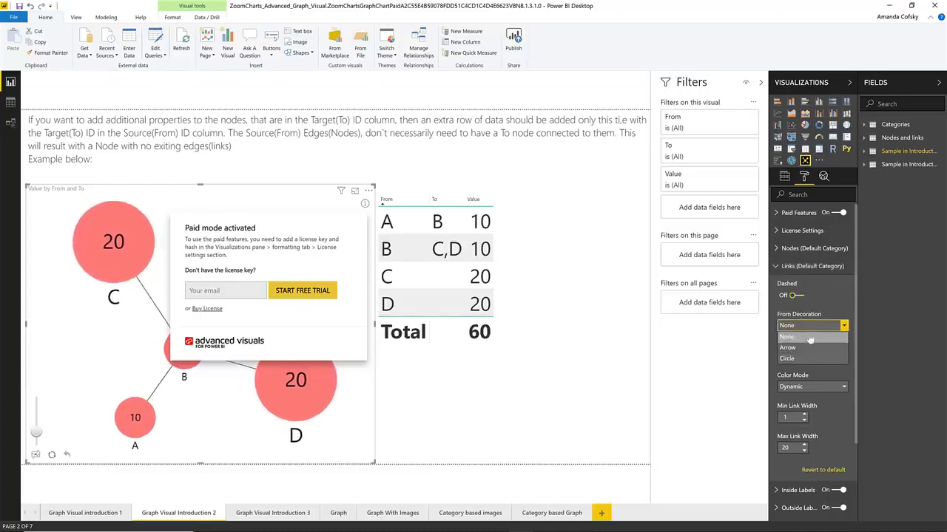
{"action": "left_click", "coordinate": [806, 346]}
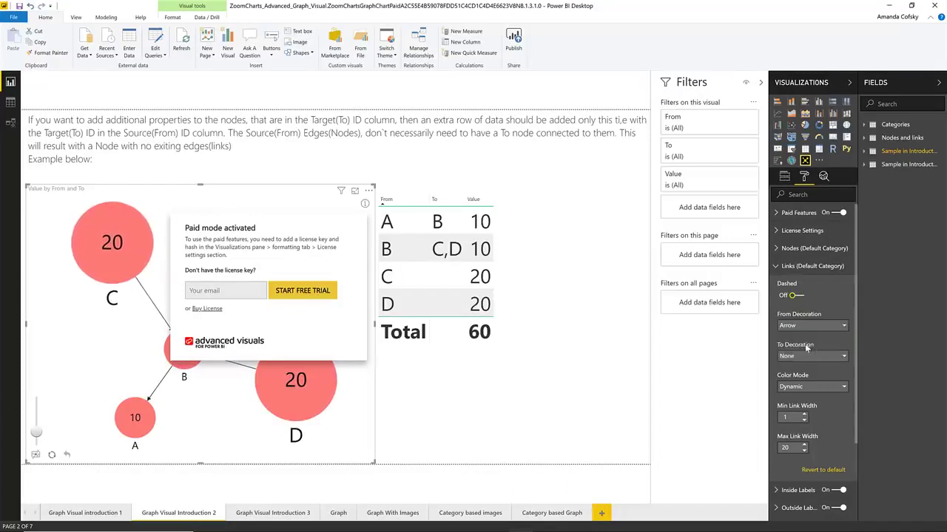
{"action": "left_click", "coordinate": [804, 356]}
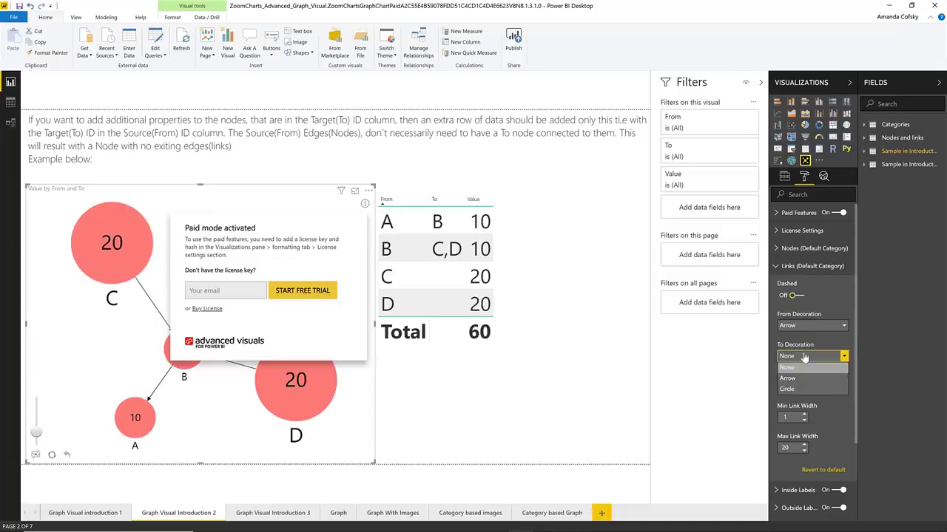
{"action": "left_click", "coordinate": [788, 389]}
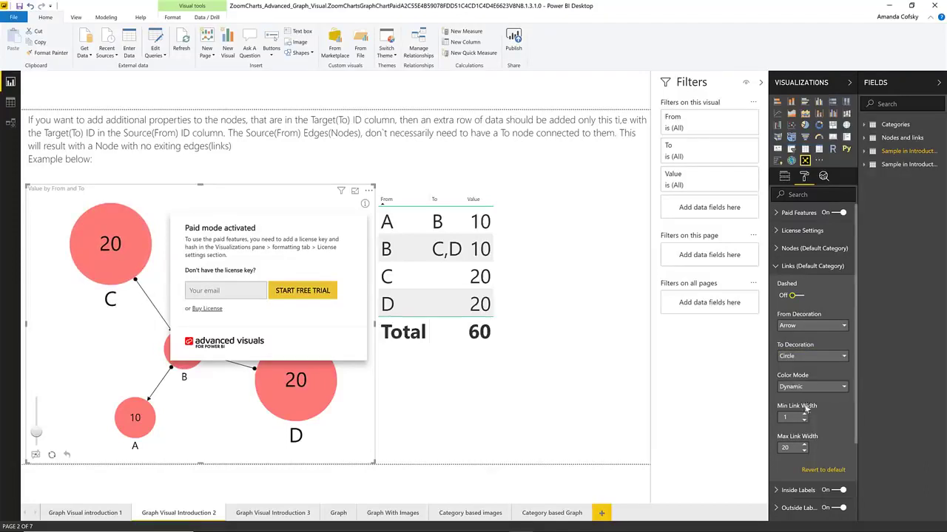
{"action": "left_click", "coordinate": [803, 266]}
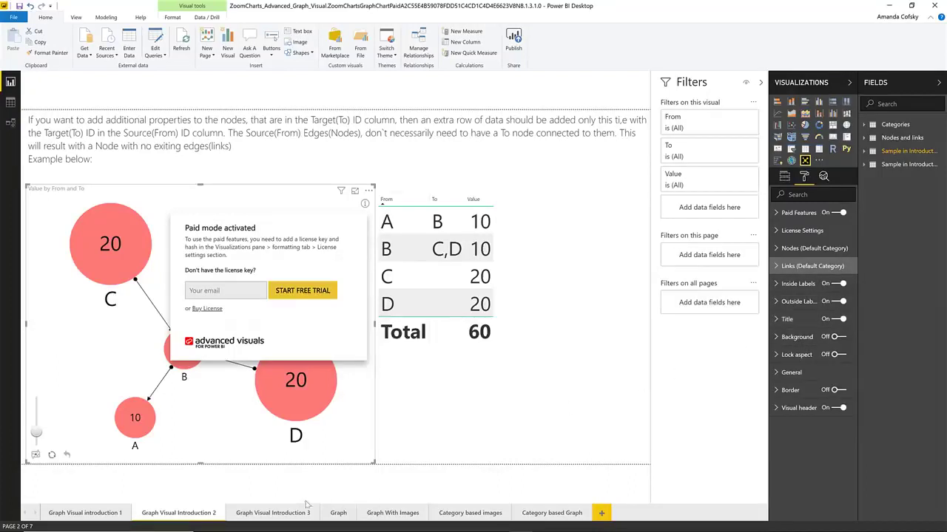
Step: View the bi-directional links example on Graph Visual Introduction 3 and the coloured, labelled network on the Graph page
{"action": "left_click", "coordinate": [275, 514]}
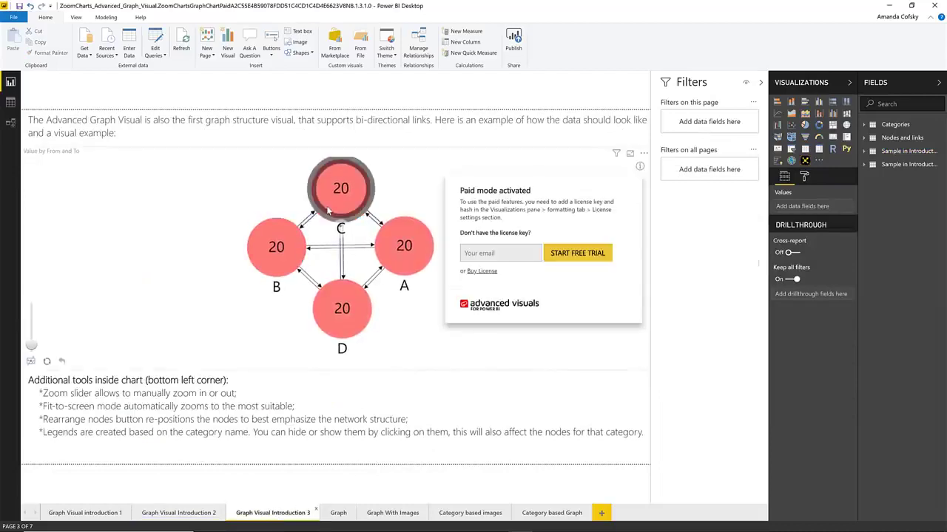
{"action": "left_click", "coordinate": [281, 201]}
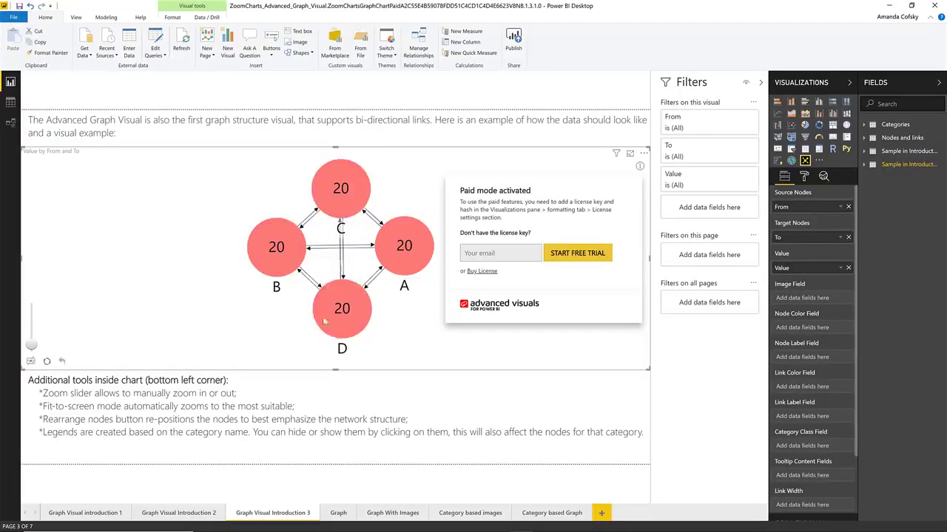
{"action": "left_click", "coordinate": [338, 512]}
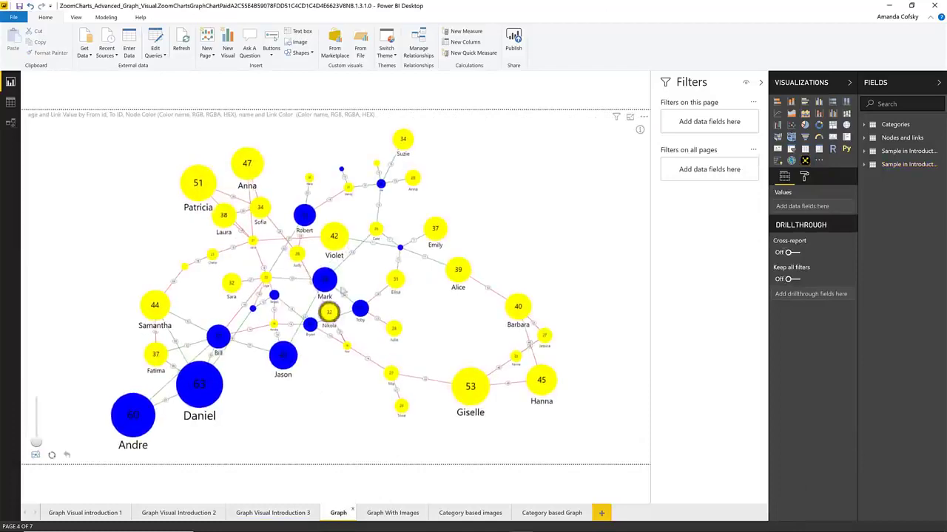
{"action": "left_click", "coordinate": [462, 228]}
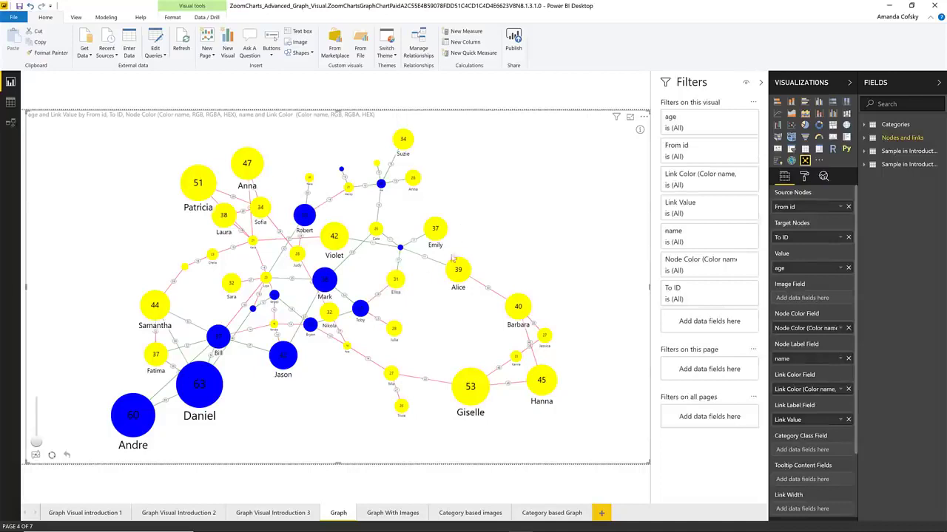
{"action": "left_click", "coordinate": [397, 285]}
Step: View the Graph With Images, Category based images and Category based Graph example pages
{"action": "left_click", "coordinate": [393, 513]}
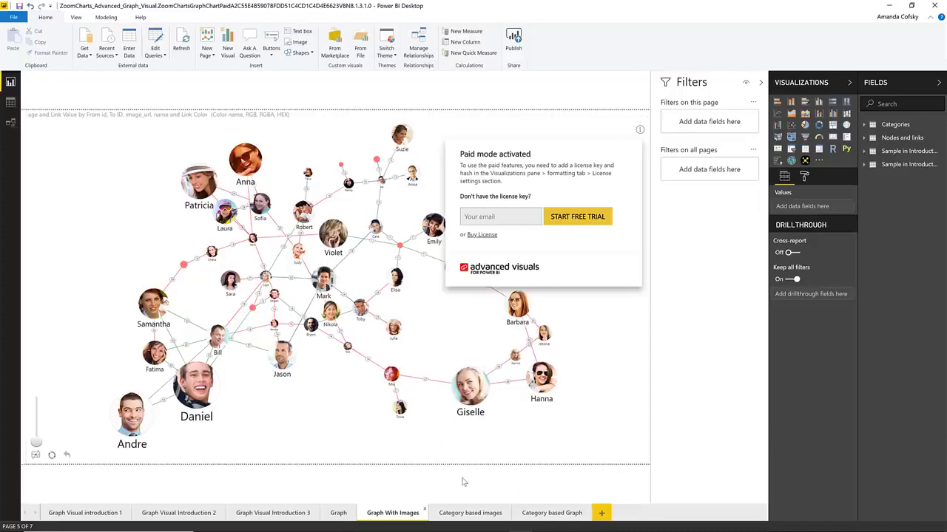
{"action": "left_click", "coordinate": [468, 516]}
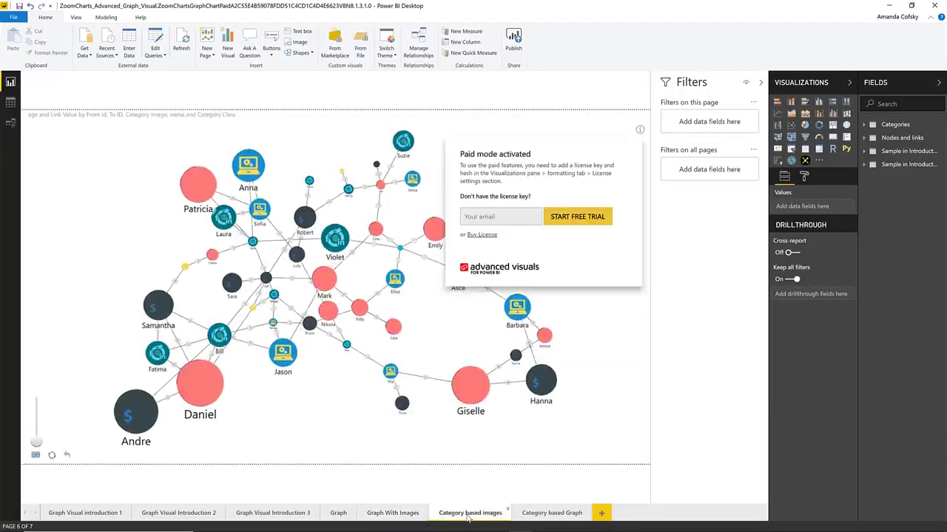
{"action": "left_click", "coordinate": [531, 516]}
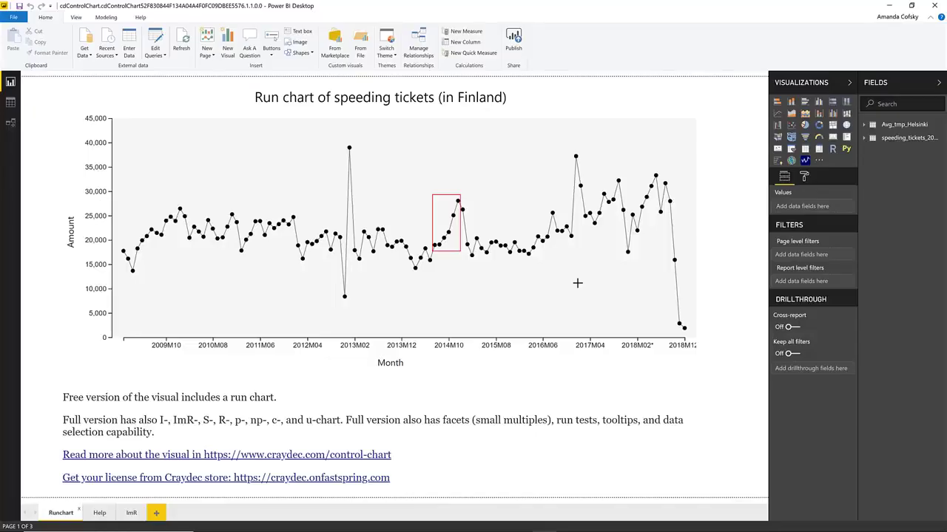
Step: Box-select the points around the 2014M10 peak in the speeding tickets run chart, and clear the selection
{"action": "left_click", "coordinate": [495, 188]}
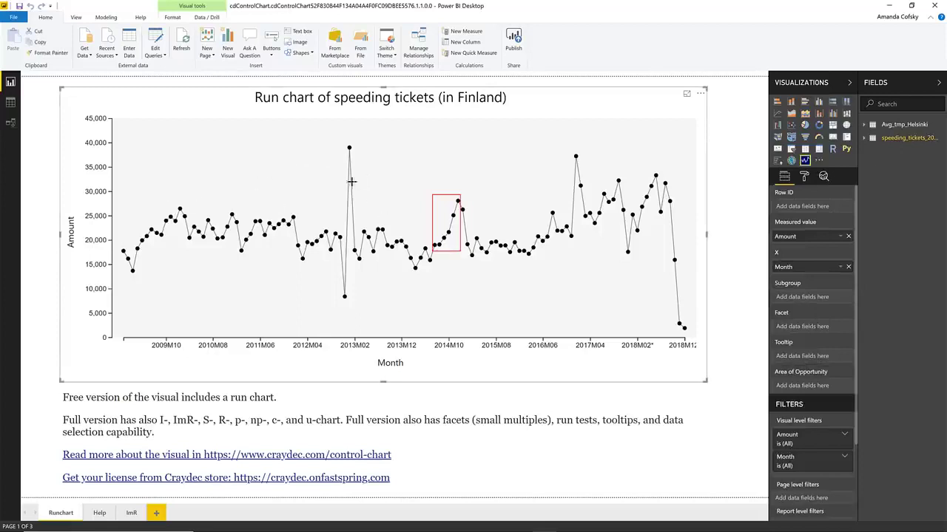
{"action": "left_click_drag", "start_coordinate": [424, 190], "coordinate": [479, 271]}
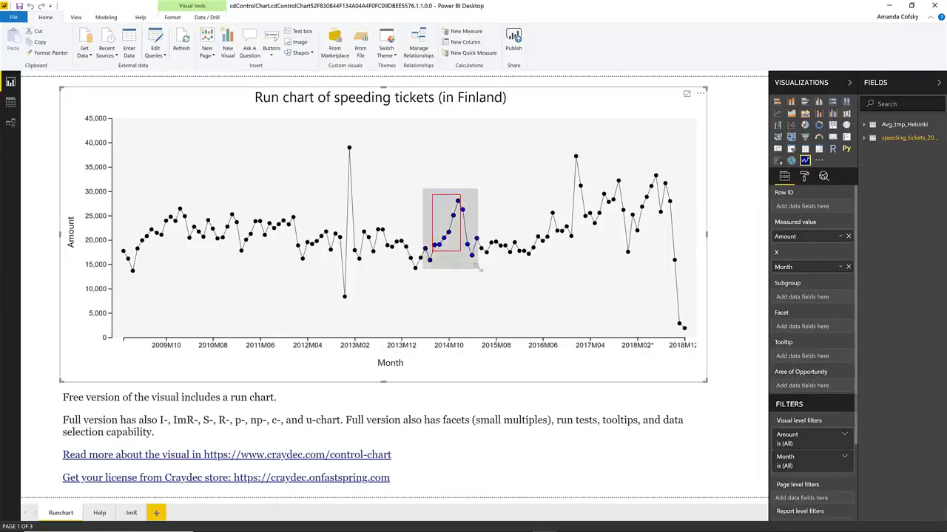
{"action": "left_click", "coordinate": [438, 166]}
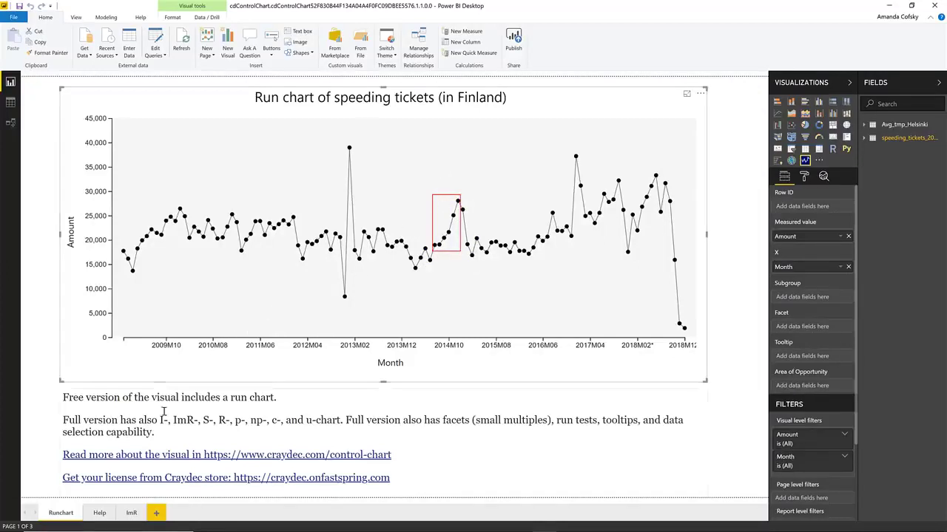
Step: Box-select points around 2014M10 in the chart on the ImR page, and return to the Runchart page
{"action": "left_click", "coordinate": [128, 516]}
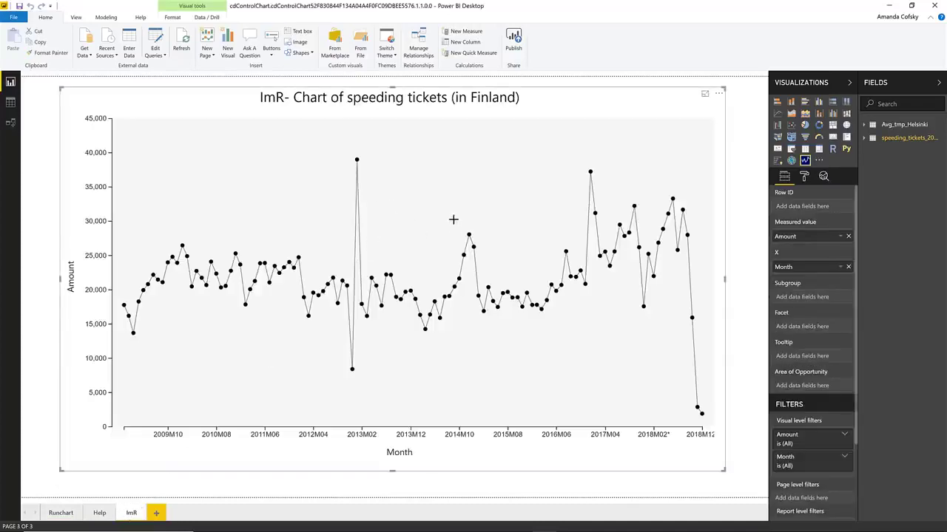
{"action": "left_click_drag", "start_coordinate": [457, 211], "coordinate": [493, 311]}
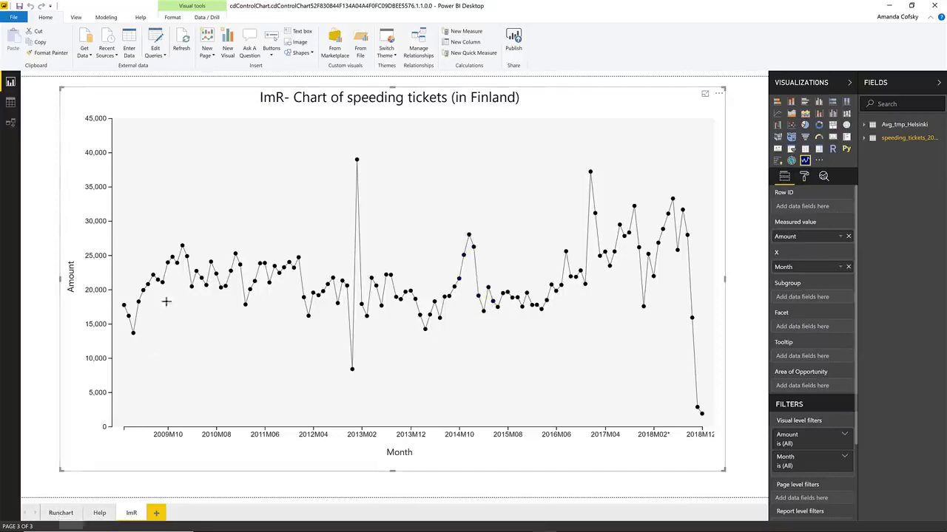
{"action": "left_click", "coordinate": [58, 515]}
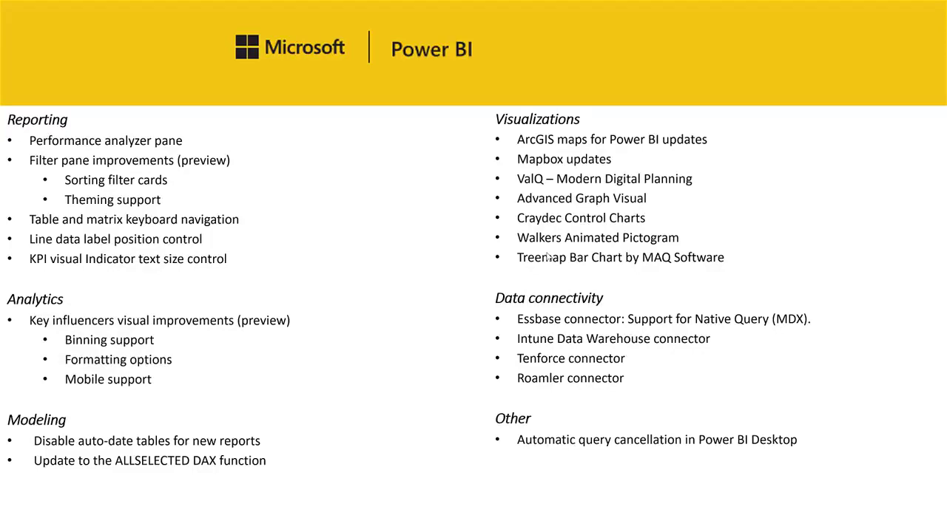
Step: Switch to the Walkers Animated Pictogram report in Power BI Desktop and cross-filter its charts by the America region
{"action": "key", "text": "alt+Tab"}
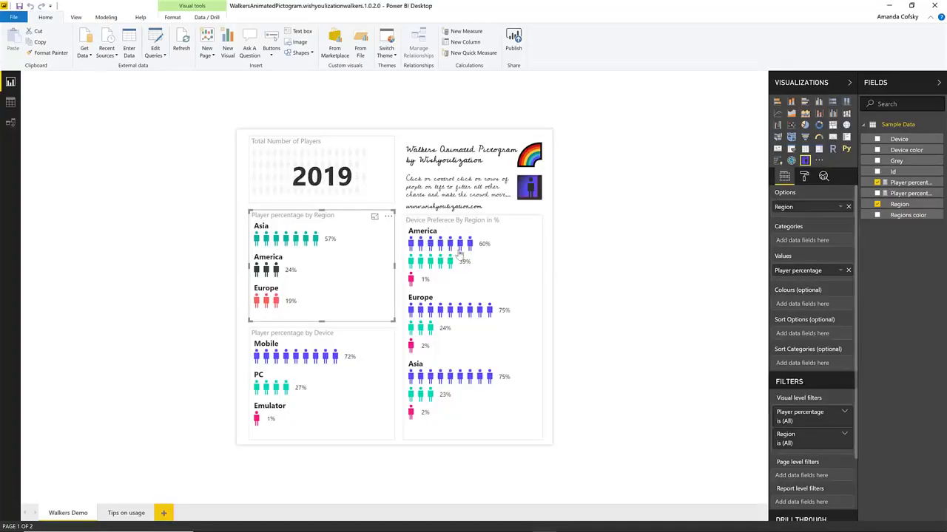
{"action": "left_click", "coordinate": [518, 225]}
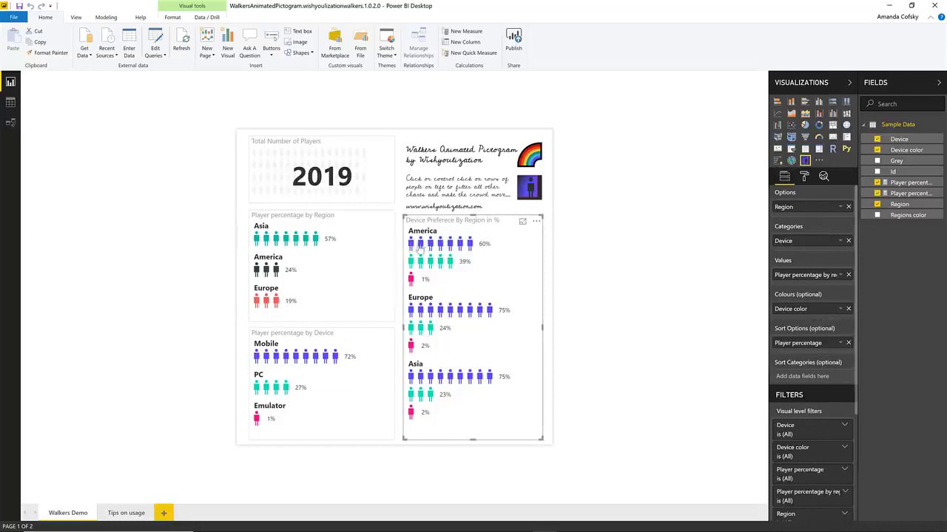
{"action": "mouse_move", "coordinate": [426, 243]}
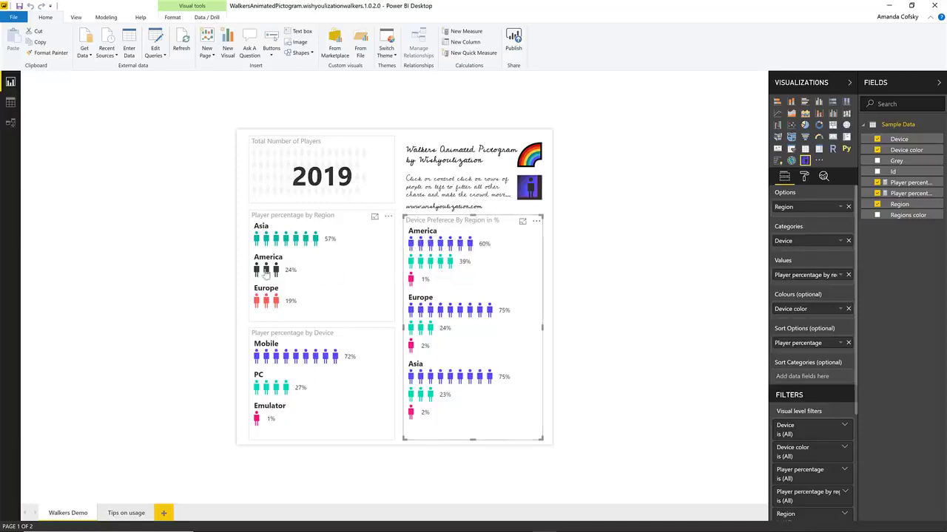
{"action": "left_click", "coordinate": [266, 270]}
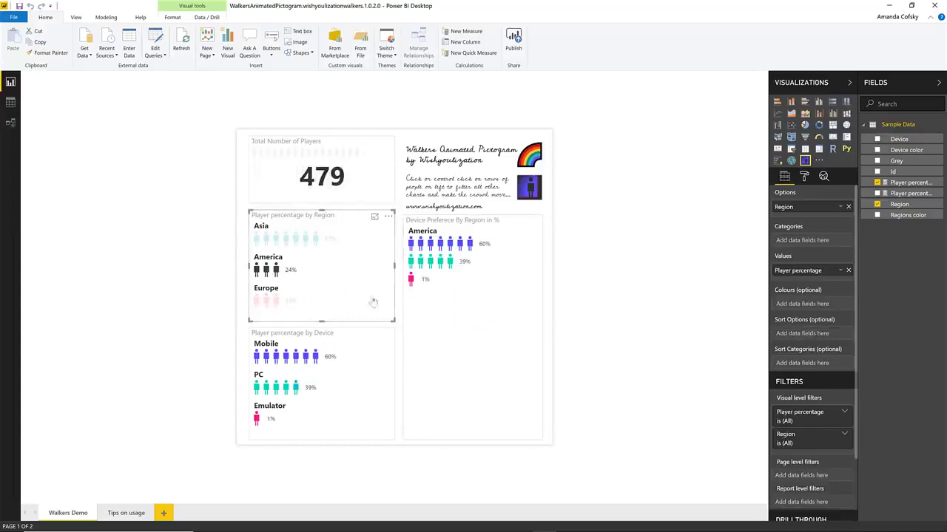
Step: Cross-filter the pictograms by the Mobile row under America in the device preference by region chart
{"action": "left_click", "coordinate": [465, 245]}
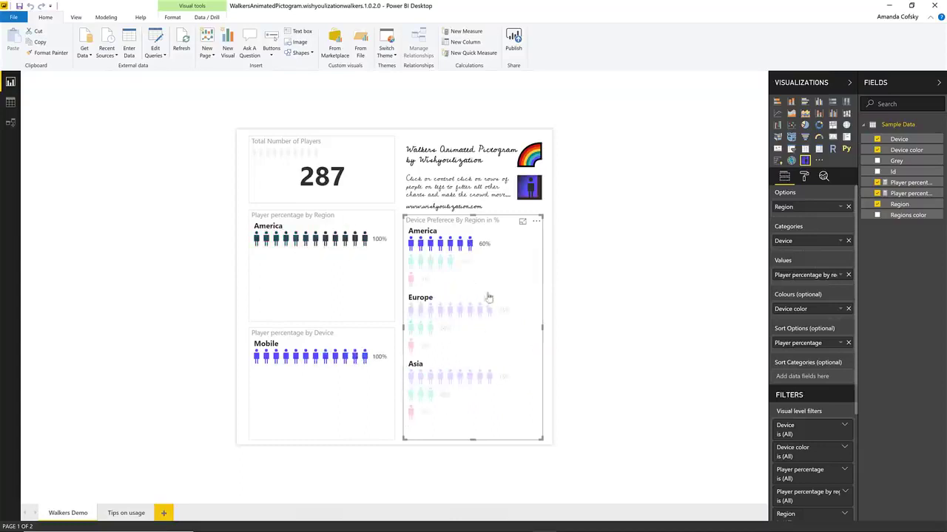
{"action": "left_click", "coordinate": [370, 268]}
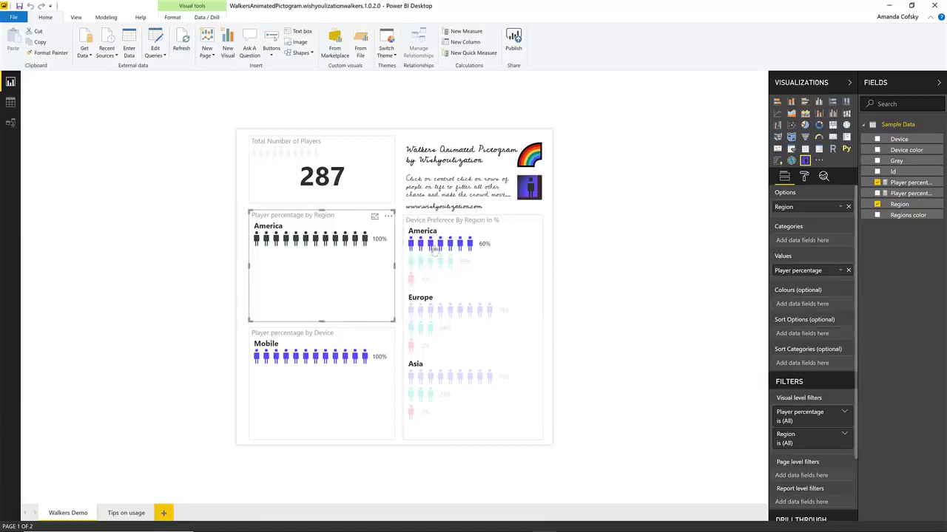
{"action": "left_click", "coordinate": [501, 267]}
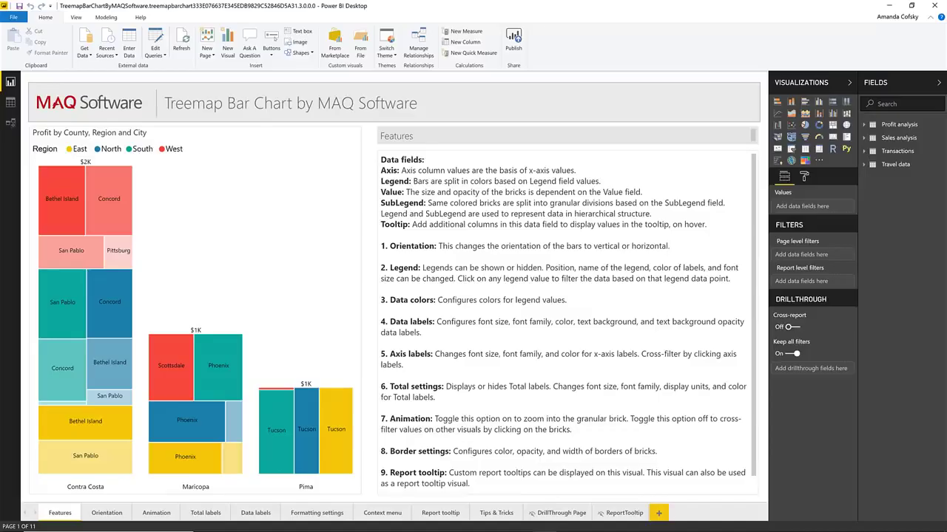
Step: Select the treemap bar chart on the Features page and show the tooltips of its bricks
{"action": "left_click", "coordinate": [333, 200]}
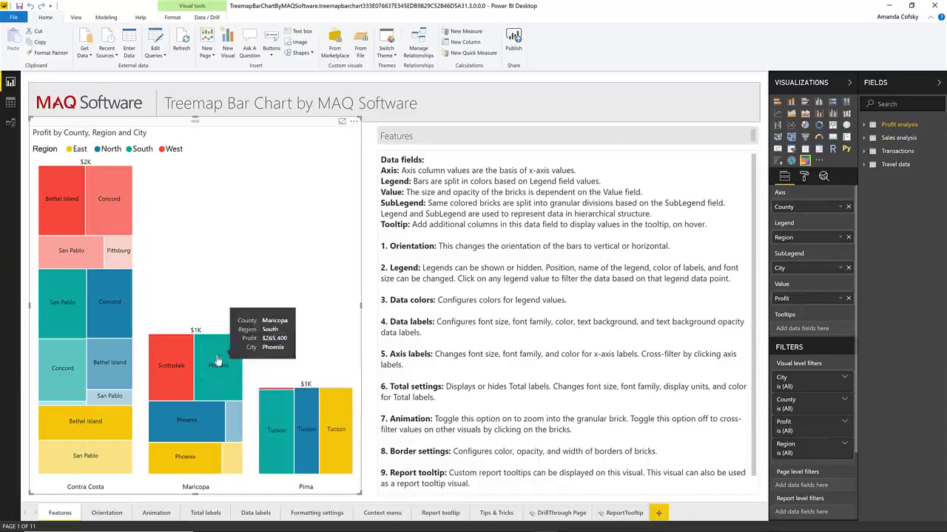
{"action": "mouse_move", "coordinate": [86, 213]}
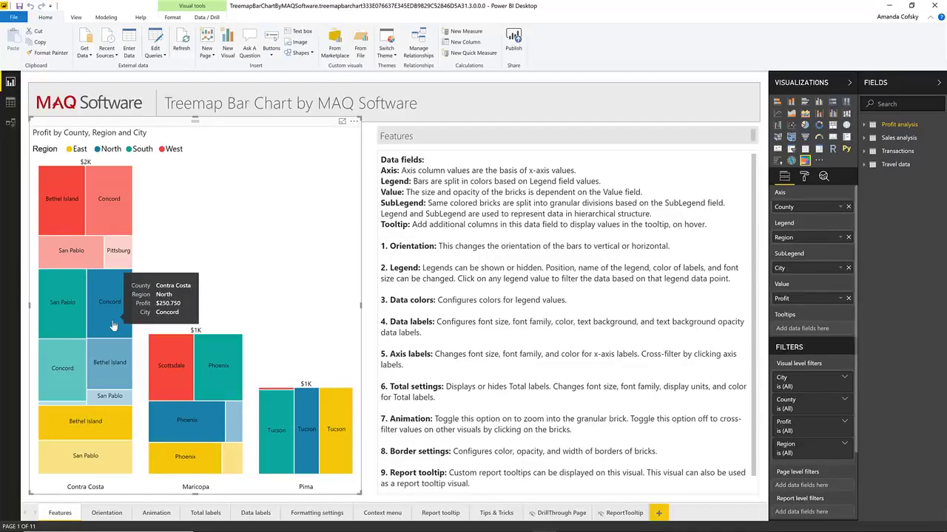
Step: View the vertical and horizontal examples on the Orientation page, and view the Total labels and Data labels pages
{"action": "left_click", "coordinate": [107, 514]}
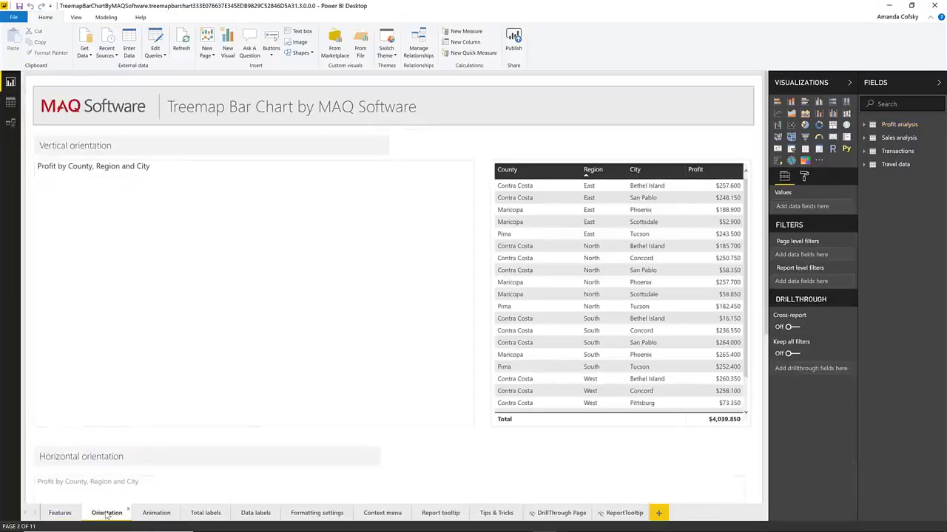
{"action": "scroll", "coordinate": [244, 356], "scroll_direction": "down", "scroll_amount": 3}
{"action": "scroll", "coordinate": [248, 354], "scroll_direction": "down", "scroll_amount": 5}
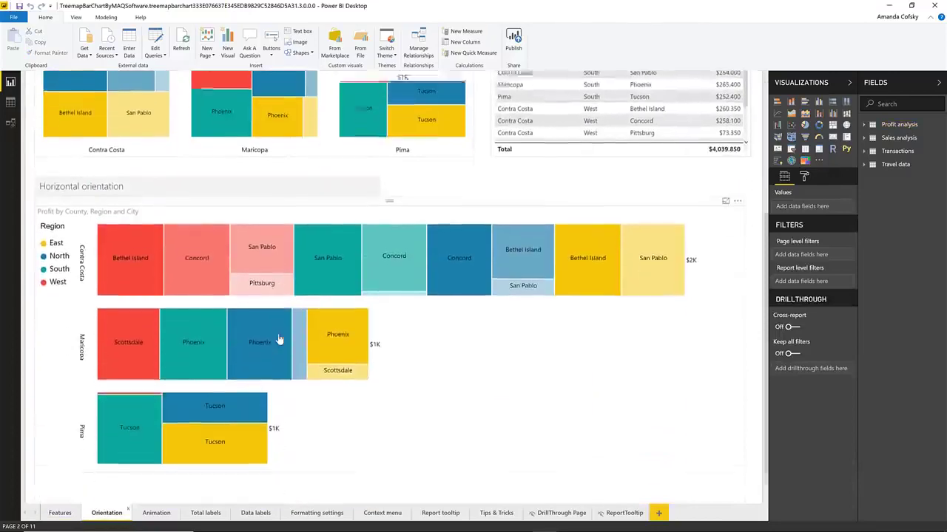
{"action": "scroll", "coordinate": [334, 392], "scroll_direction": "up", "scroll_amount": 4}
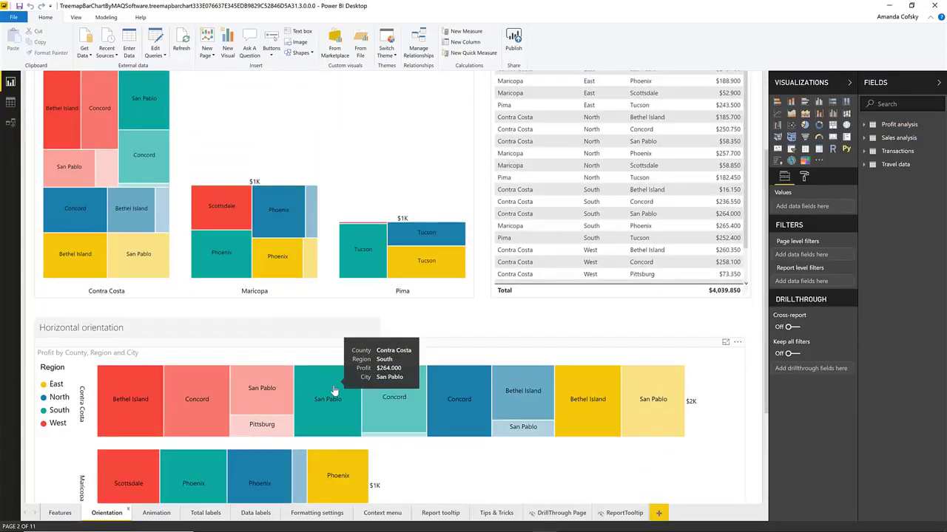
{"action": "left_click", "coordinate": [207, 512]}
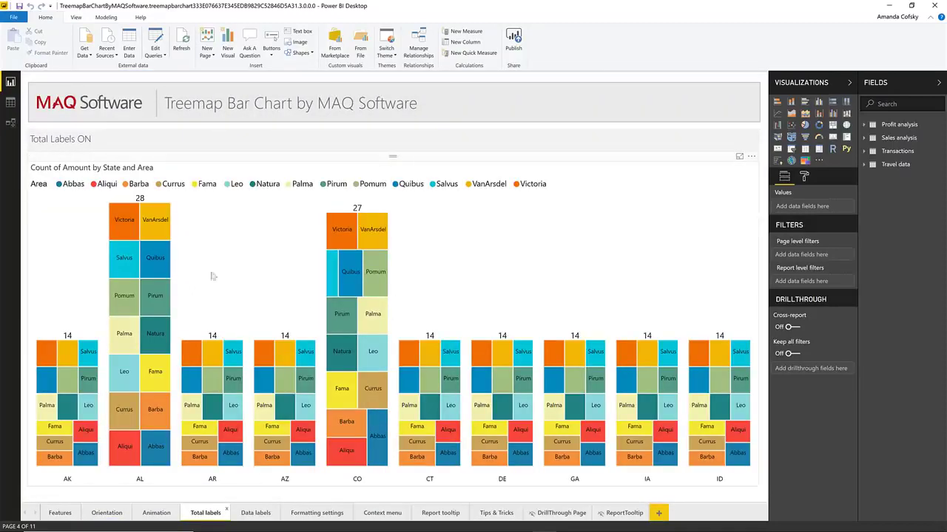
{"action": "left_click", "coordinate": [255, 513]}
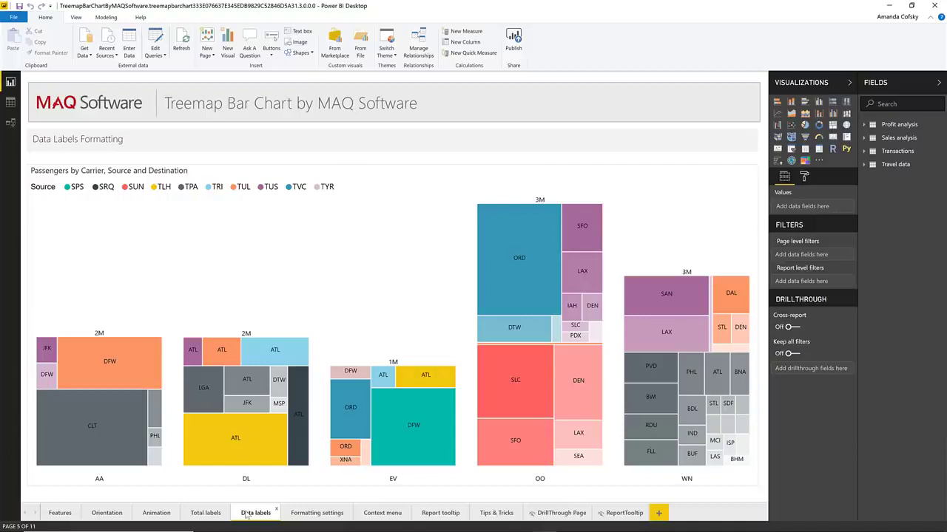
Step: Show the report tooltip for Contra Costa's West brick on the Report tooltip page, and highlight that brick and clear the highlight
{"action": "left_click", "coordinate": [435, 516]}
{"action": "mouse_move", "coordinate": [403, 246]}
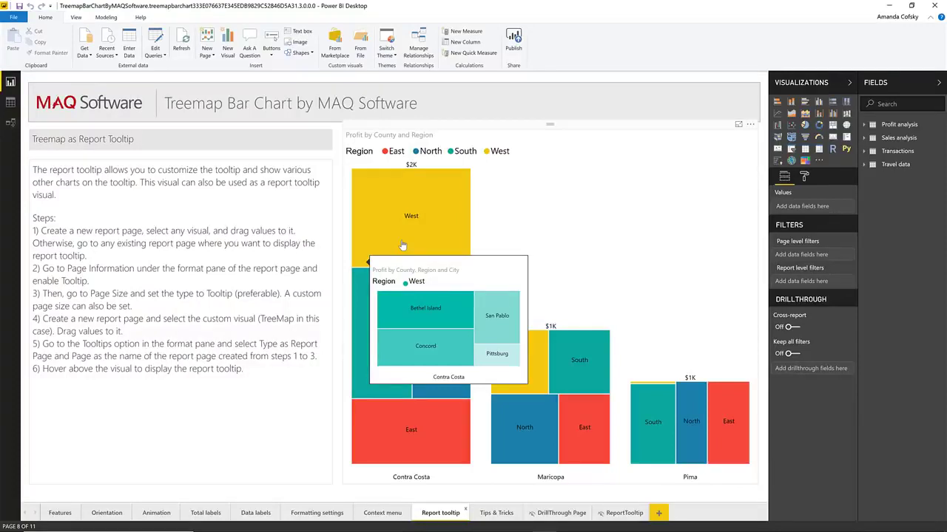
{"action": "left_click", "coordinate": [403, 242]}
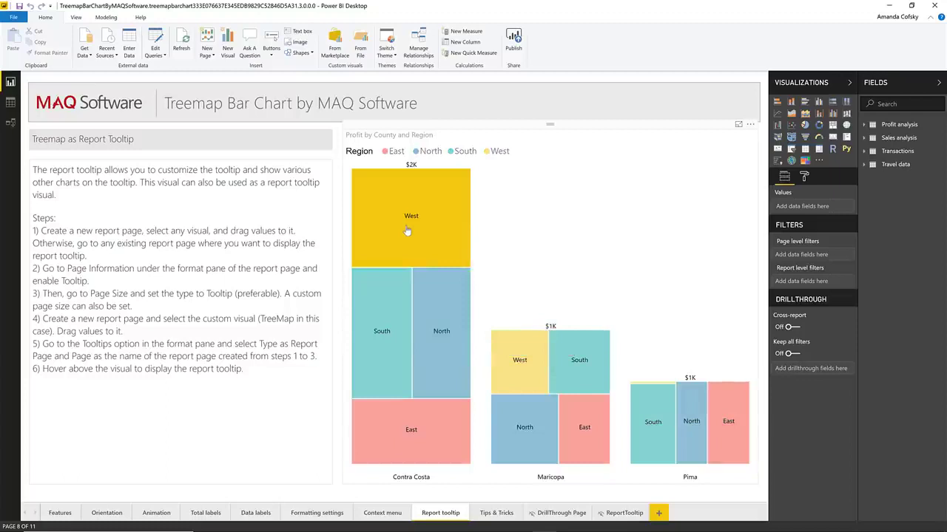
{"action": "left_click", "coordinate": [407, 232]}
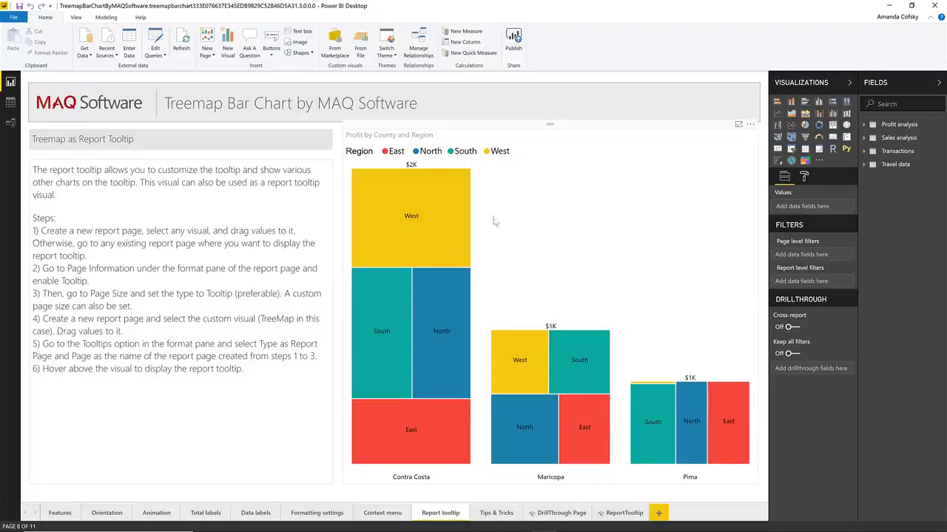
Step: Select the treemap bar chart on the Report tooltip page and look through its formatting options, including Animation
{"action": "left_click", "coordinate": [744, 192]}
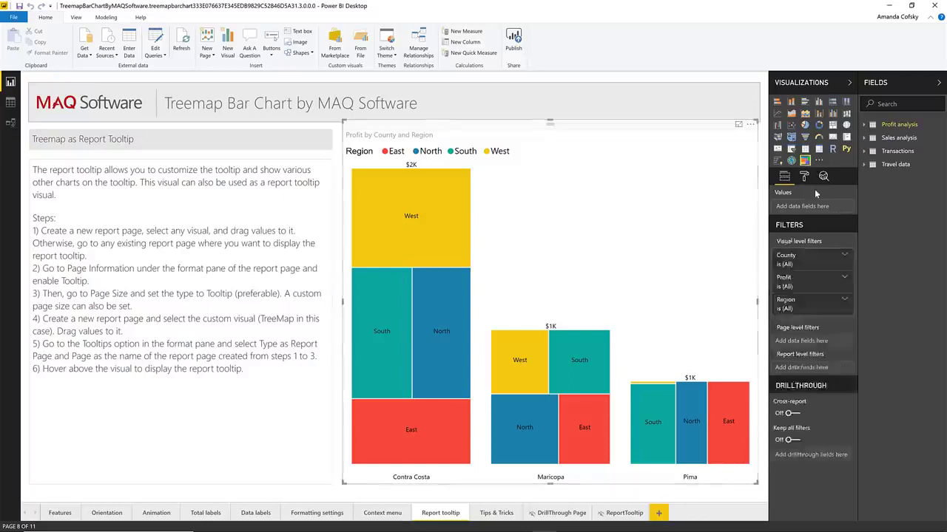
{"action": "left_click", "coordinate": [803, 176]}
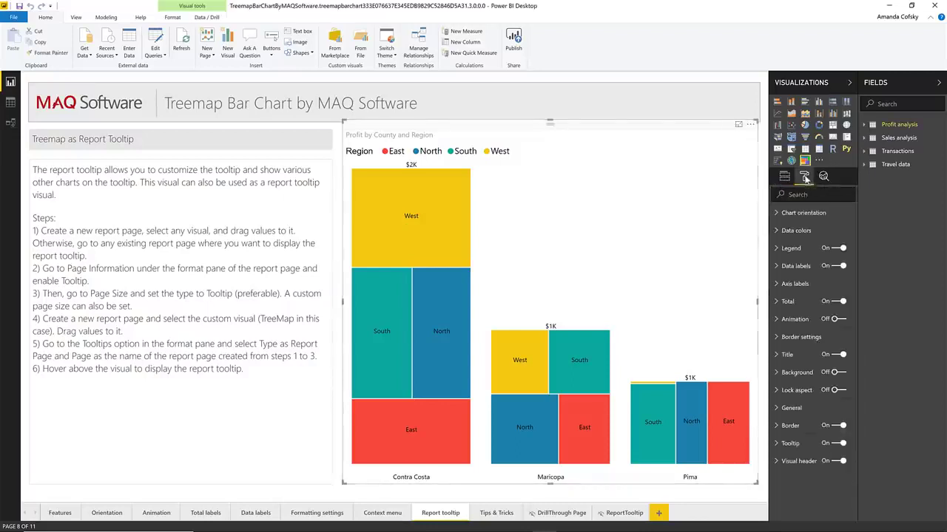
{"action": "left_click", "coordinate": [798, 319]}
{"action": "left_click", "coordinate": [801, 321]}
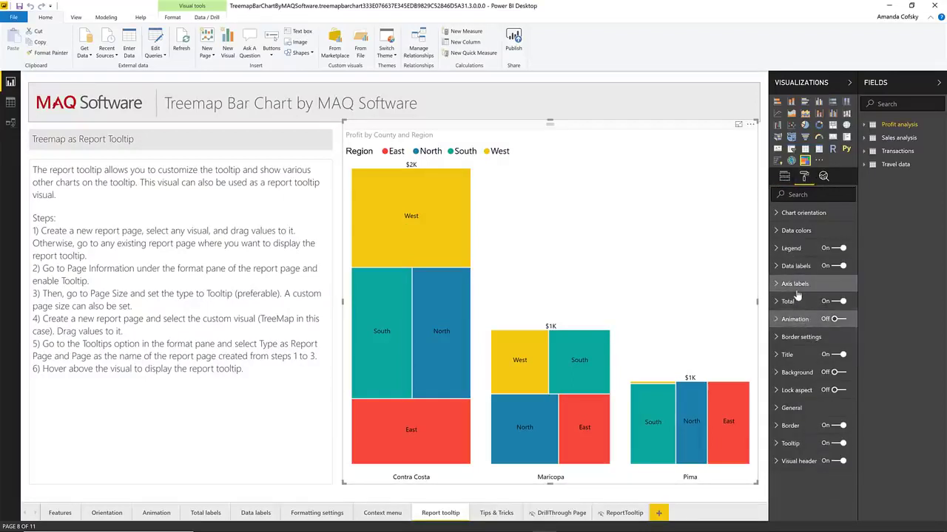